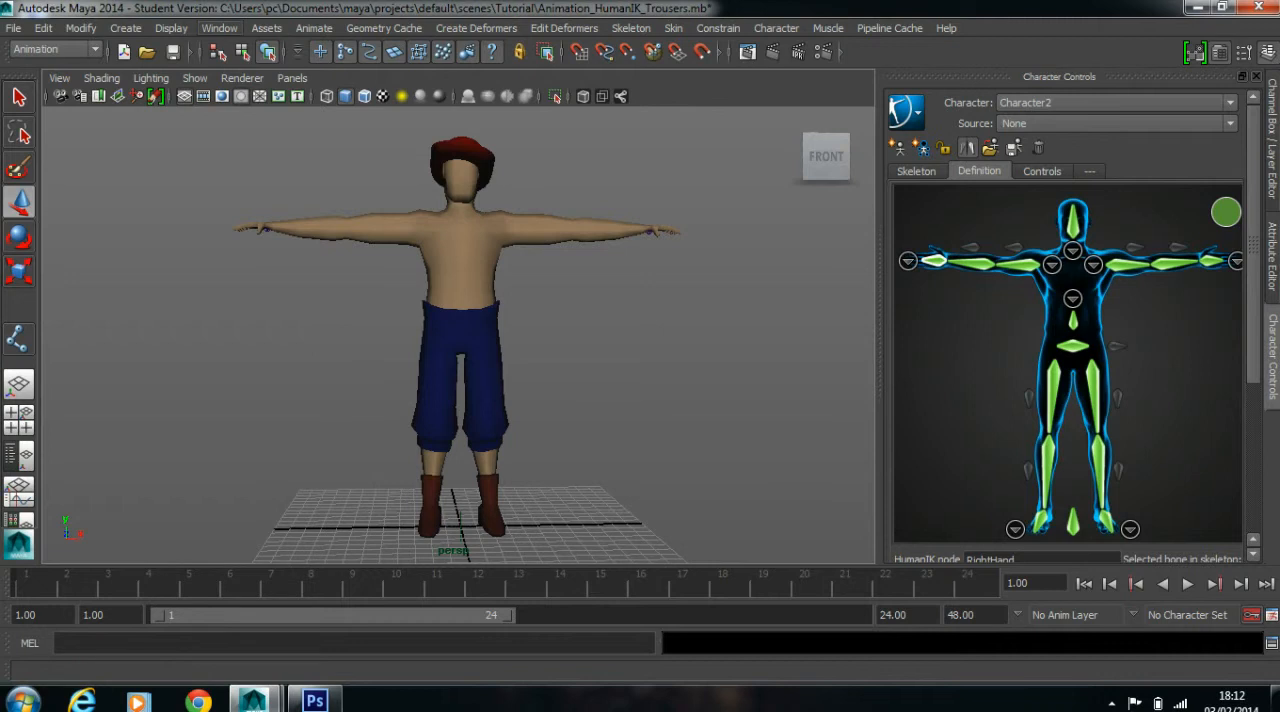
Examine the clothed character from several angles in both shaded and wireframe display
{"action": "mouse_move", "coordinate": [255, 55]}
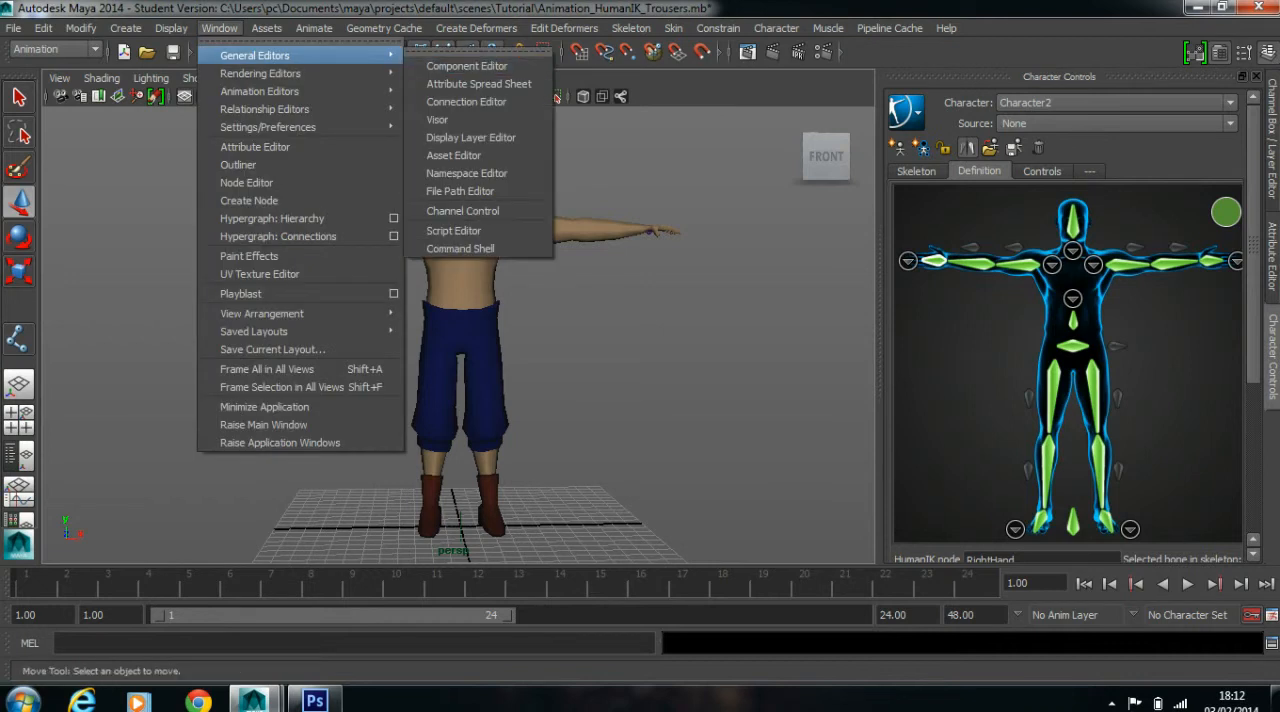
{"action": "key", "text": "Escape"}
{"action": "left_click_drag", "start_coordinate": [500, 330], "coordinate": [425, 325], "text": "alt"}
{"action": "scroll", "coordinate": [458, 330], "scroll_direction": "up", "scroll_amount": 1}
{"action": "scroll", "coordinate": [458, 335], "scroll_direction": "up", "scroll_amount": 5}
{"action": "mouse_move", "coordinate": [465, 400]}
{"action": "middle_mouse_down", "text": "alt"}
{"action": "mouse_move", "coordinate": [410, 258]}
{"action": "mouse_move", "coordinate": [447, 394]}
{"action": "middle_mouse_up", "text": "alt"}
{"action": "scroll", "coordinate": [458, 335], "scroll_direction": "down", "scroll_amount": 4}
{"action": "scroll", "coordinate": [458, 335], "scroll_direction": "down", "scroll_amount": 3}
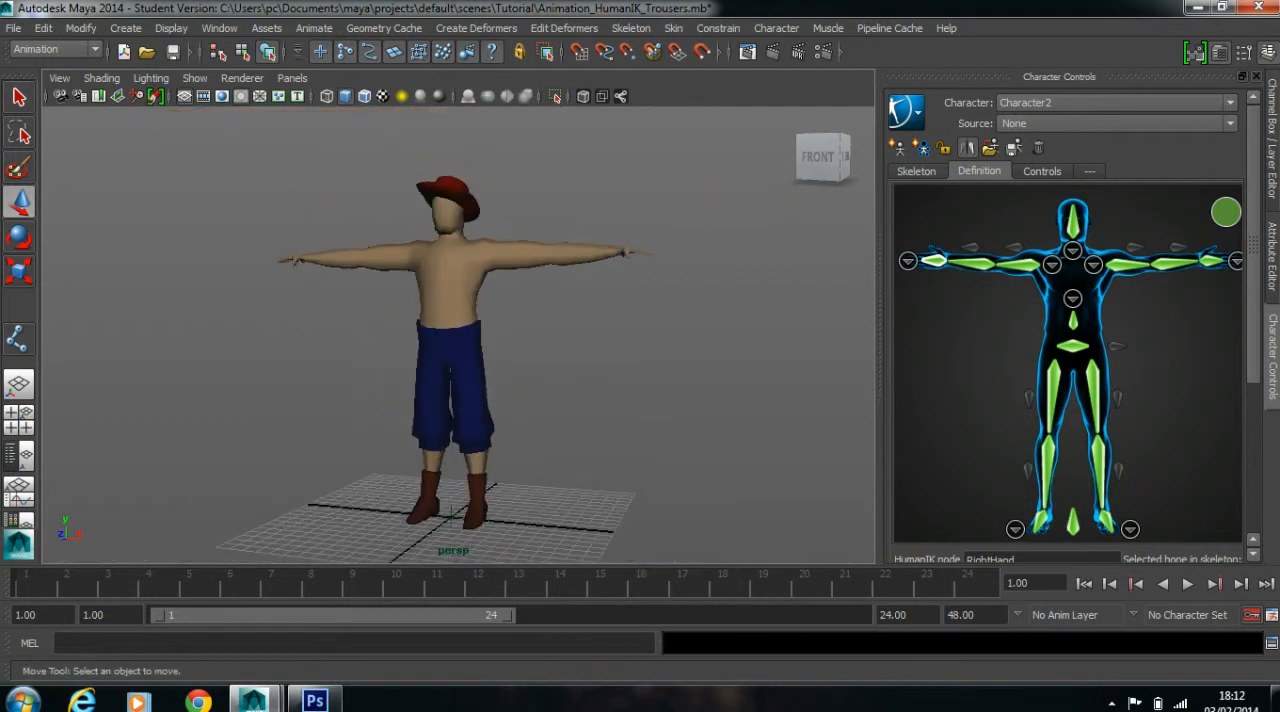
{"action": "scroll", "coordinate": [458, 335], "scroll_direction": "up", "scroll_amount": 2}
{"action": "scroll", "coordinate": [458, 335], "scroll_direction": "down", "scroll_amount": 2}
{"action": "left_click_drag", "start_coordinate": [430, 335], "coordinate": [520, 345], "text": "alt"}
{"action": "key", "text": "4"}
{"action": "left_click_drag", "start_coordinate": [440, 340], "coordinate": [505, 318], "text": "alt"}
{"action": "scroll", "coordinate": [458, 335], "scroll_direction": "up", "scroll_amount": 2}
{"action": "scroll", "coordinate": [458, 335], "scroll_direction": "down", "scroll_amount": 3}
{"action": "middle_click_drag", "start_coordinate": [458, 335], "coordinate": [460, 382], "text": "alt"}
{"action": "key", "text": "5"}
Select the hat mesh, inspect how it sits on the head, and return to the front view
{"action": "left_click", "coordinate": [442, 252]}
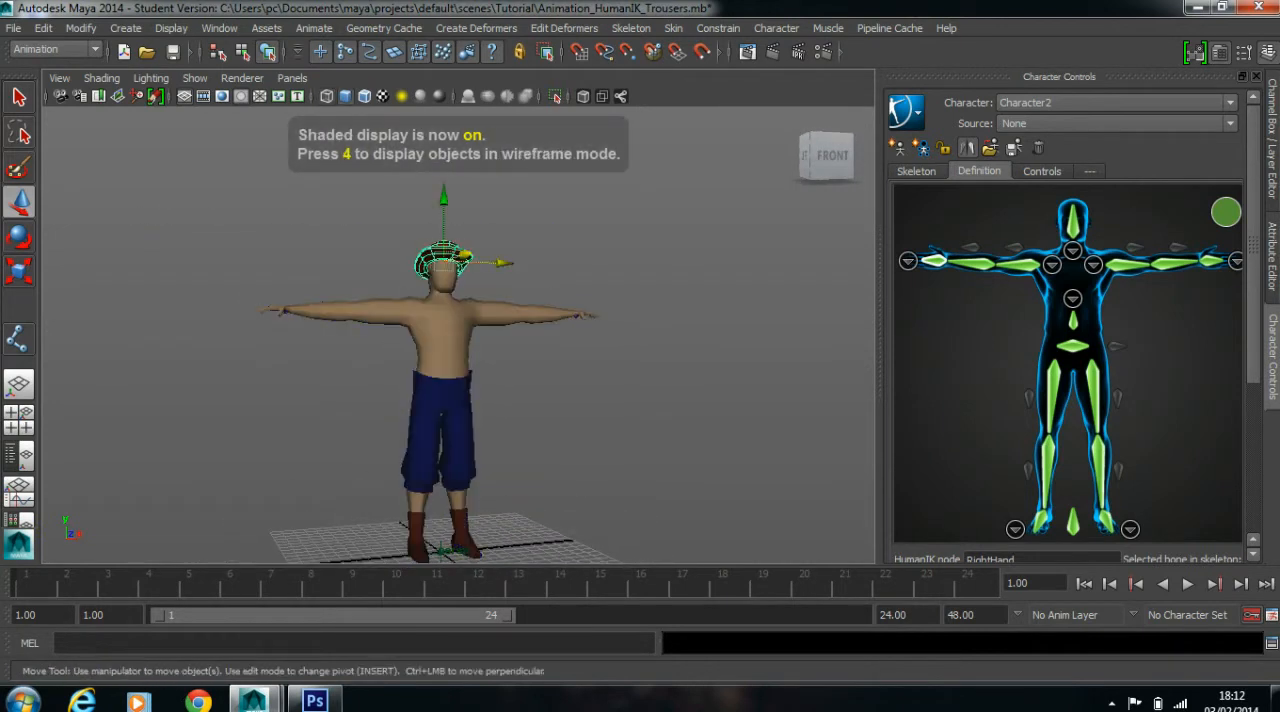
{"action": "left_click_drag", "start_coordinate": [450, 330], "coordinate": [400, 334], "text": "alt"}
{"action": "scroll", "coordinate": [440, 330], "scroll_direction": "up", "scroll_amount": 5}
{"action": "middle_click_drag", "start_coordinate": [438, 270], "coordinate": [450, 388], "text": "alt"}
{"action": "left_click_drag", "start_coordinate": [450, 388], "coordinate": [362, 386], "text": "alt"}
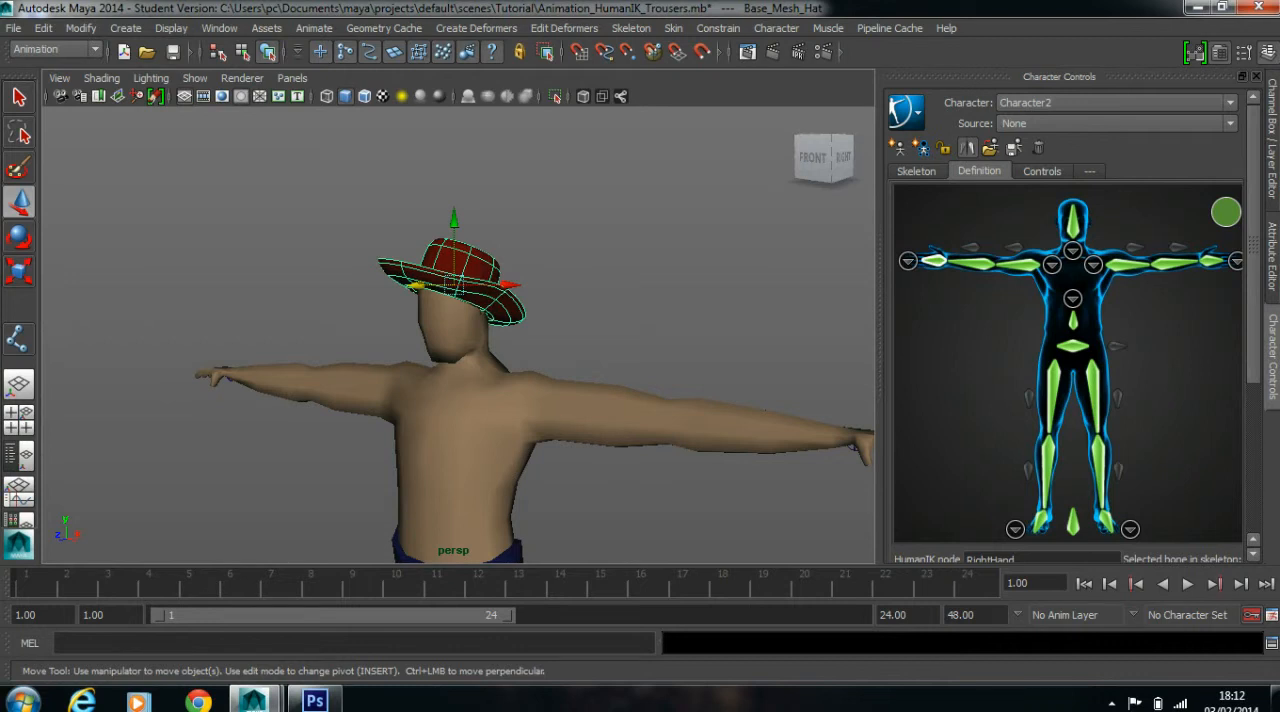
{"action": "scroll", "coordinate": [458, 335], "scroll_direction": "down", "scroll_amount": 5}
{"action": "middle_click_drag", "start_coordinate": [458, 350], "coordinate": [477, 245], "text": "alt"}
{"action": "scroll", "coordinate": [477, 245], "scroll_direction": "up", "scroll_amount": 3}
{"action": "left_click", "coordinate": [814, 158]}
{"action": "scroll", "coordinate": [814, 158], "scroll_direction": "down", "scroll_amount": 3}
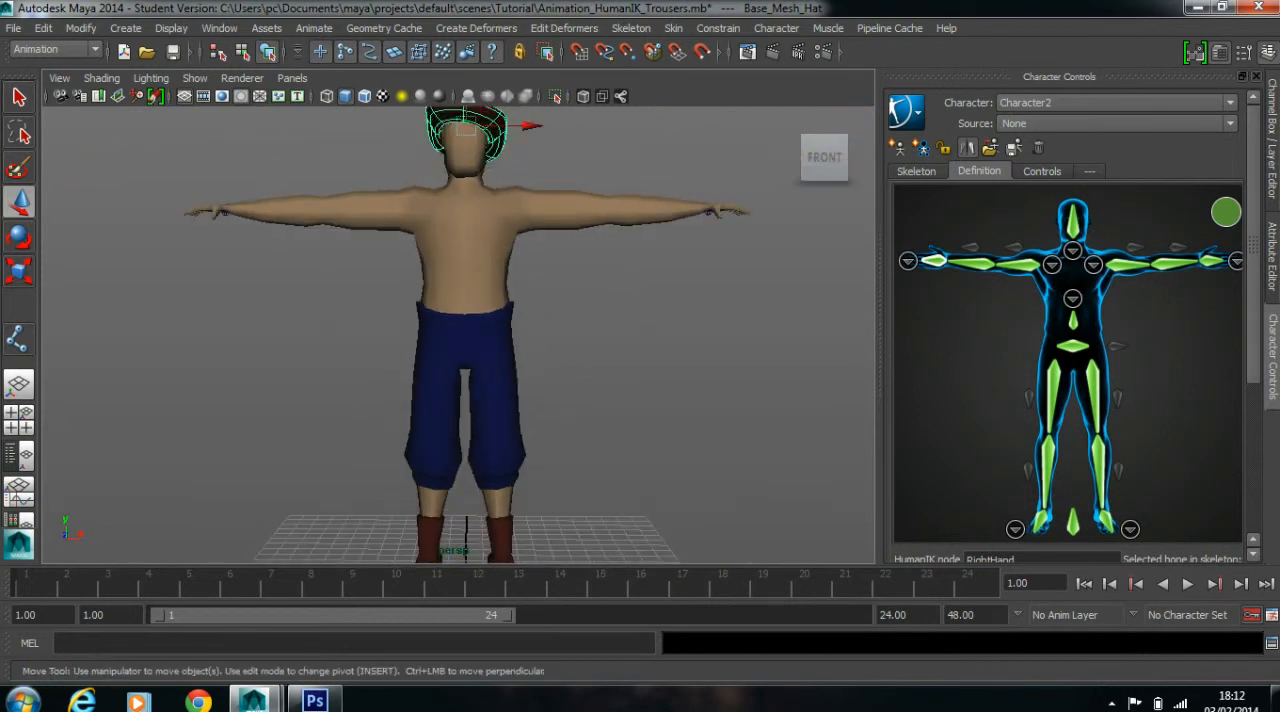
Select the hips joint and the body mesh in wireframe display, and apply Smooth Bind to them
{"action": "key", "text": "4"}
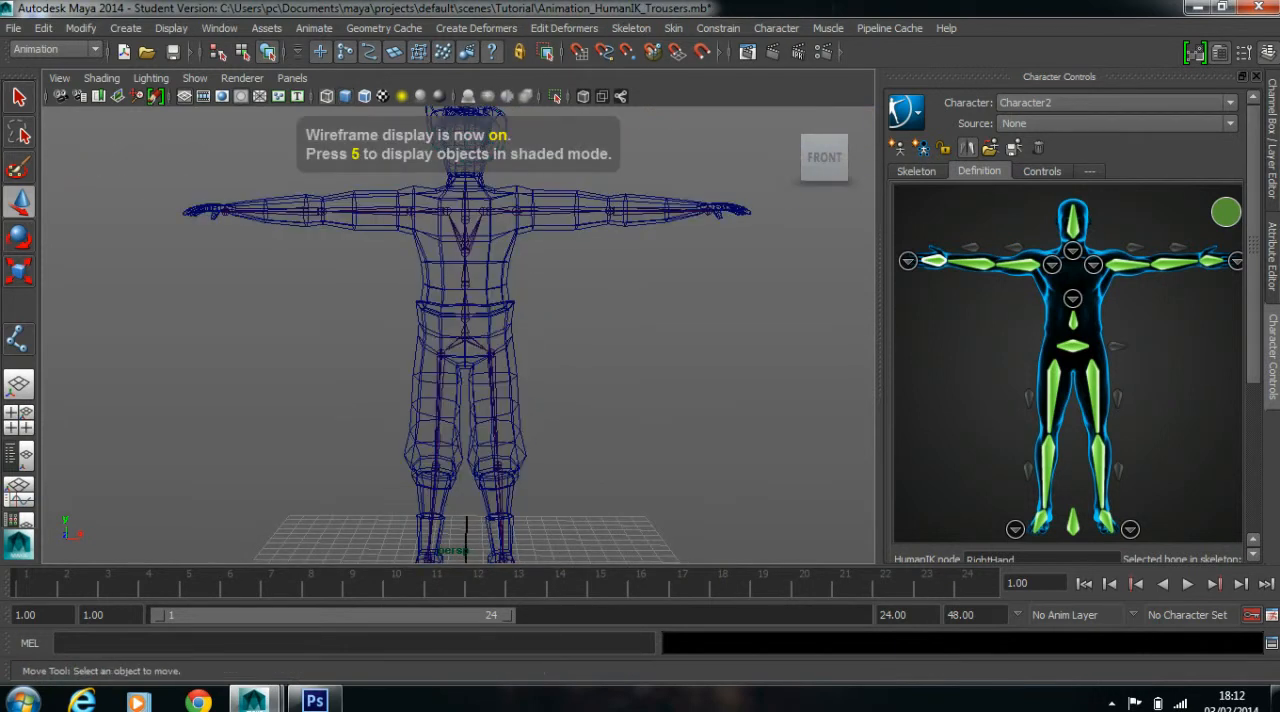
{"action": "left_click", "coordinate": [469, 337]}
{"action": "left_click", "coordinate": [510, 265], "text": "shift"}
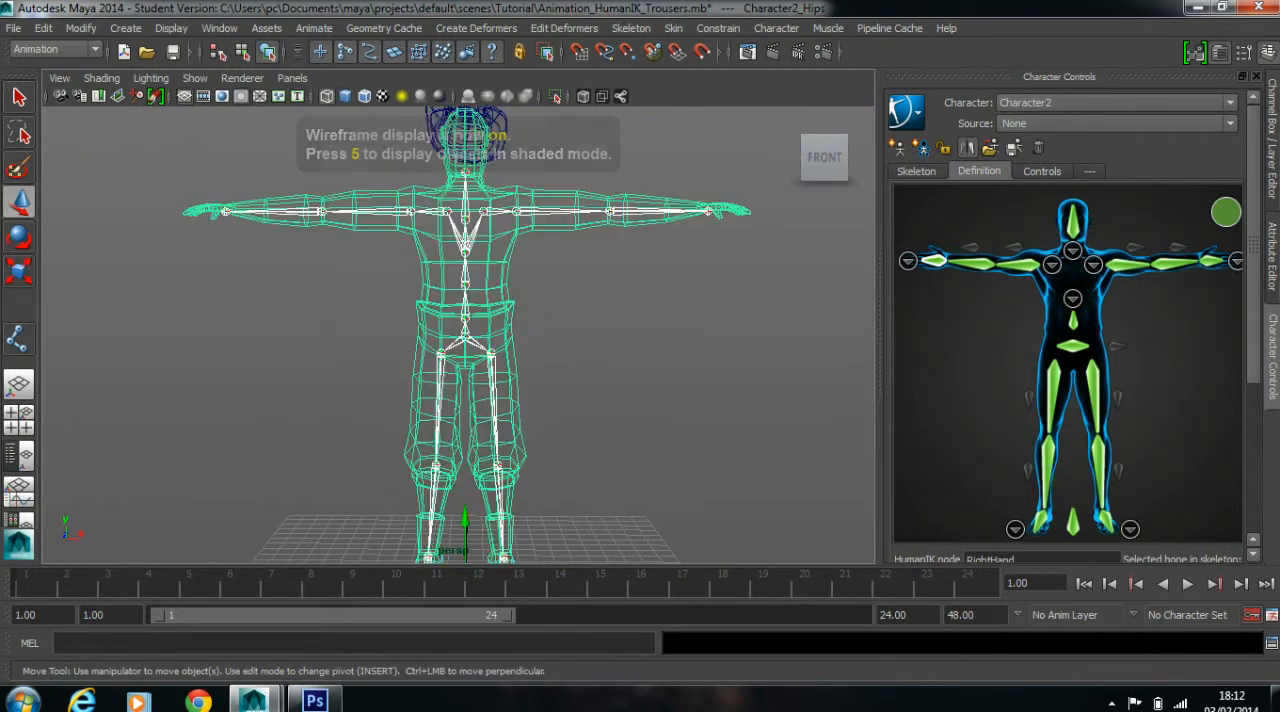
{"action": "key", "text": "f"}
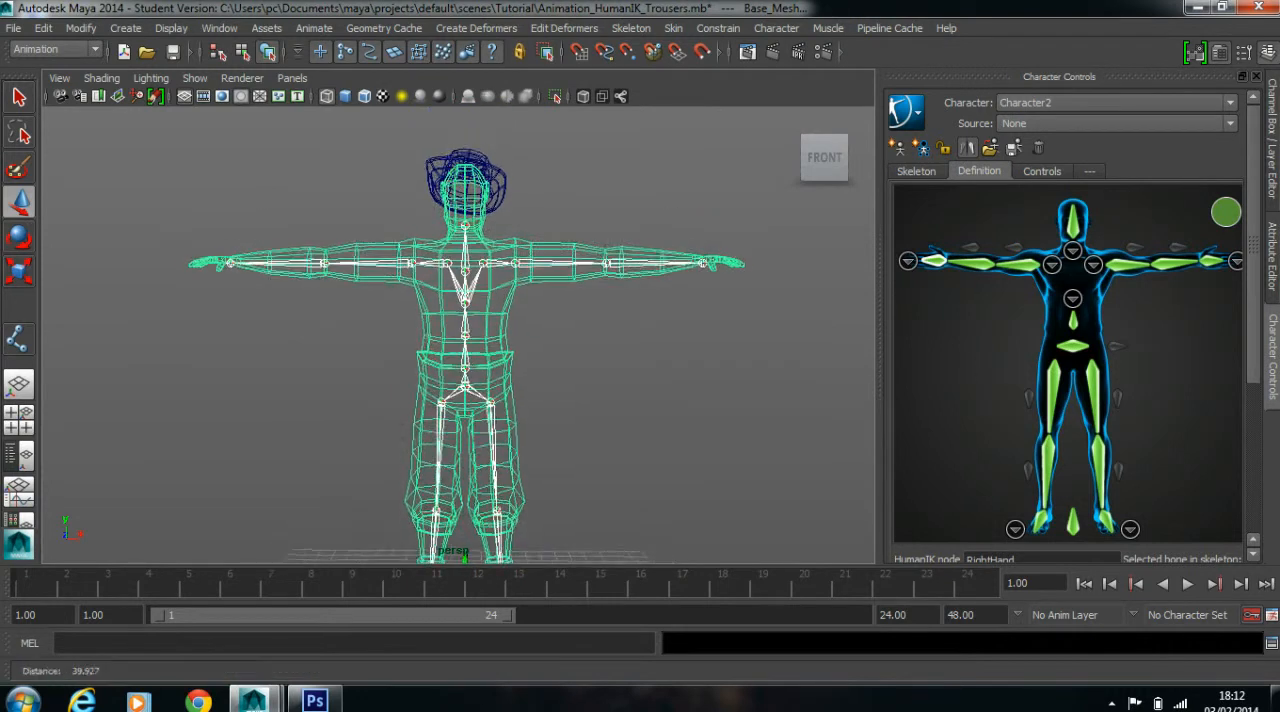
{"action": "left_click", "coordinate": [673, 28]}
{"action": "mouse_move", "coordinate": [703, 55]}
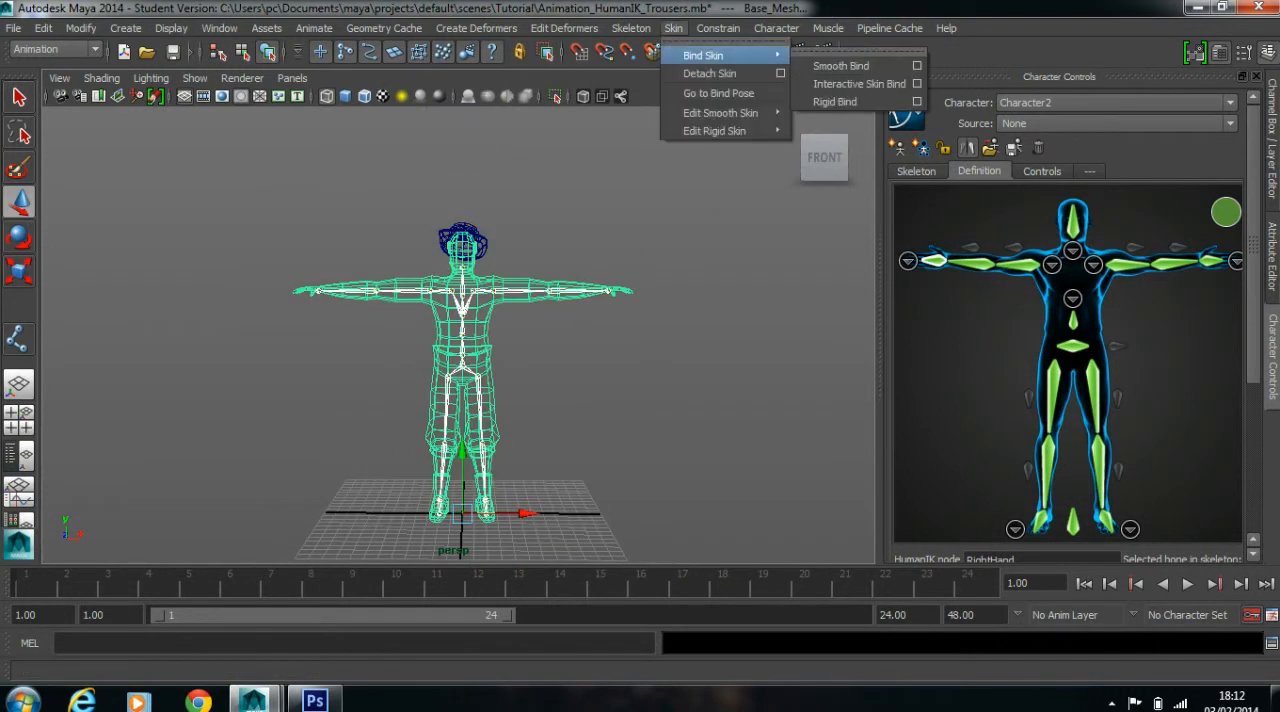
{"action": "left_click", "coordinate": [840, 55]}
{"action": "left_click", "coordinate": [640, 200]}
Return to shaded display, select the hips joint, and send the skeleton to its bind pose
{"action": "middle_click_drag", "start_coordinate": [600, 340], "coordinate": [600, 306], "text": "alt"}
{"action": "scroll", "coordinate": [600, 306], "scroll_direction": "up", "scroll_amount": 3}
{"action": "key", "text": "5"}
{"action": "left_click_drag", "start_coordinate": [461, 354], "coordinate": [508, 376]}
{"action": "left_click", "coordinate": [600, 330]}
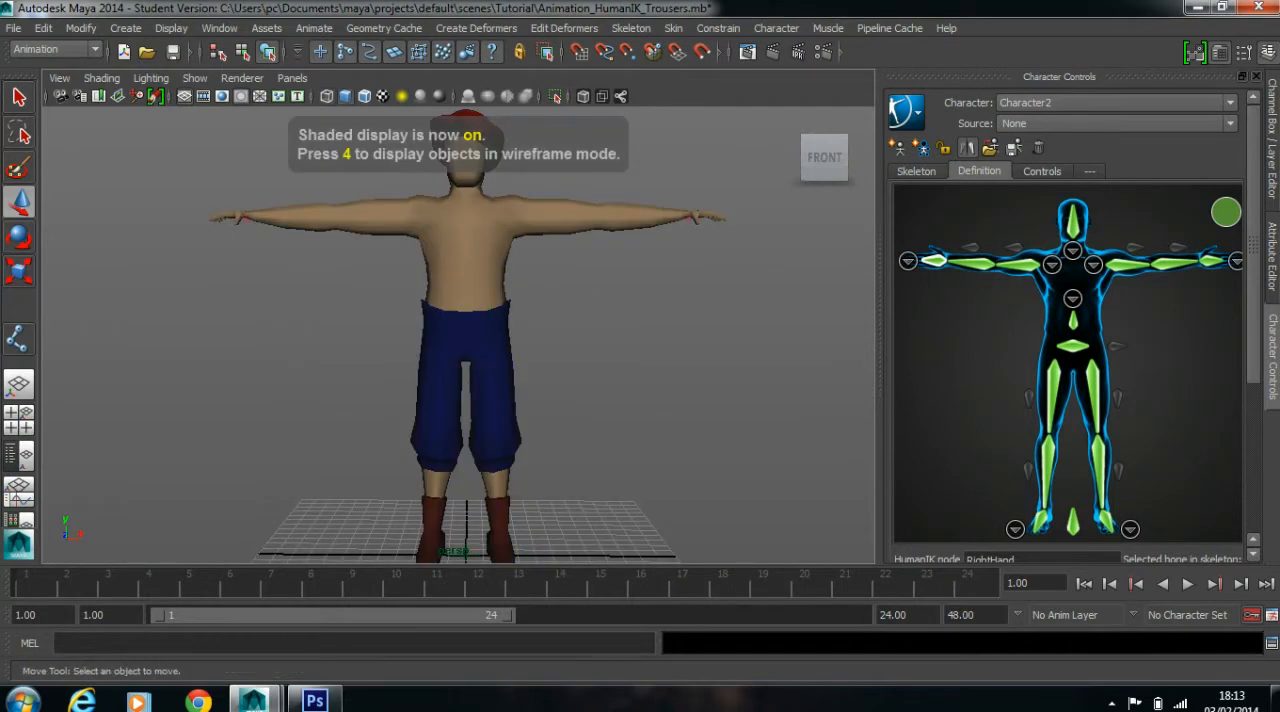
{"action": "left_click_drag", "start_coordinate": [413, 300], "coordinate": [499, 353]}
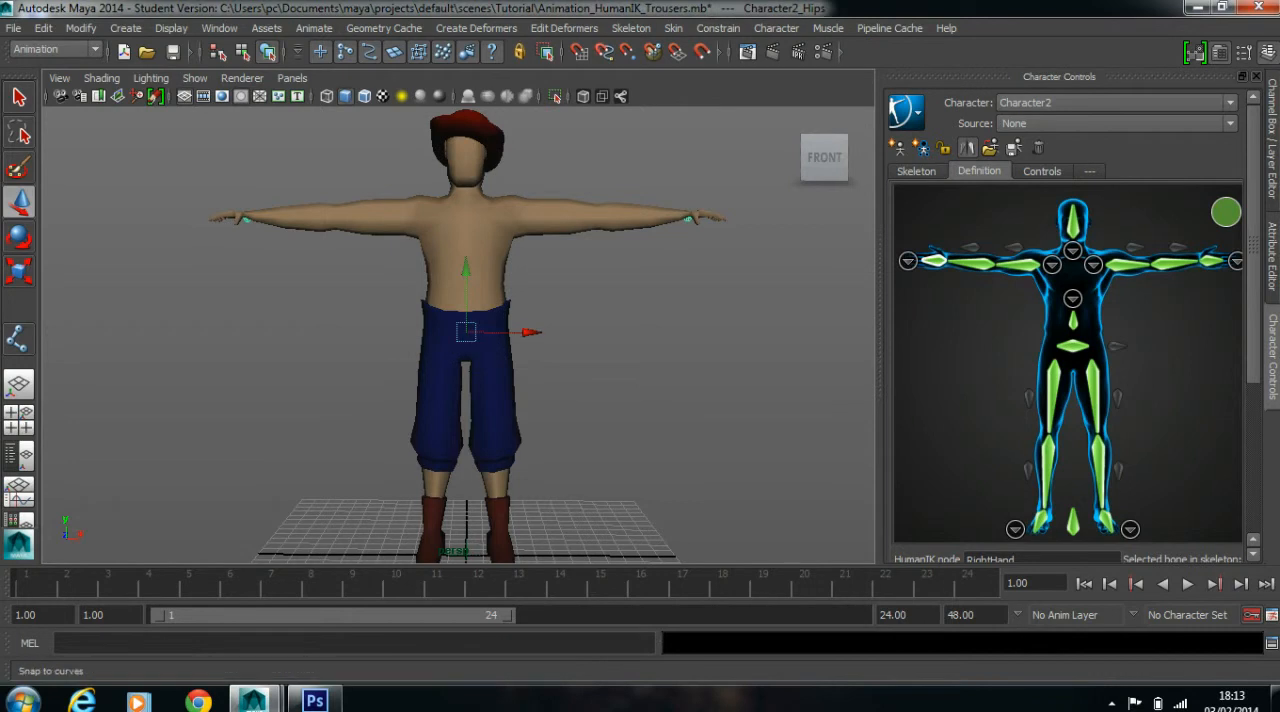
{"action": "left_click", "coordinate": [673, 28]}
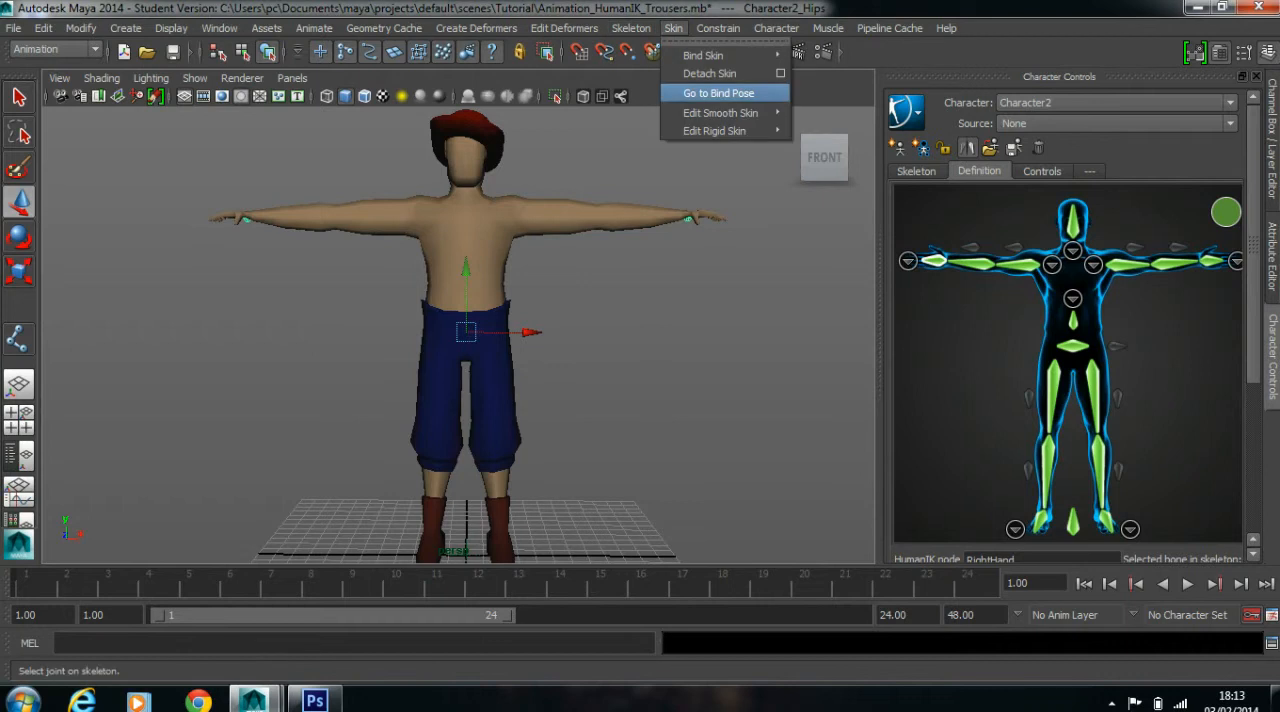
{"action": "left_click", "coordinate": [718, 93]}
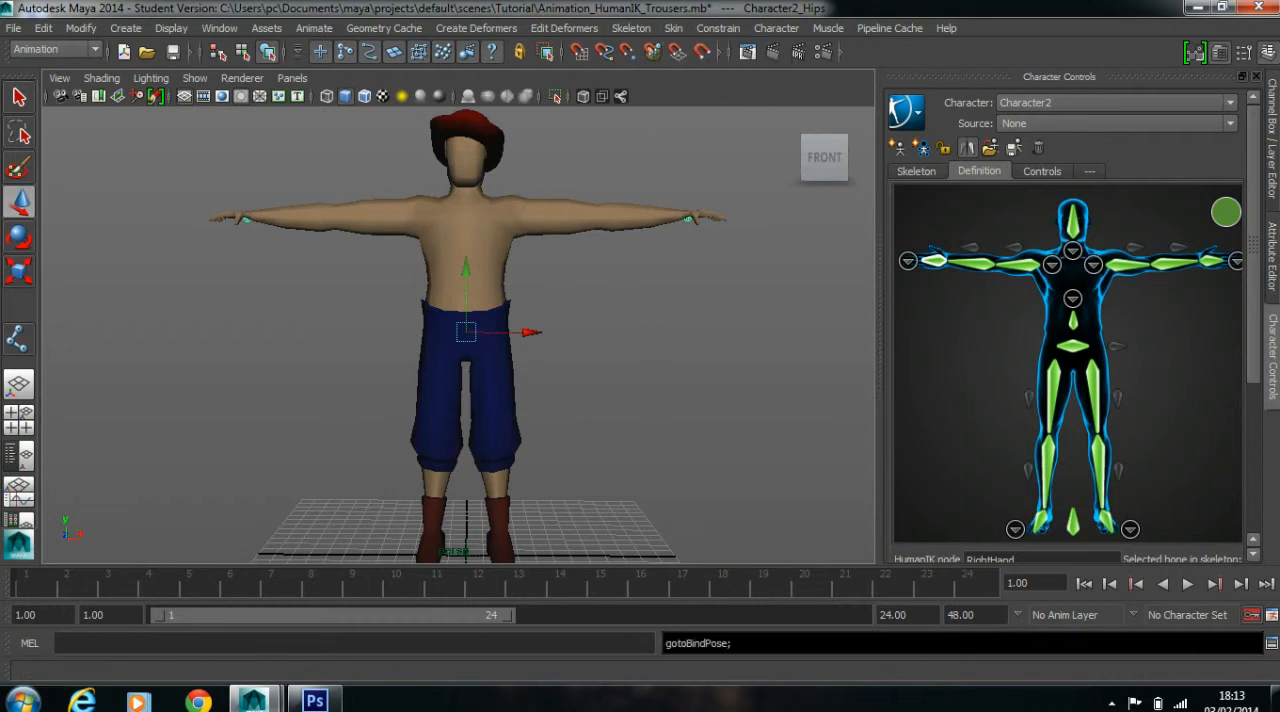
{"action": "left_click", "coordinate": [655, 320]}
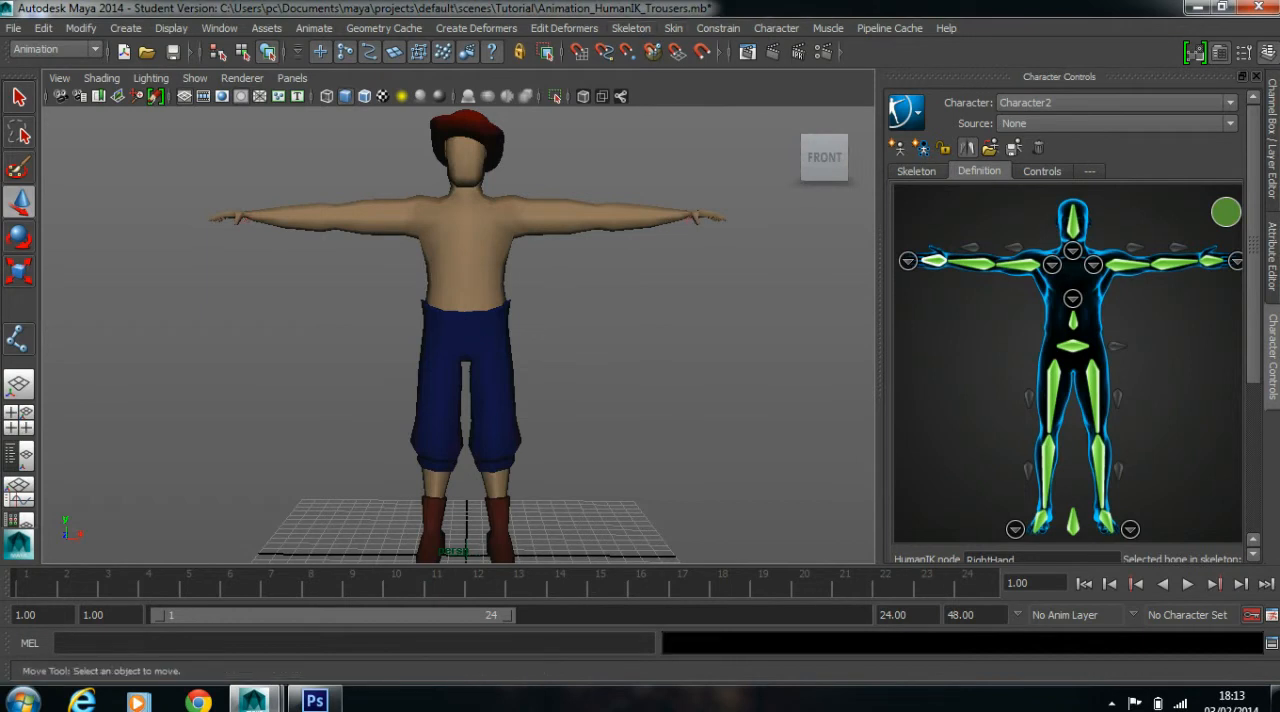
Rotate the left and right upper leg joints outward, the right one by about 29 degrees
{"action": "left_click", "coordinate": [490, 348]}
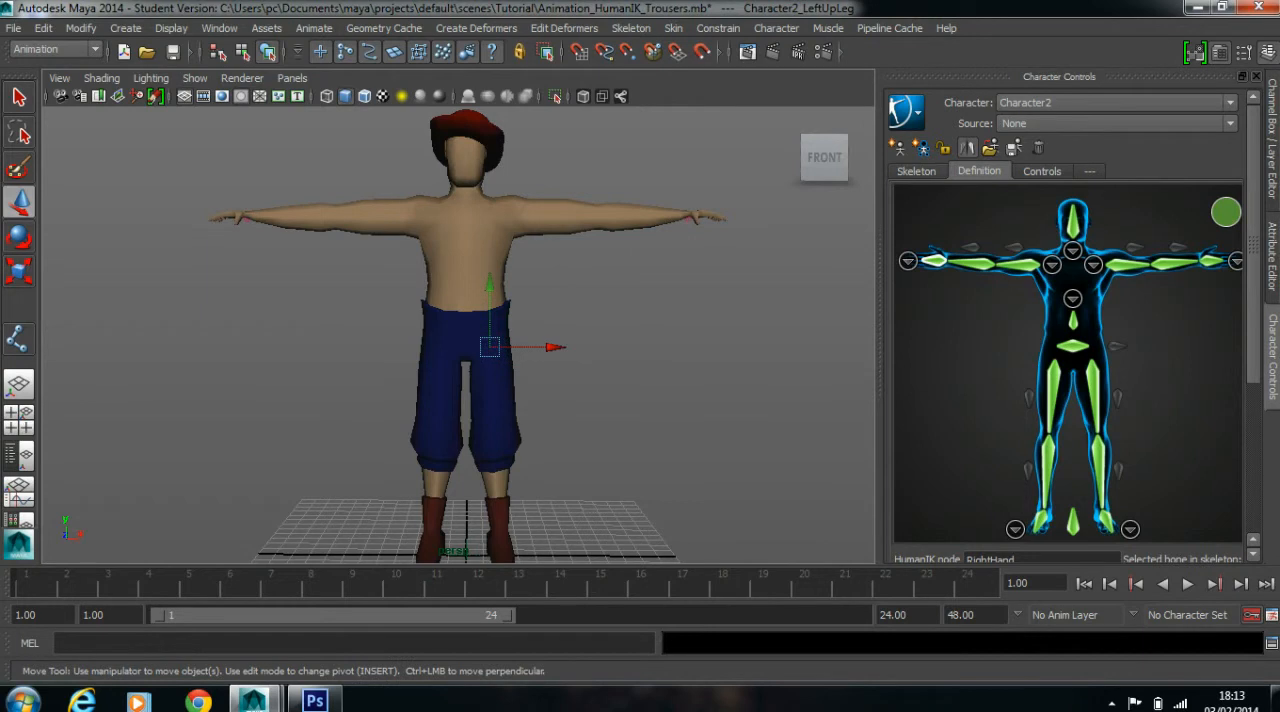
{"action": "key", "text": "e"}
{"action": "left_click_drag", "start_coordinate": [431, 288], "coordinate": [410, 319]}
{"action": "left_click", "coordinate": [388, 366]}
{"action": "left_click_drag", "start_coordinate": [393, 370], "coordinate": [441, 409]}
{"action": "left_click_drag", "start_coordinate": [499, 284], "coordinate": [522, 317]}
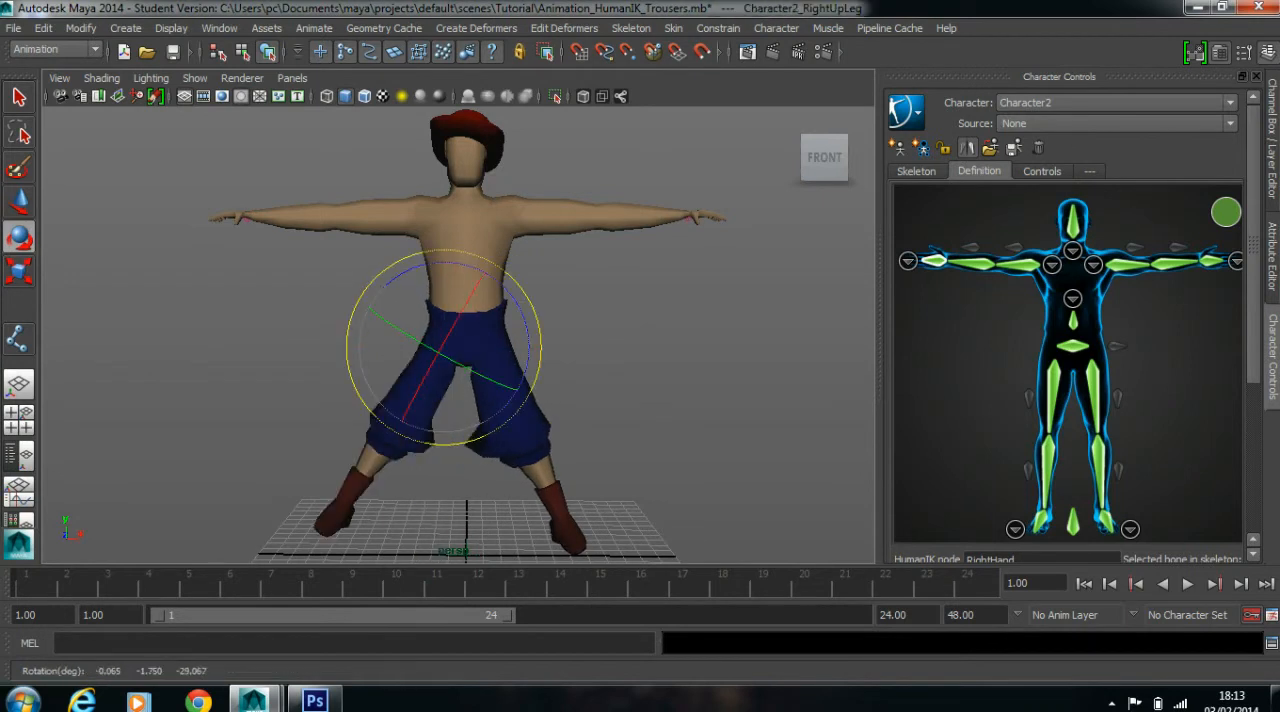
Select the hips joint and reset the spread legs with Go to Bind Pose
{"action": "left_click", "coordinate": [534, 324]}
{"action": "left_click_drag", "start_coordinate": [337, 281], "coordinate": [505, 347]}
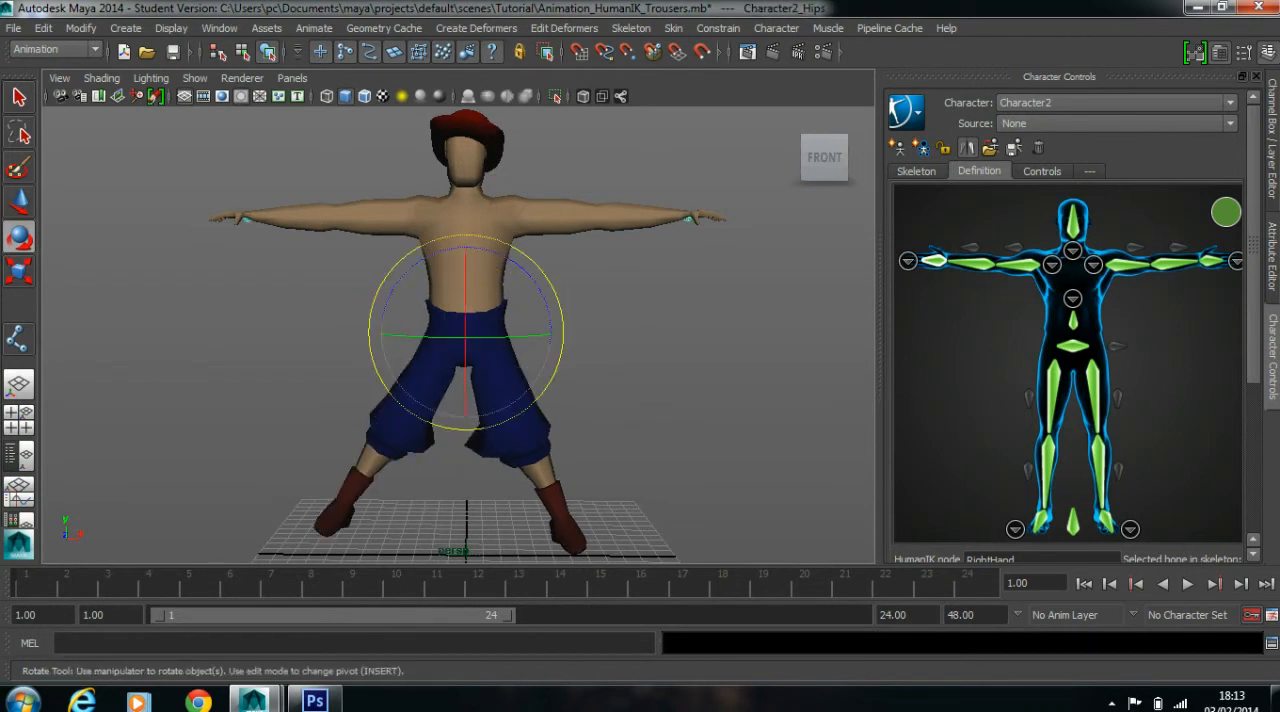
{"action": "left_click", "coordinate": [673, 28]}
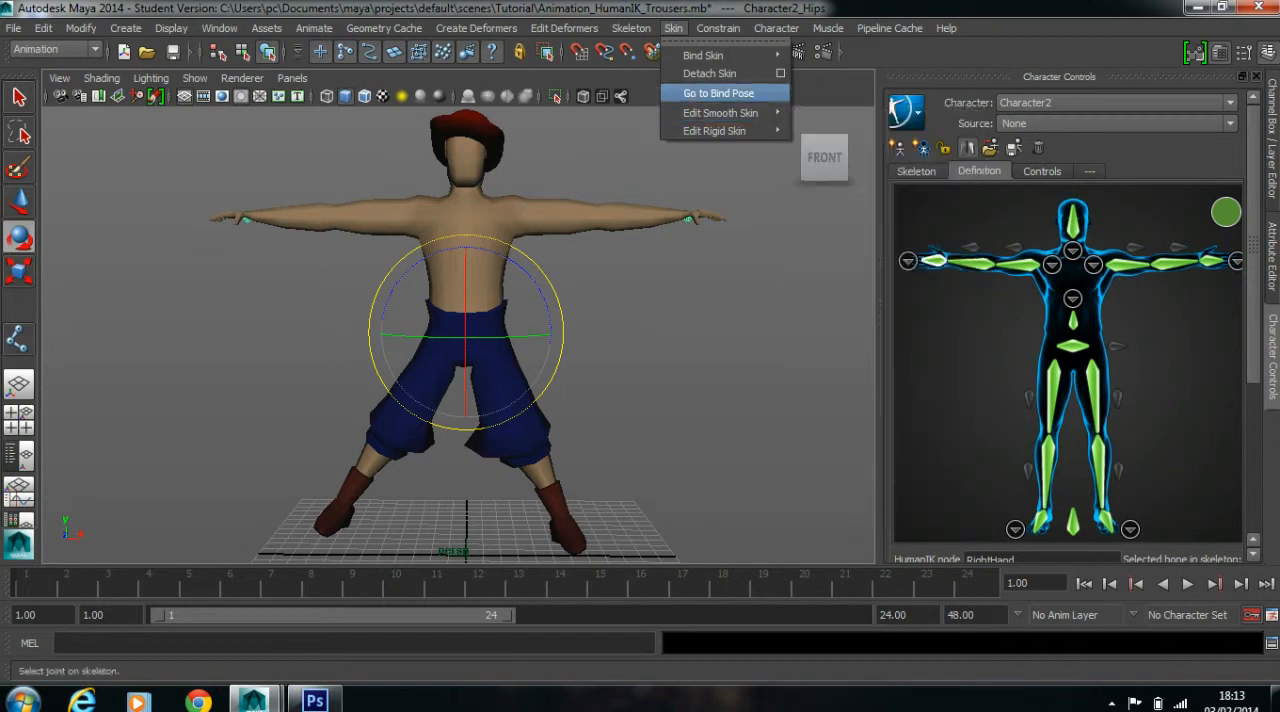
{"action": "left_click", "coordinate": [712, 91]}
{"action": "left_click", "coordinate": [545, 414]}
{"action": "left_click_drag", "start_coordinate": [545, 414], "coordinate": [570, 384], "text": "alt"}
{"action": "scroll", "coordinate": [554, 390], "scroll_direction": "up", "scroll_amount": 2}
{"action": "scroll", "coordinate": [554, 390], "scroll_direction": "down", "scroll_amount": 4}
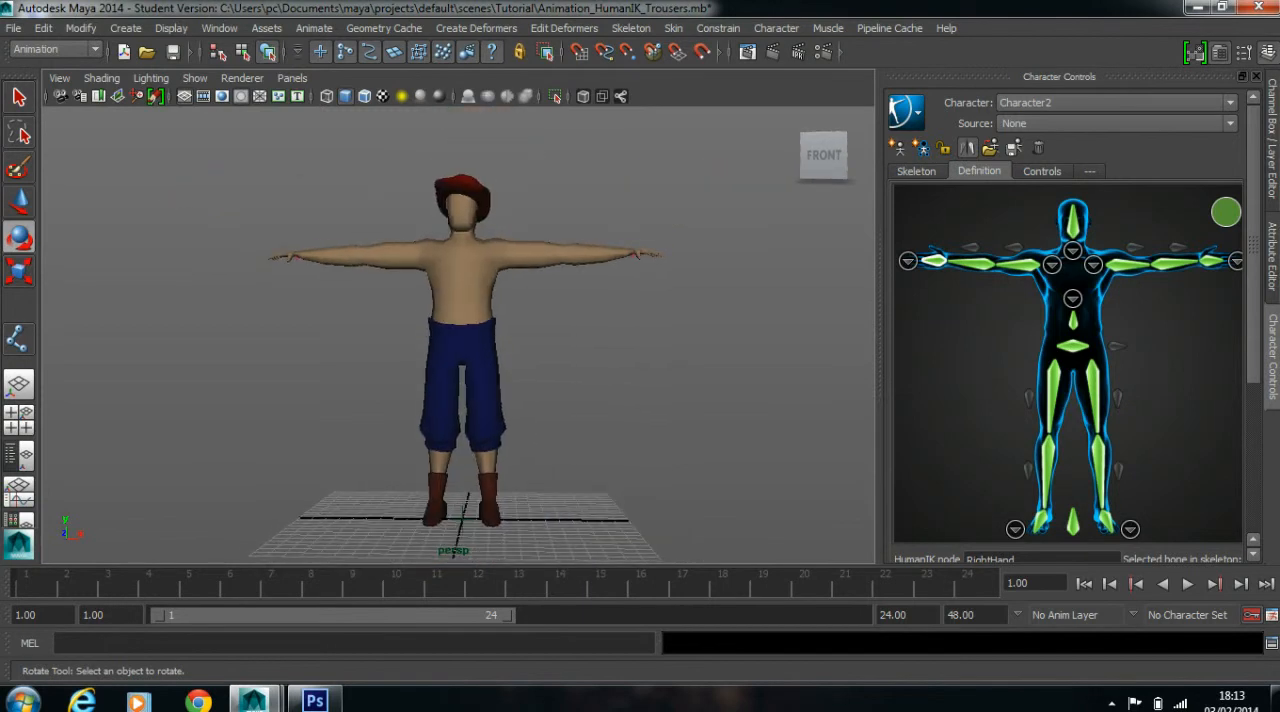
Rotate both upper leg joints outward again so the legs are spread wide apart
{"action": "left_click", "coordinate": [482, 358]}
{"action": "left_click_drag", "start_coordinate": [560, 412], "coordinate": [578, 354]}
{"action": "left_click", "coordinate": [620, 376]}
{"action": "left_click_drag", "start_coordinate": [366, 380], "coordinate": [455, 400]}
{"action": "left_click_drag", "start_coordinate": [367, 408], "coordinate": [350, 362]}
{"action": "scroll", "coordinate": [350, 362], "scroll_direction": "up", "scroll_amount": 4}
{"action": "middle_click_drag", "start_coordinate": [350, 362], "coordinate": [352, 266], "text": "alt"}
Select the body mesh and examine how the trousers deform around the crotch and knees
{"action": "left_click", "coordinate": [405, 325]}
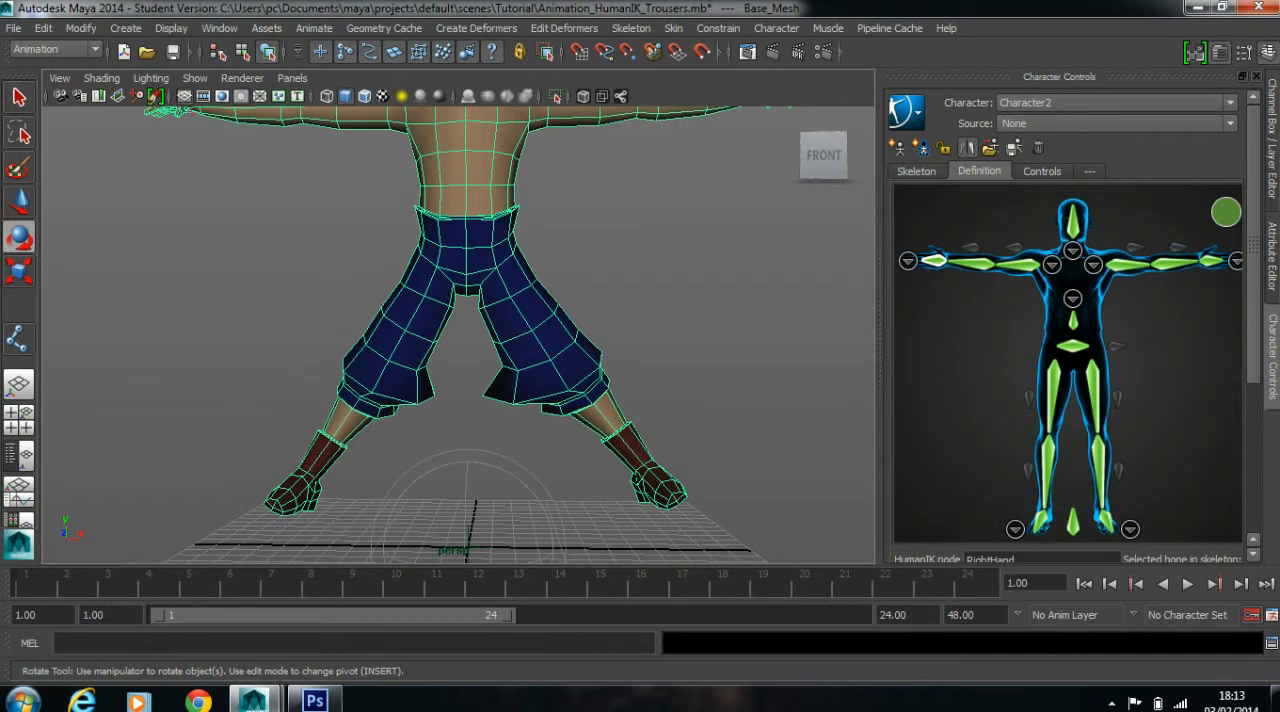
{"action": "scroll", "coordinate": [460, 335], "scroll_direction": "down", "scroll_amount": 3}
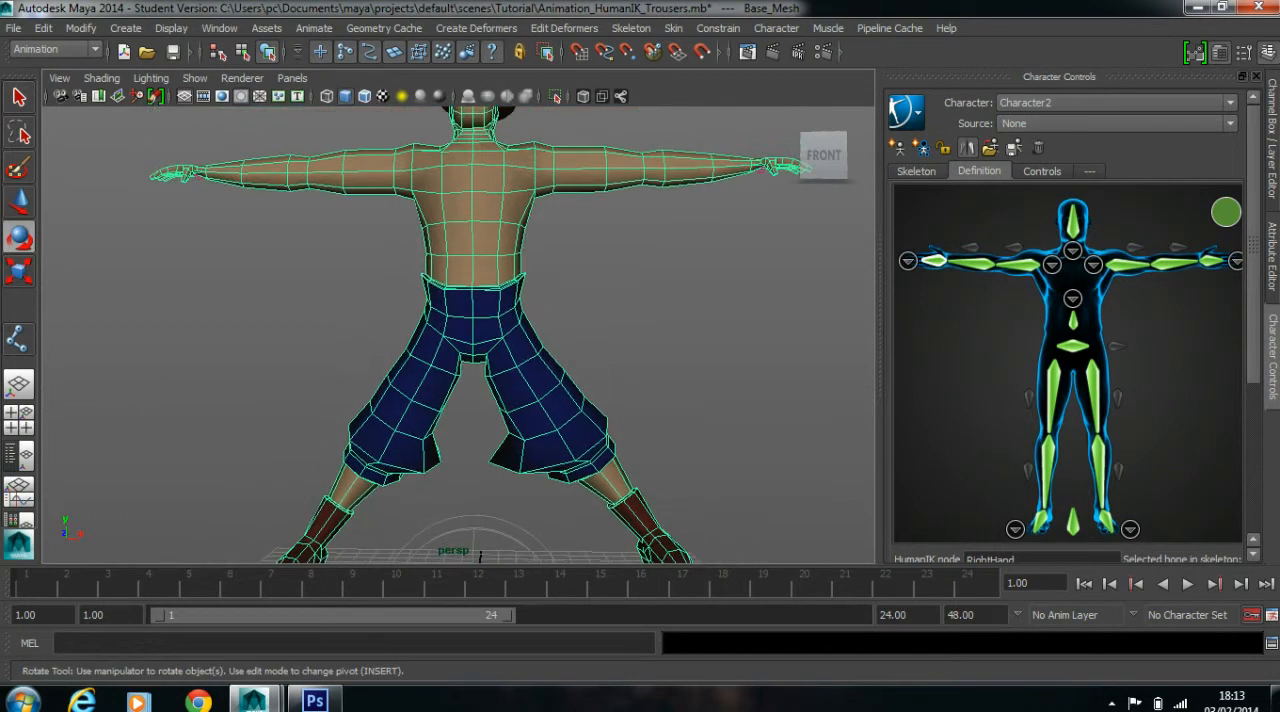
{"action": "scroll", "coordinate": [460, 335], "scroll_direction": "down", "scroll_amount": 3}
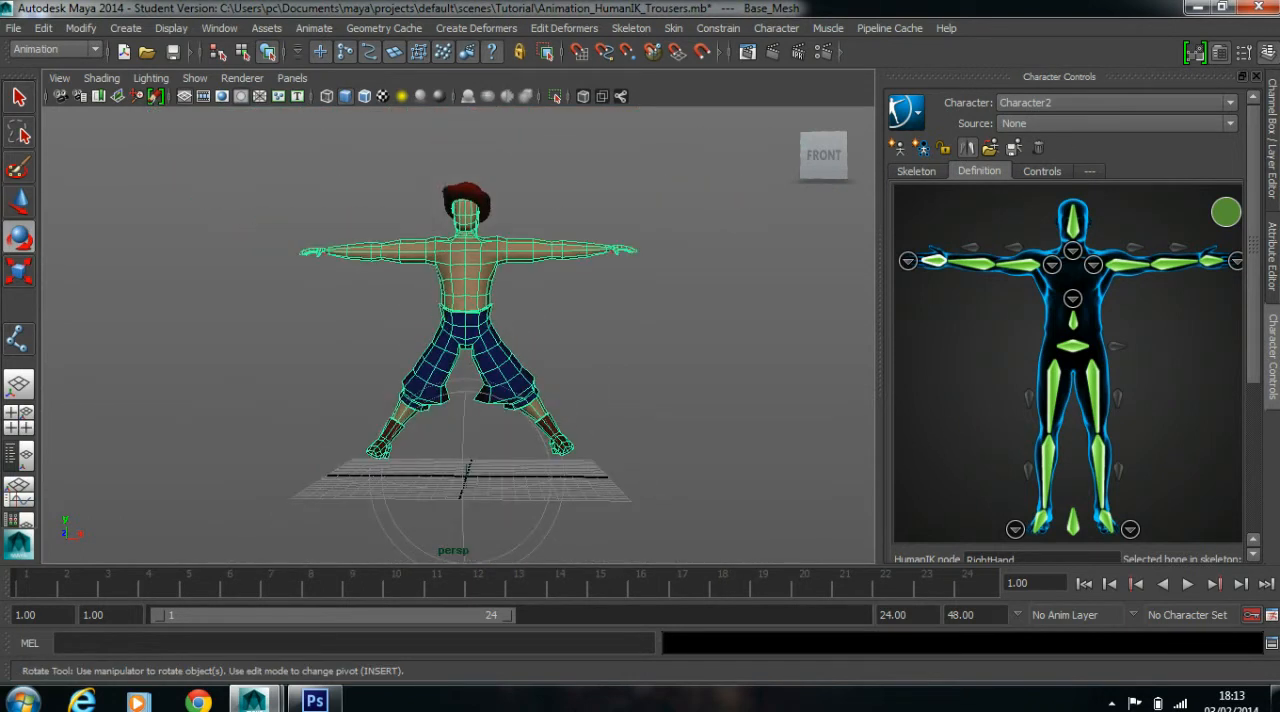
{"action": "scroll", "coordinate": [460, 335], "scroll_direction": "up", "scroll_amount": 5}
{"action": "left_click", "coordinate": [620, 300]}
{"action": "scroll", "coordinate": [460, 335], "scroll_direction": "up", "scroll_amount": 3}
{"action": "left_click", "coordinate": [475, 320]}
{"action": "scroll", "coordinate": [460, 335], "scroll_direction": "up", "scroll_amount": 3}
{"action": "middle_click_drag", "start_coordinate": [475, 325], "coordinate": [378, 234], "text": "alt"}
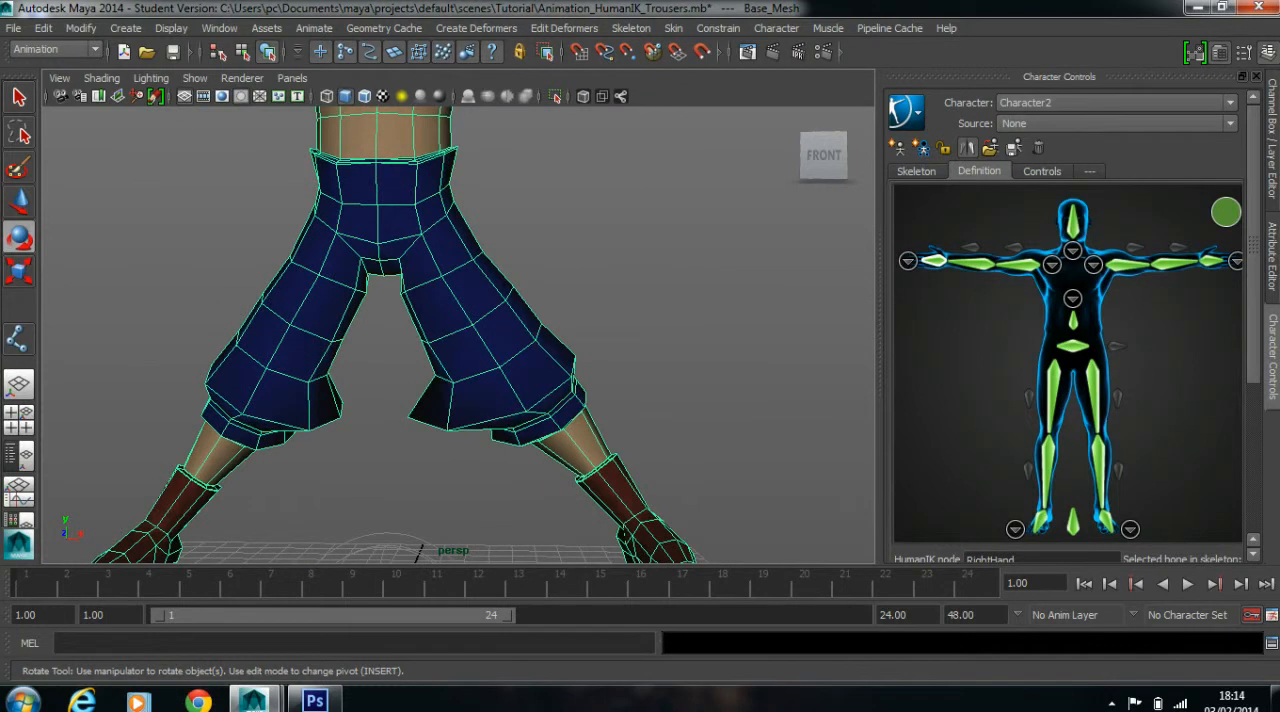
Switch the body mesh to edge selection and select three edge loops around the left trouser thigh
{"action": "right_click_drag", "start_coordinate": [432, 272], "coordinate": [432, 250]}
{"action": "left_click", "coordinate": [437, 268]}
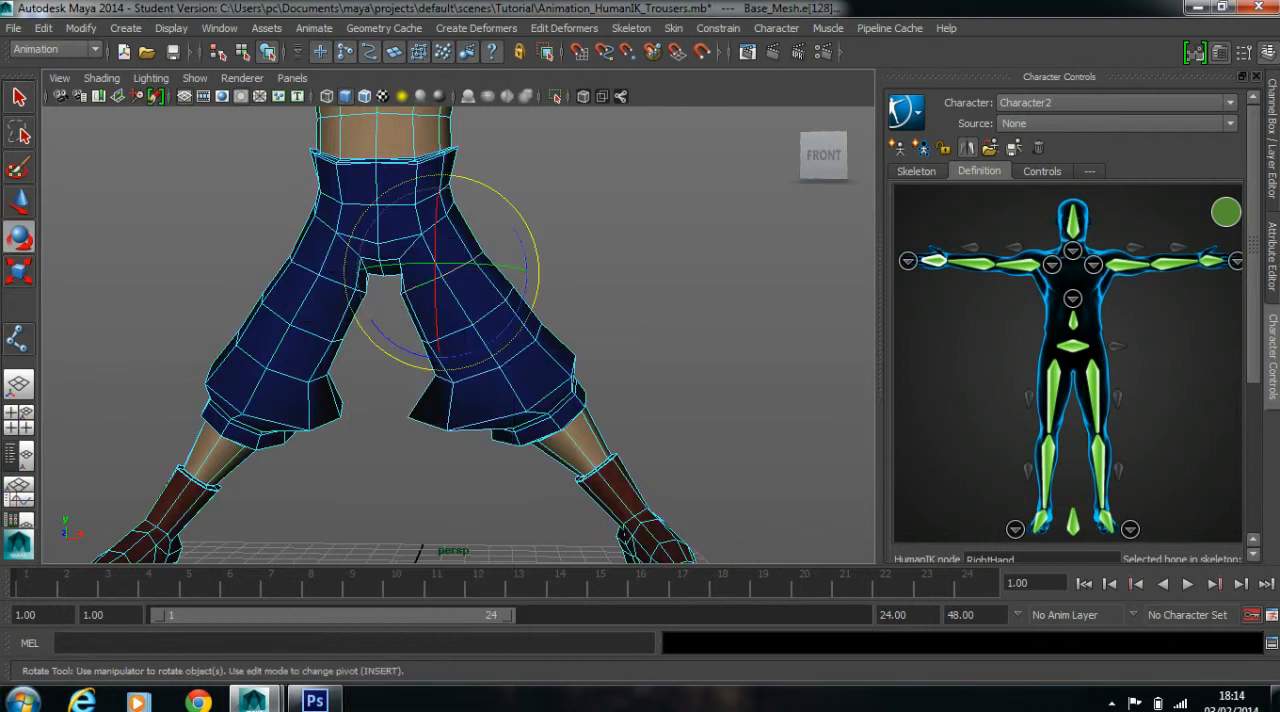
{"action": "key", "text": "w"}
{"action": "double_click", "coordinate": [451, 334], "text": "shift"}
{"action": "double_click", "coordinate": [476, 375], "text": "shift"}
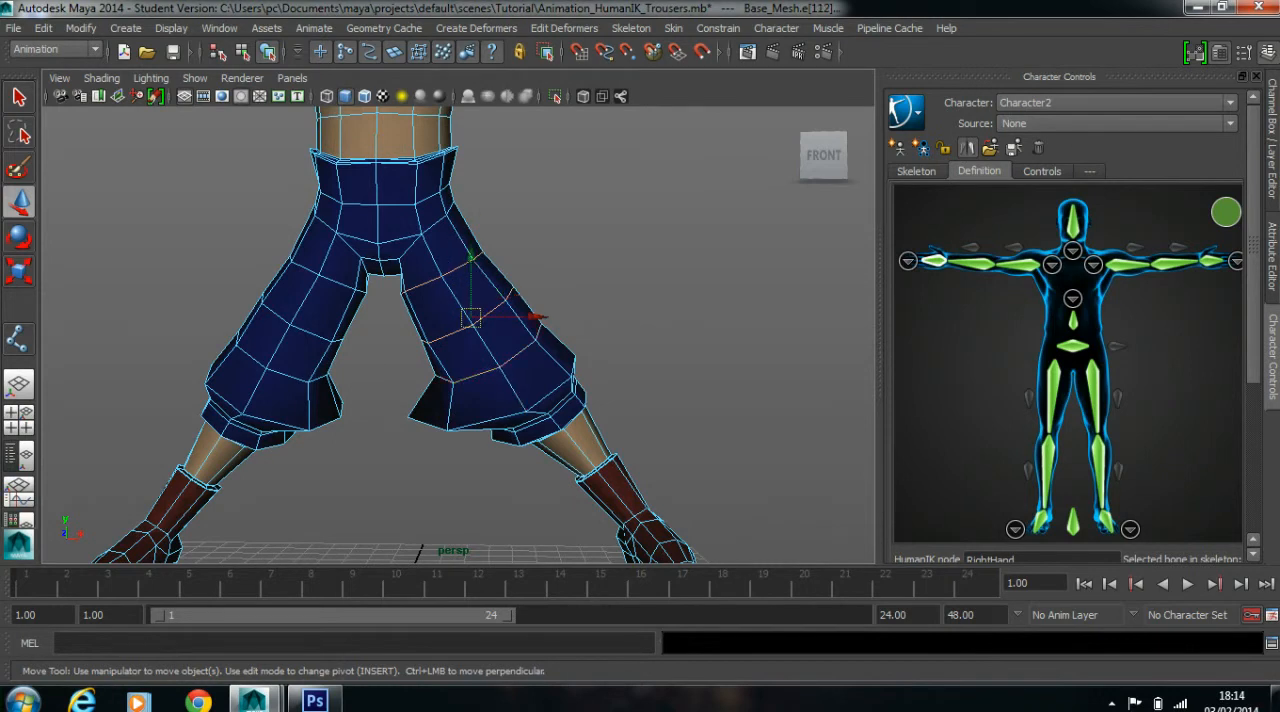
{"action": "key", "text": "4"}
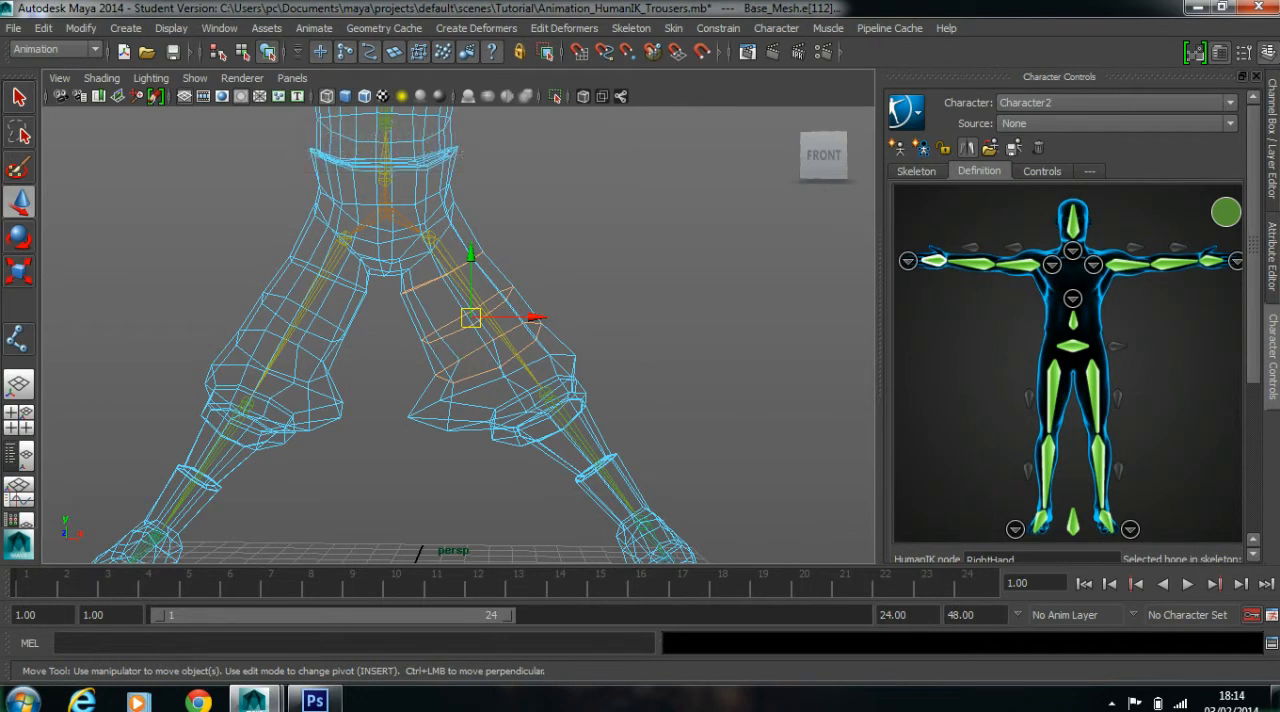
{"action": "key", "text": "5"}
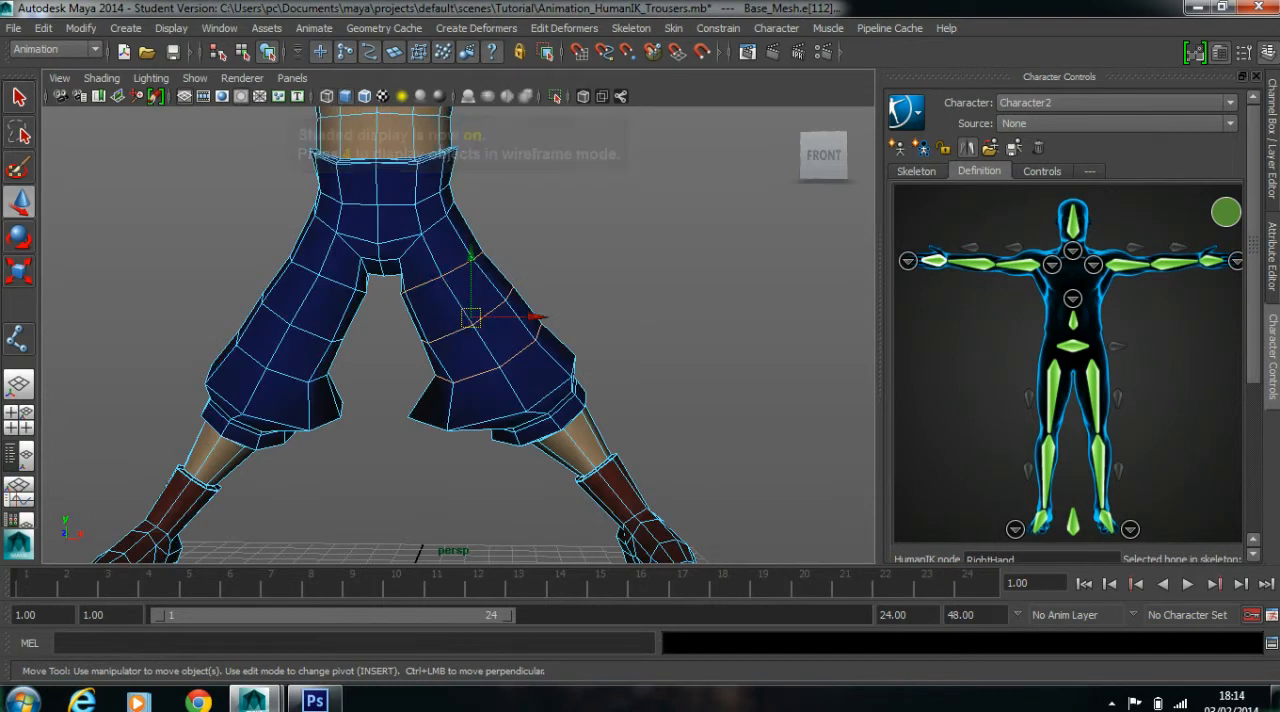
Convert the selected thigh edge loops to a vertex selection
{"action": "right_click", "coordinate": [437, 339], "text": "shift"}
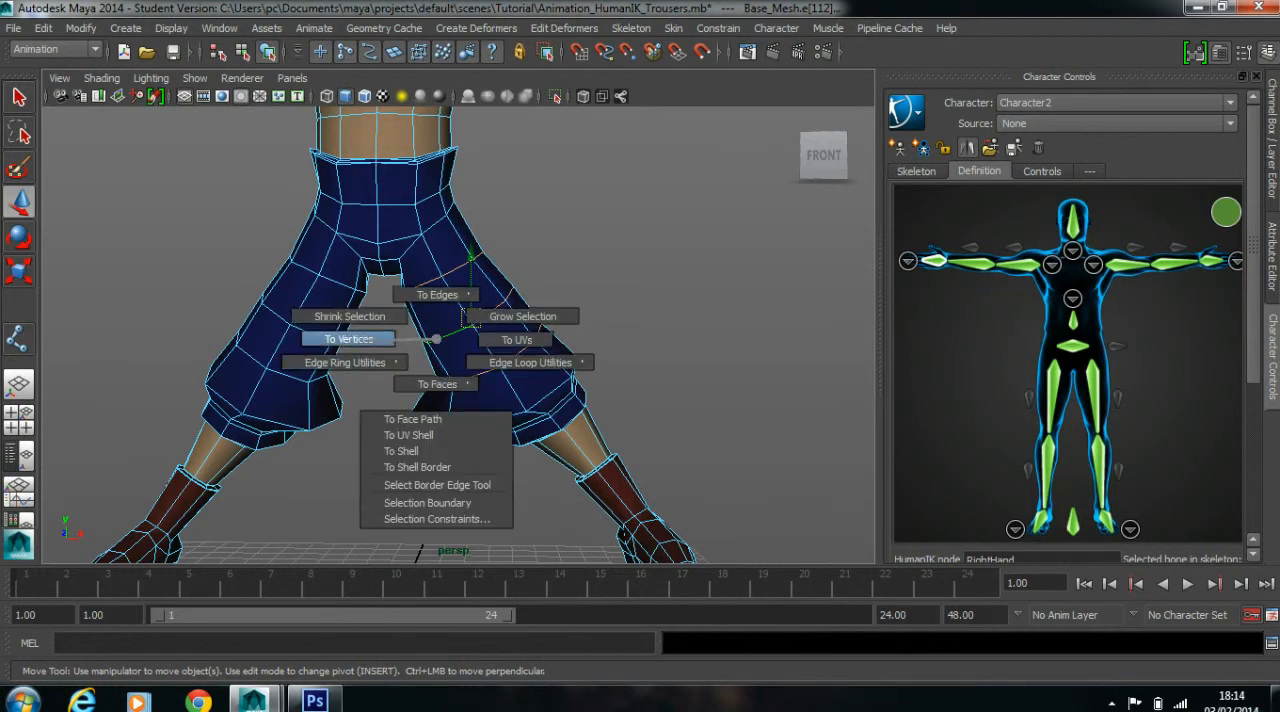
{"action": "left_click", "coordinate": [349, 339]}
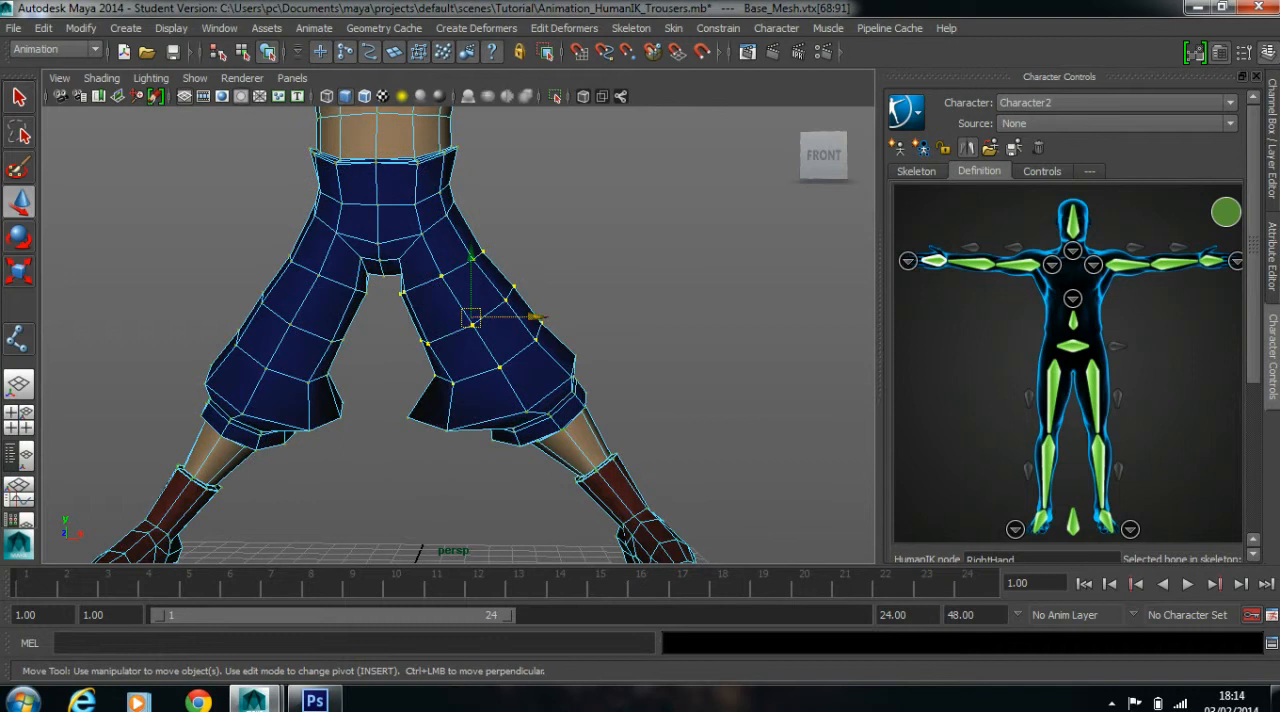
{"action": "mouse_move", "coordinate": [350, 339]}
{"action": "left_mouse_down", "text": "alt"}
{"action": "mouse_move", "coordinate": [135, 335]}
{"action": "mouse_move", "coordinate": [343, 343]}
{"action": "left_mouse_up", "text": "alt"}
Show the selected vertices' Smooth Skins weights in the Component Editor and maximize its window
{"action": "left_click", "coordinate": [219, 28]}
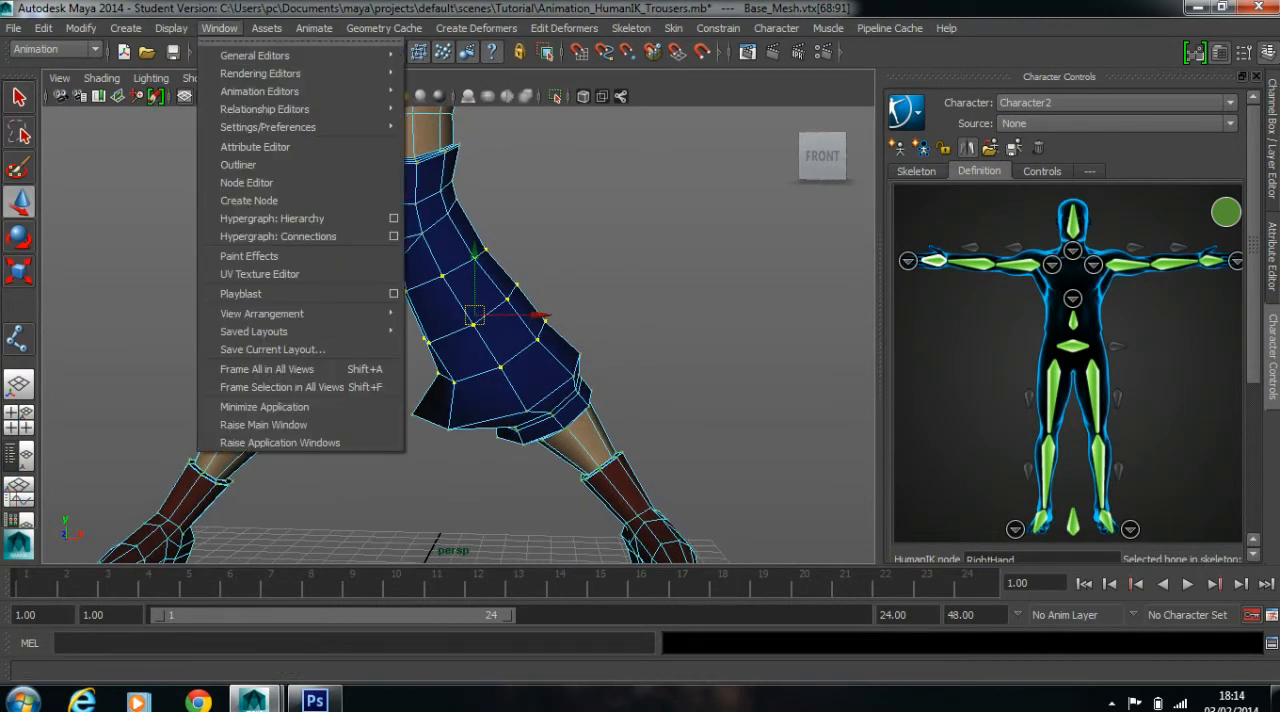
{"action": "mouse_move", "coordinate": [255, 55]}
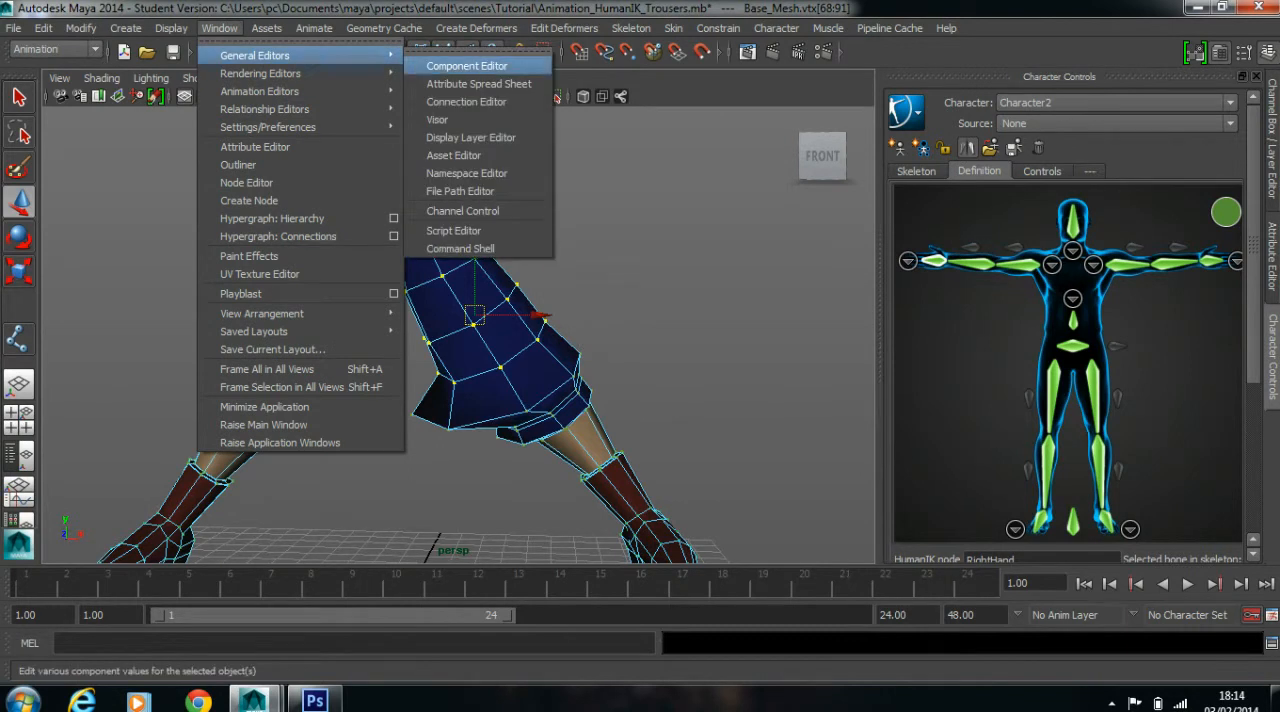
{"action": "left_click", "coordinate": [467, 65]}
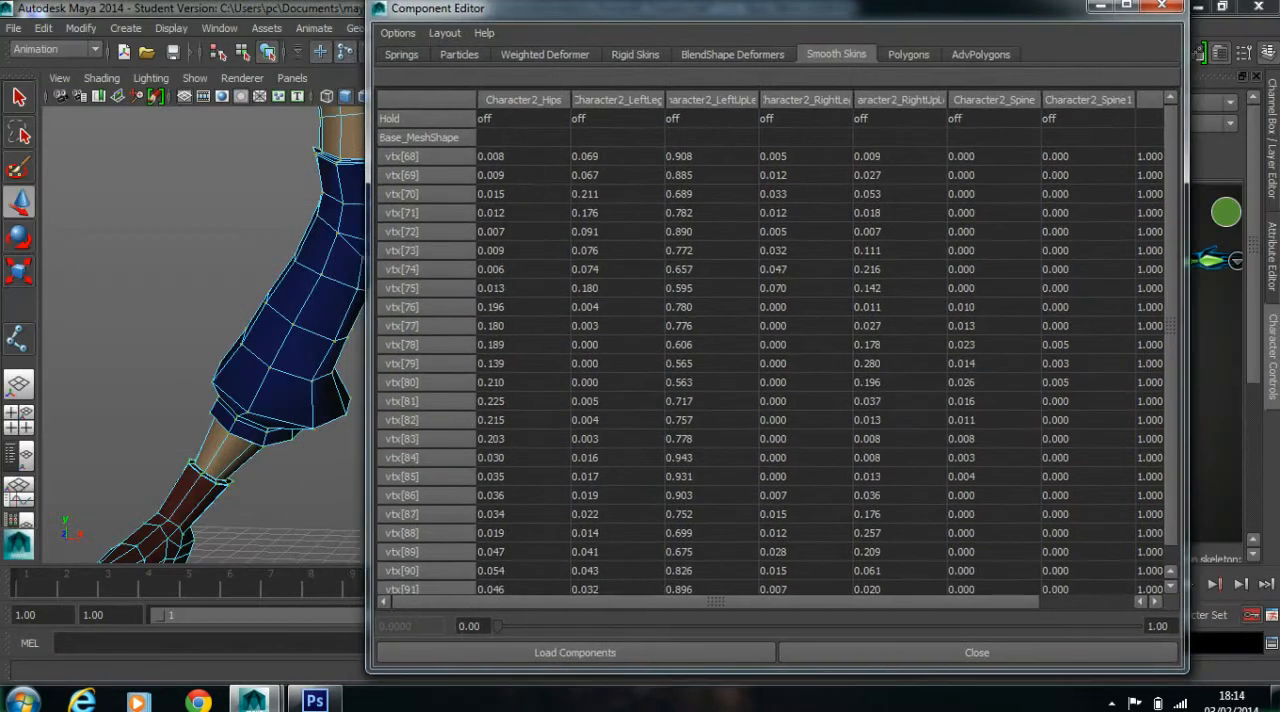
{"action": "left_click_drag", "start_coordinate": [430, 8], "coordinate": [464, 12]}
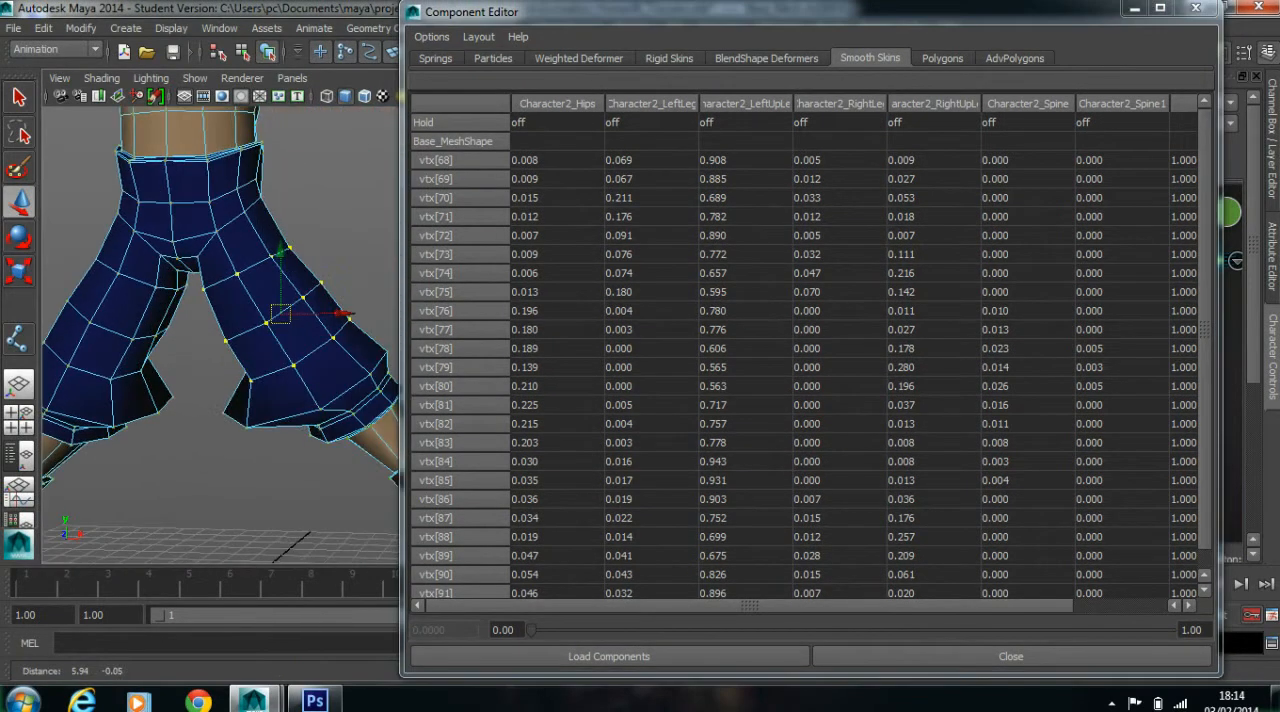
{"action": "middle_click_drag", "start_coordinate": [220, 330], "coordinate": [210, 337], "text": "alt"}
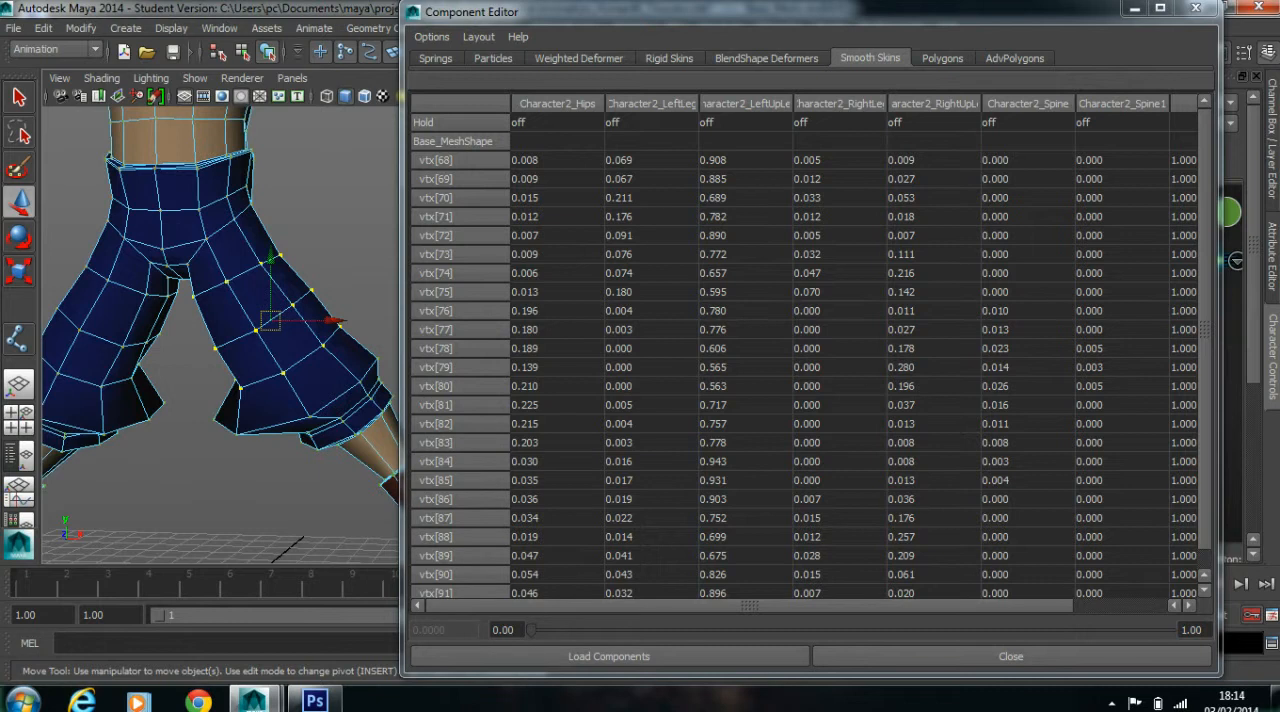
{"action": "left_click", "coordinate": [1160, 8]}
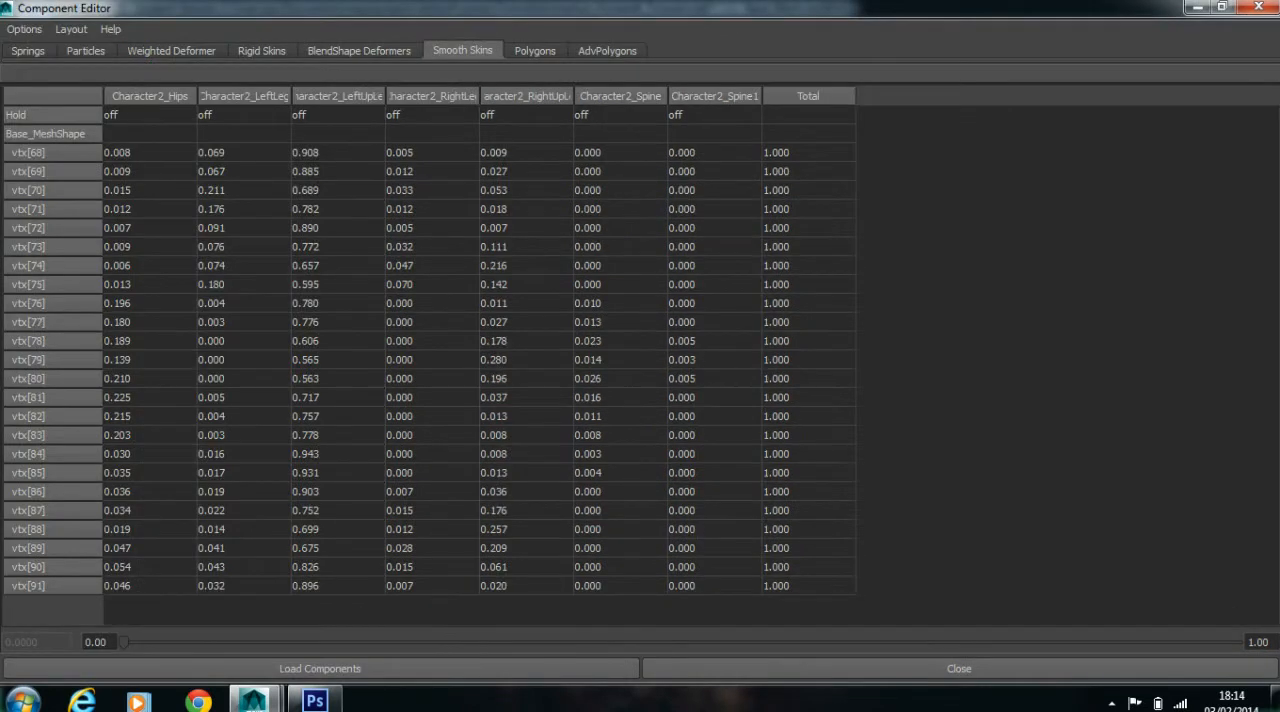
Set the Character2_LeftUpLeg weight of all selected thigh vertices to 1 and return to the viewport to check the leg
{"action": "left_click_drag", "start_coordinate": [385, 96], "coordinate": [487, 96]}
{"action": "left_click_drag", "start_coordinate": [390, 153], "coordinate": [390, 585]}
{"action": "type", "text": "1"}
{"action": "key", "text": "Return"}
{"action": "left_click", "coordinate": [1222, 7]}
{"action": "scroll", "coordinate": [350, 320], "scroll_direction": "down", "scroll_amount": 3}
{"action": "left_click_drag", "start_coordinate": [350, 320], "coordinate": [395, 310], "text": "alt"}
{"action": "scroll", "coordinate": [395, 320], "scroll_direction": "up", "scroll_amount": 3}
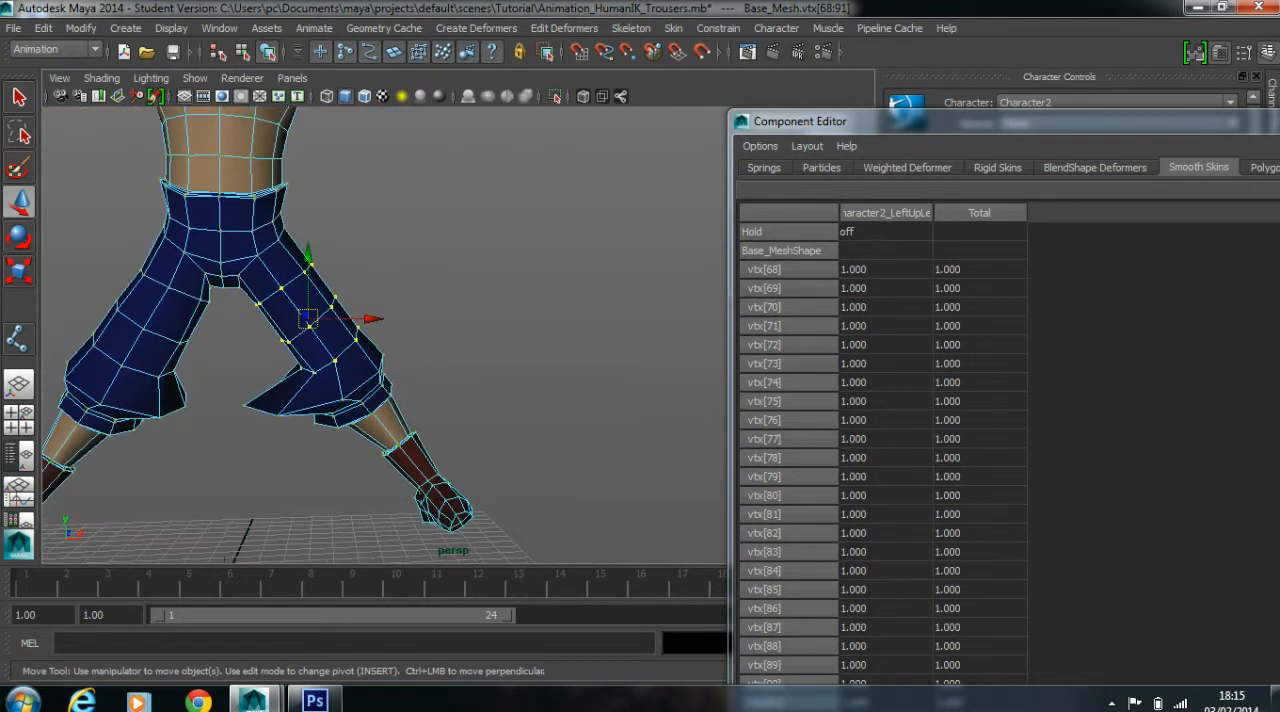
Select the edge loop around the left trouser knee just above the cuff and convert it to vertices
{"action": "left_click", "coordinate": [520, 320]}
{"action": "scroll", "coordinate": [400, 330], "scroll_direction": "up", "scroll_amount": 3}
{"action": "middle_click_drag", "start_coordinate": [350, 350], "coordinate": [467, 307], "text": "alt"}
{"action": "double_click", "coordinate": [440, 342]}
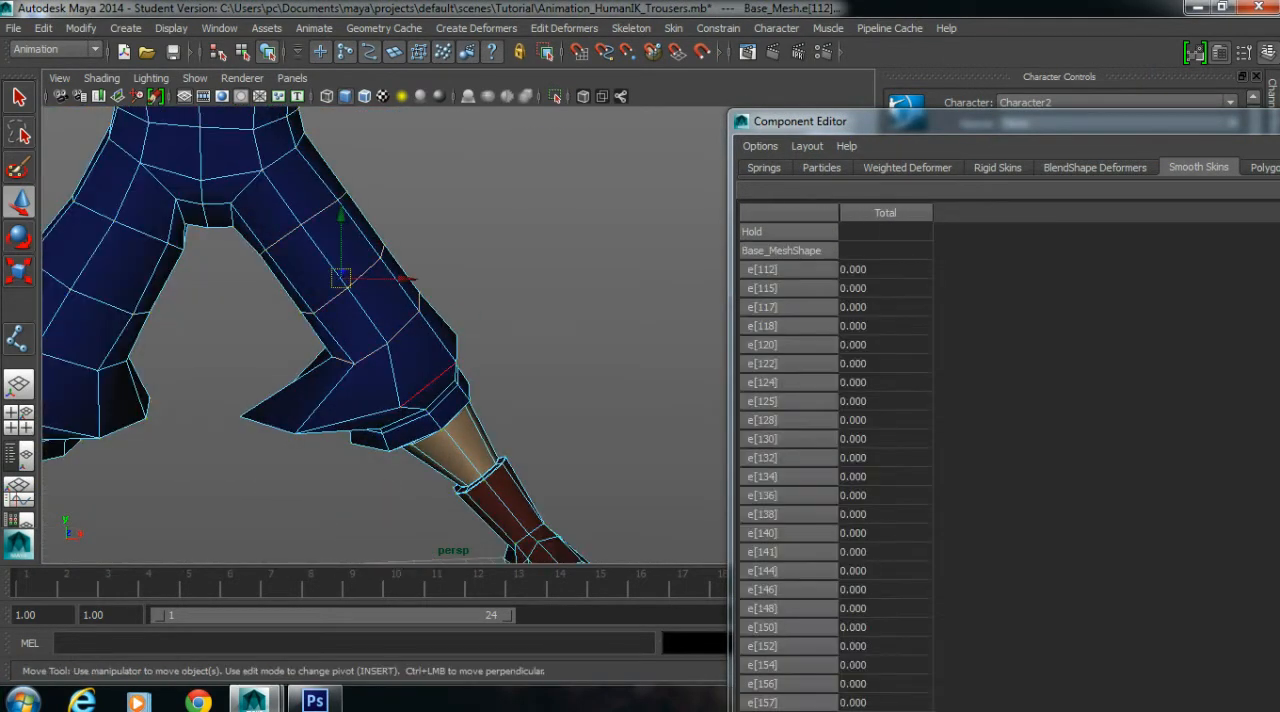
{"action": "double_click", "coordinate": [428, 388]}
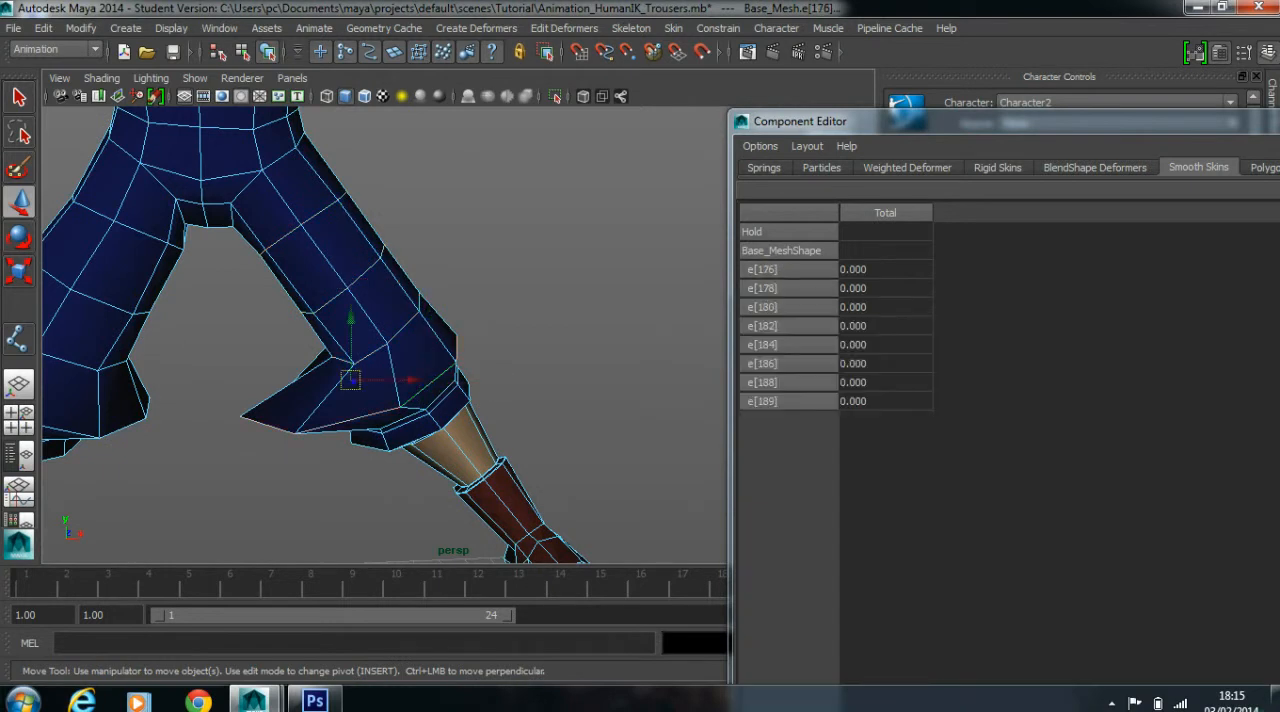
{"action": "key", "text": "4"}
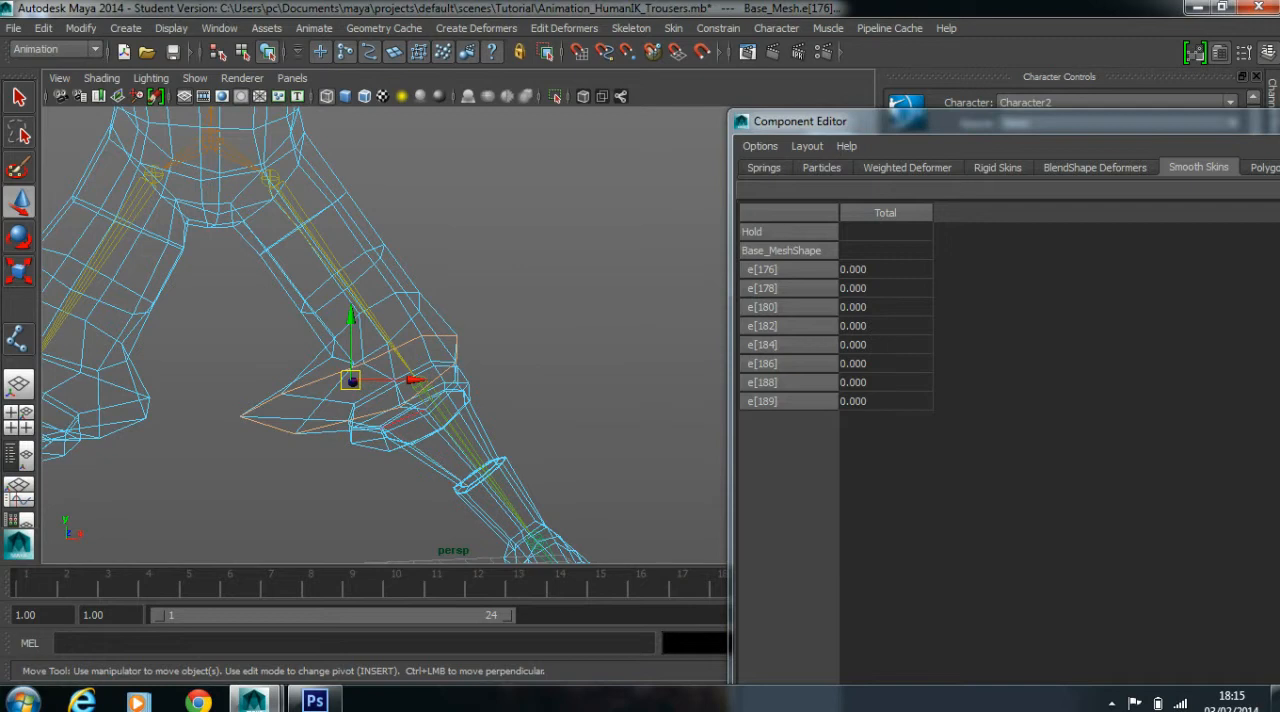
{"action": "key", "text": "5"}
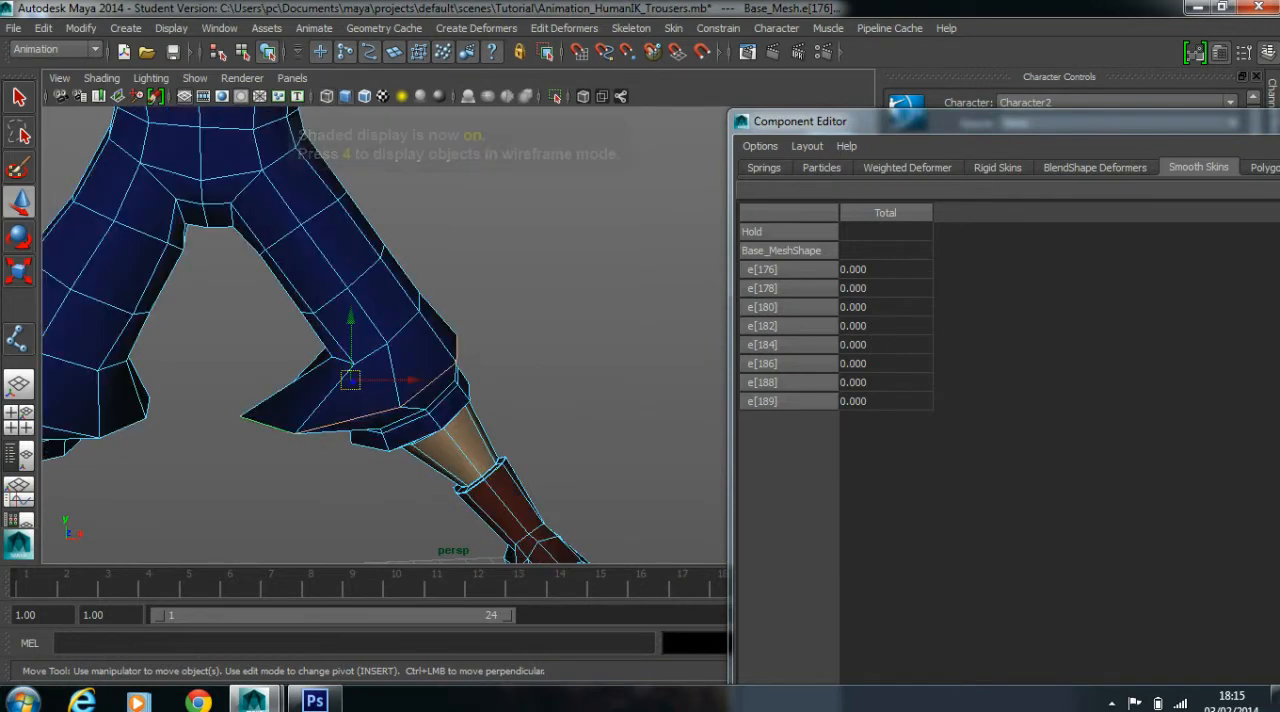
{"action": "right_click_drag", "start_coordinate": [285, 427], "coordinate": [245, 427], "text": "ctrl"}
Examine the knee vertices' Smooth Skins weights, widening the Character2_LeftLeg and Character2_LeftUpLeg columns to compare them
{"action": "left_click_drag", "start_coordinate": [800, 121], "coordinate": [378, 77]}
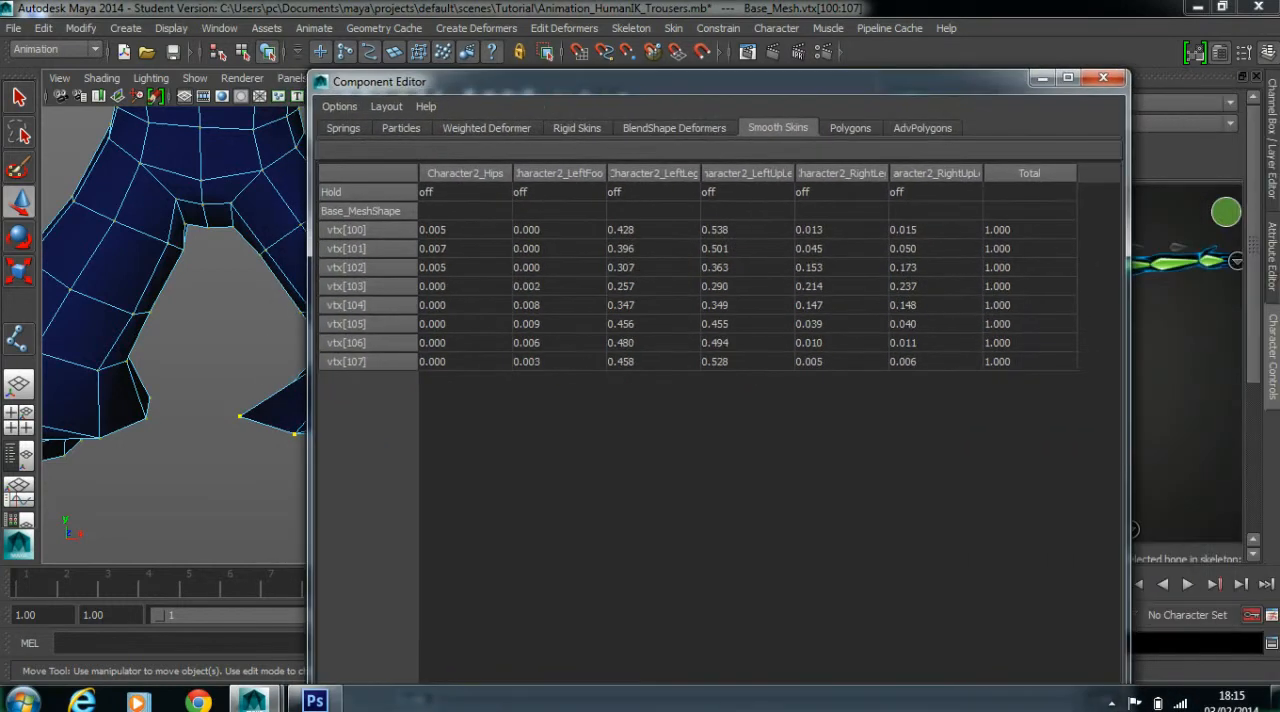
{"action": "left_click", "coordinate": [1066, 78]}
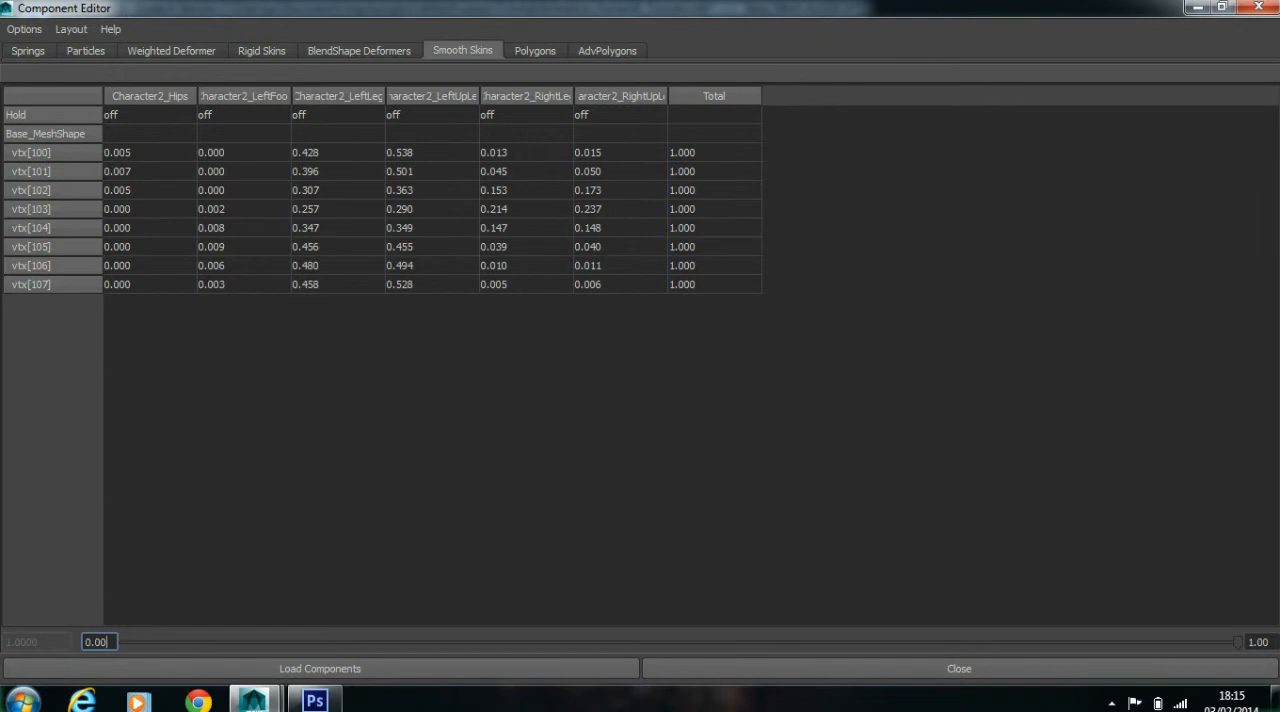
{"action": "left_click_drag", "start_coordinate": [479, 96], "coordinate": [619, 96]}
{"action": "left_click_drag", "start_coordinate": [410, 96], "coordinate": [473, 96]}
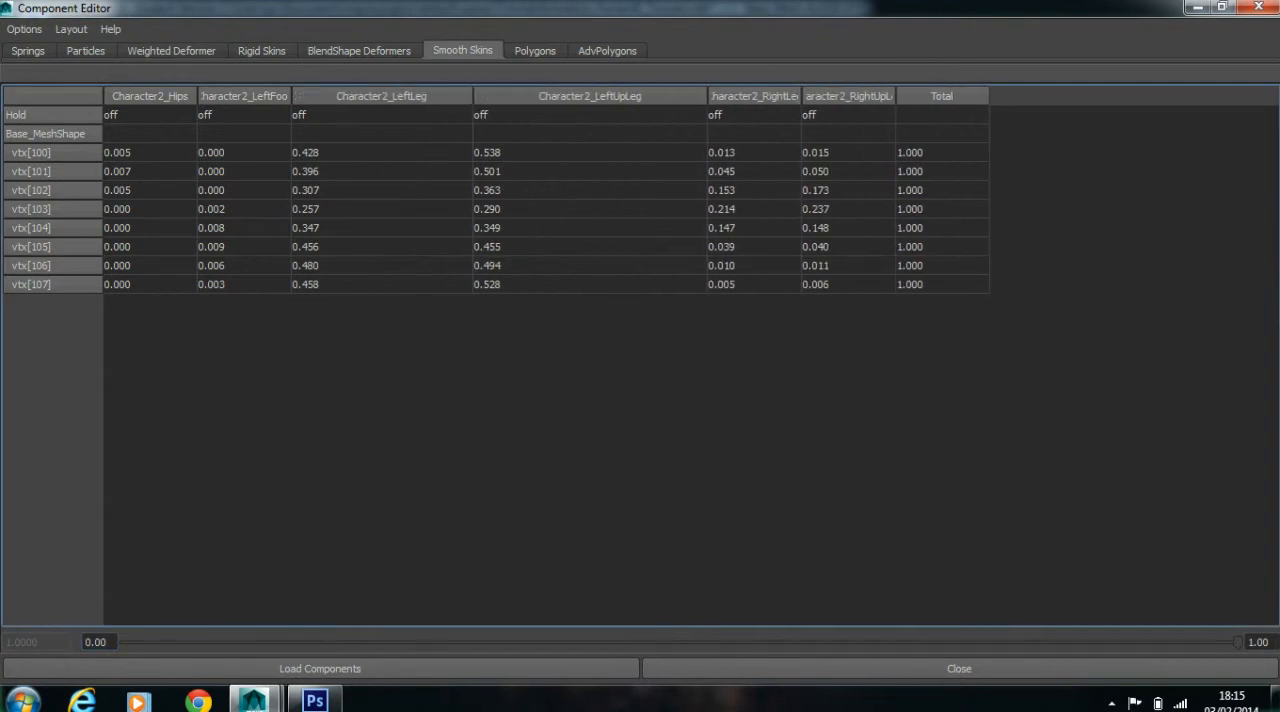
{"action": "left_click_drag", "start_coordinate": [380, 152], "coordinate": [590, 284]}
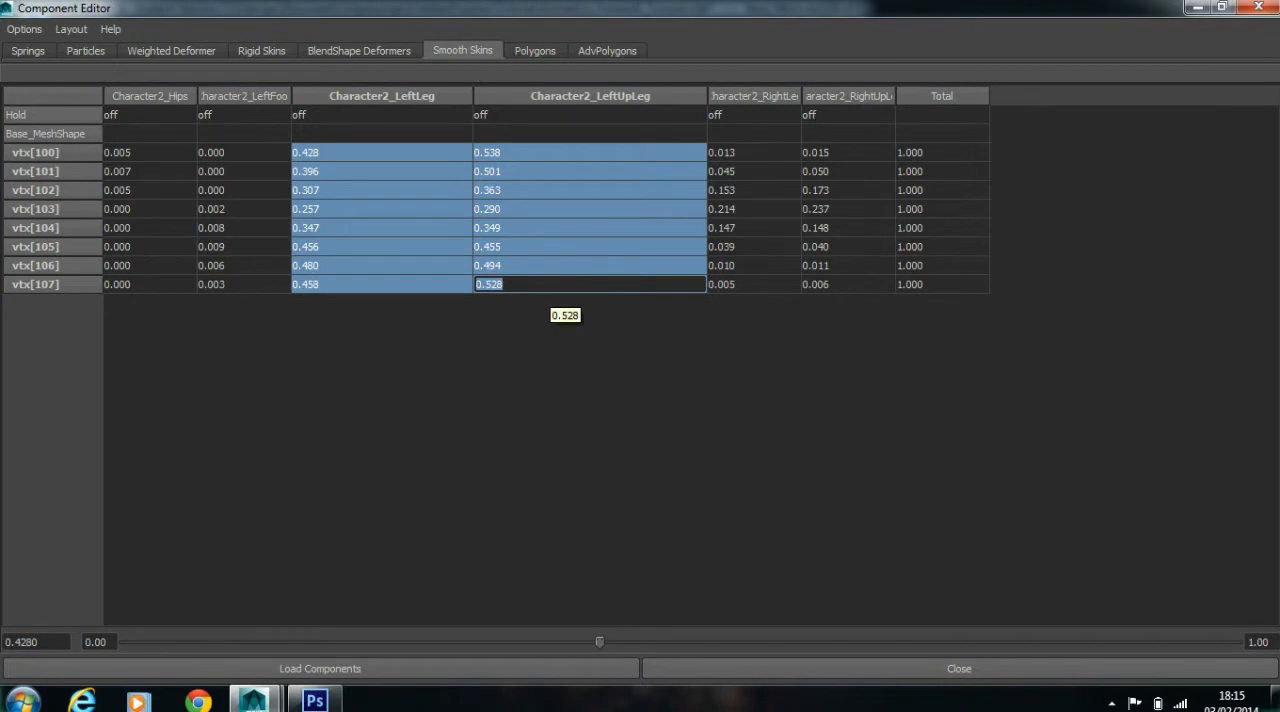
{"action": "left_click", "coordinate": [570, 380]}
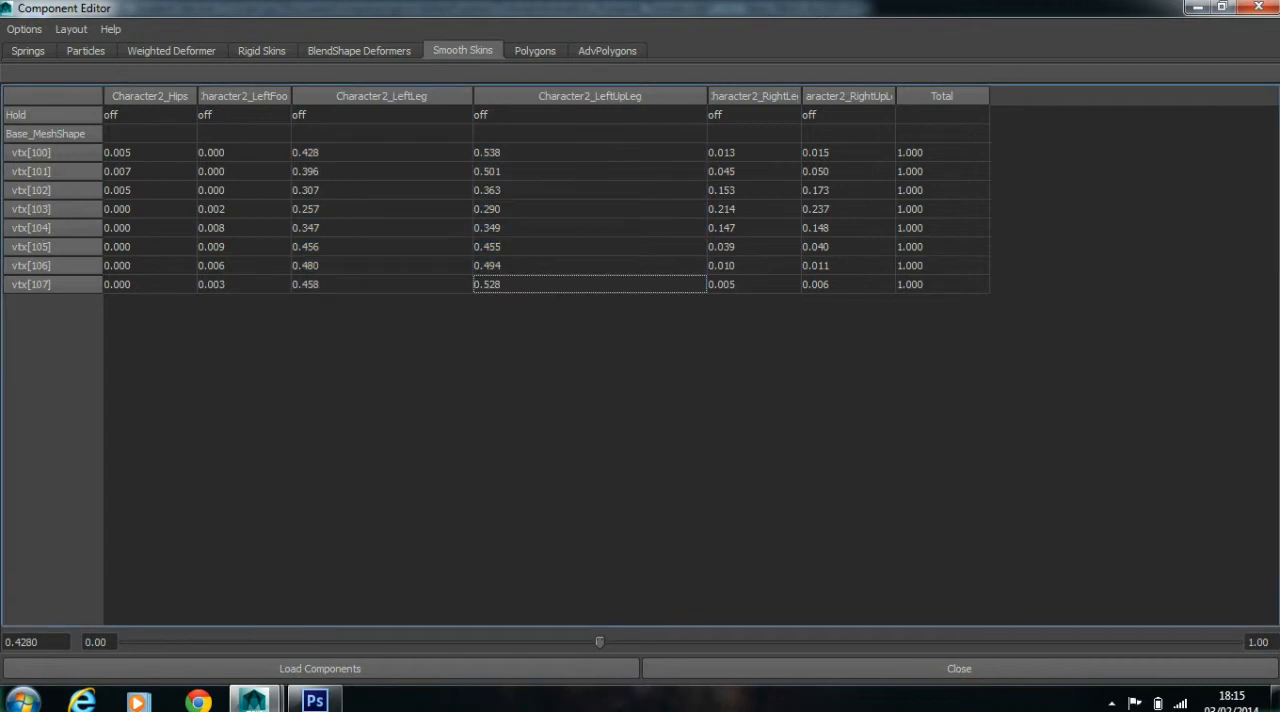
{"action": "left_click_drag", "start_coordinate": [600, 8], "coordinate": [874, 16]}
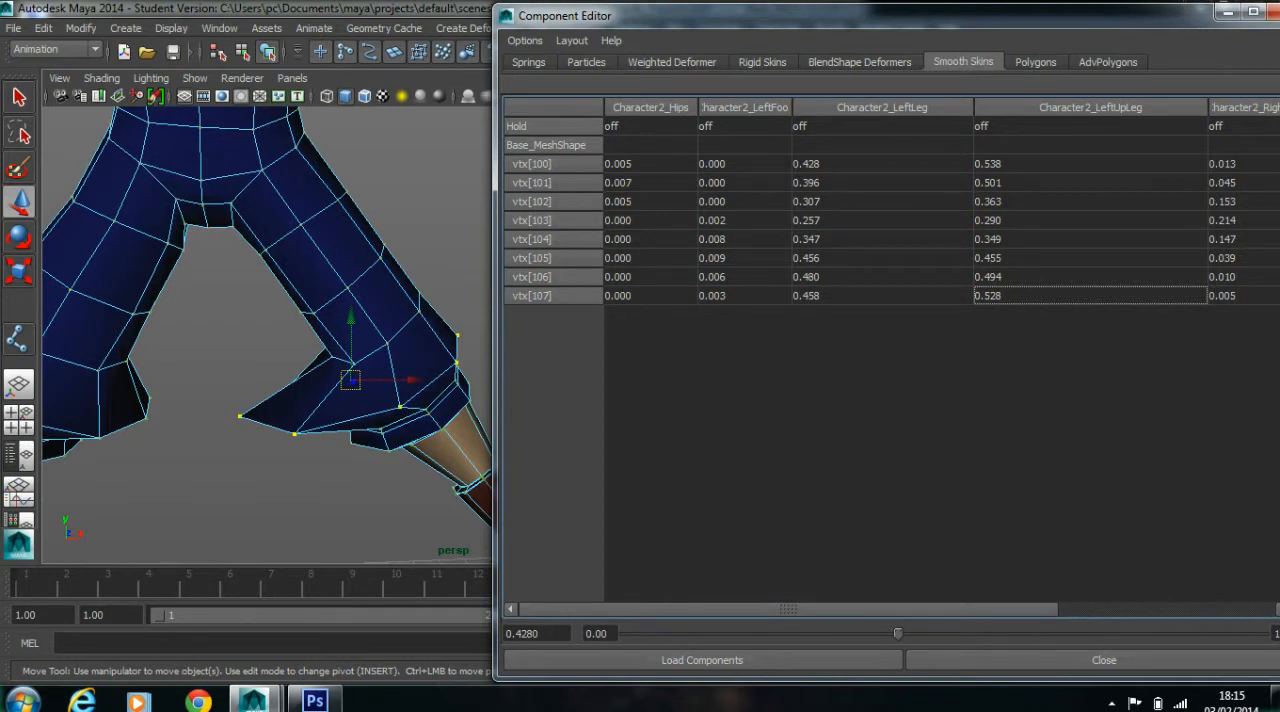
{"action": "left_click", "coordinate": [1253, 12]}
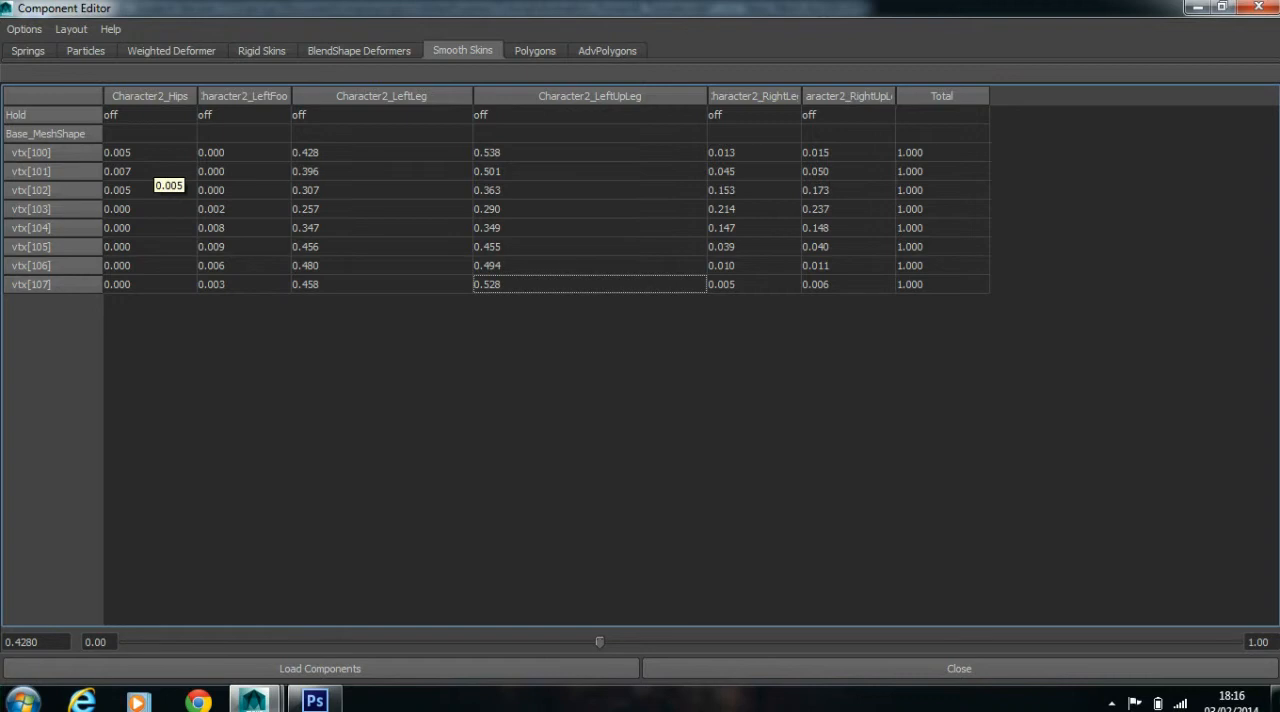
Set the Character2_Hips and Character2_LeftFoot weights of all the knee loop vertices to 0
{"action": "left_click_drag", "start_coordinate": [155, 8], "coordinate": [615, 24]}
{"action": "left_click_drag", "start_coordinate": [610, 170], "coordinate": [610, 283]}
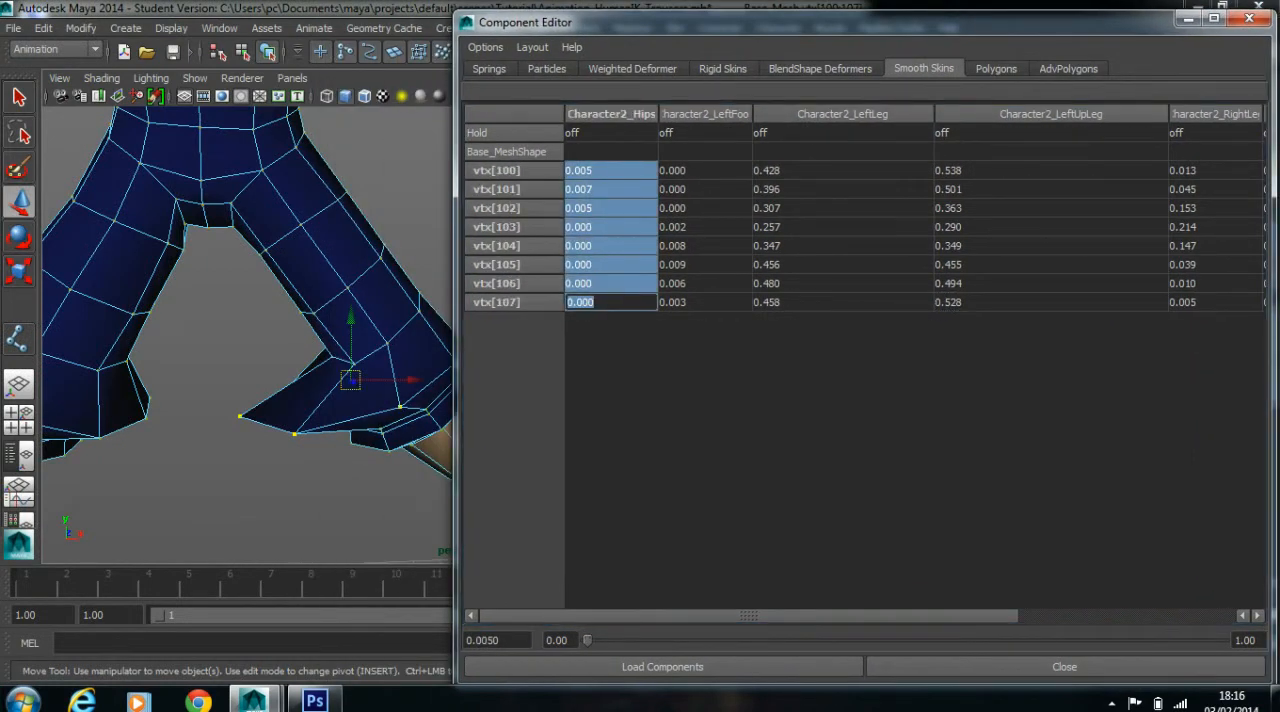
{"action": "type", "text": "0"}
{"action": "key", "text": "Return"}
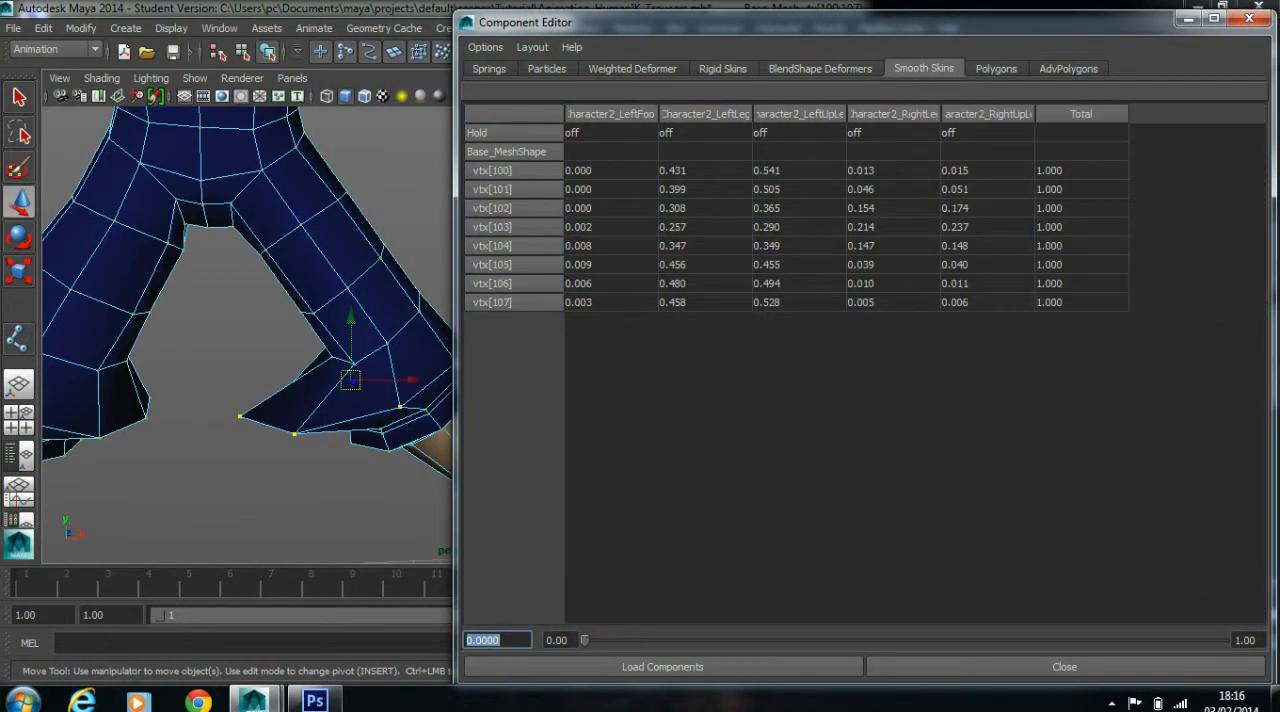
{"action": "left_click_drag", "start_coordinate": [610, 170], "coordinate": [610, 303]}
{"action": "type", "text": "0"}
{"action": "key", "text": "Return"}
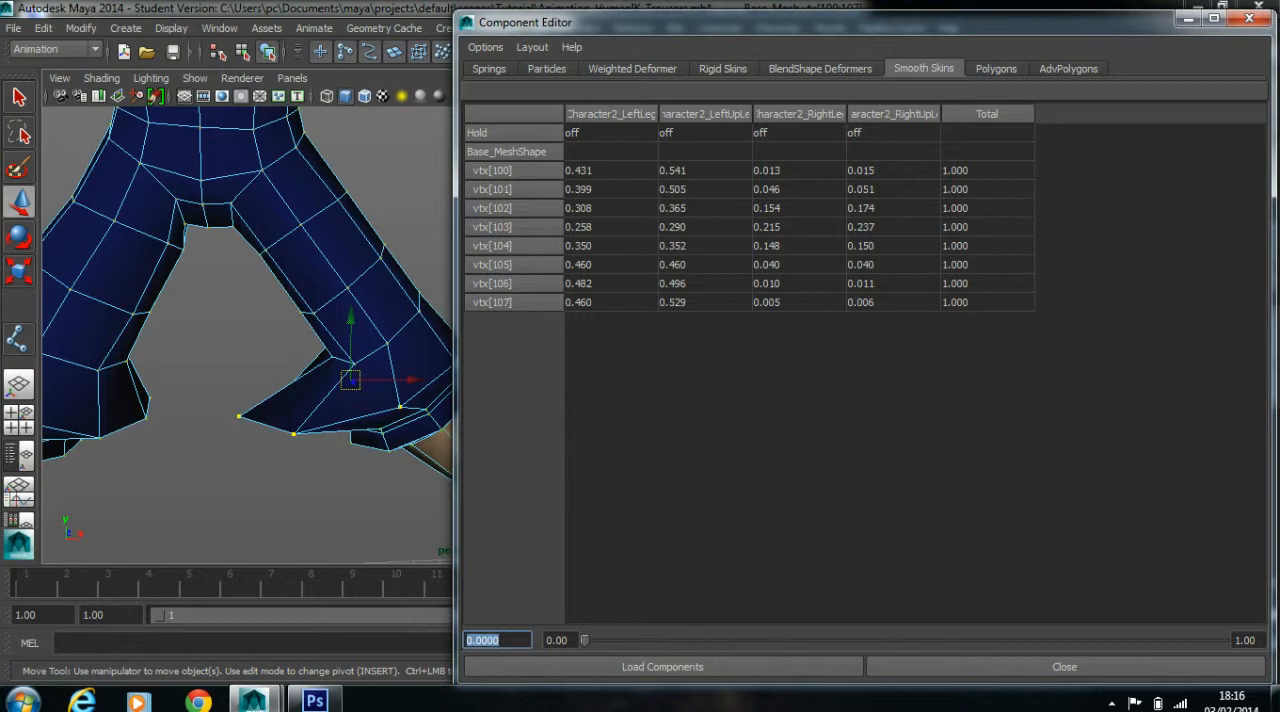
Set the right leg and right upper leg weights of all the knee loop vertices to 0
{"action": "left_click_drag", "start_coordinate": [800, 170], "coordinate": [893, 302]}
{"action": "type", "text": "0"}
{"action": "key", "text": "Return"}
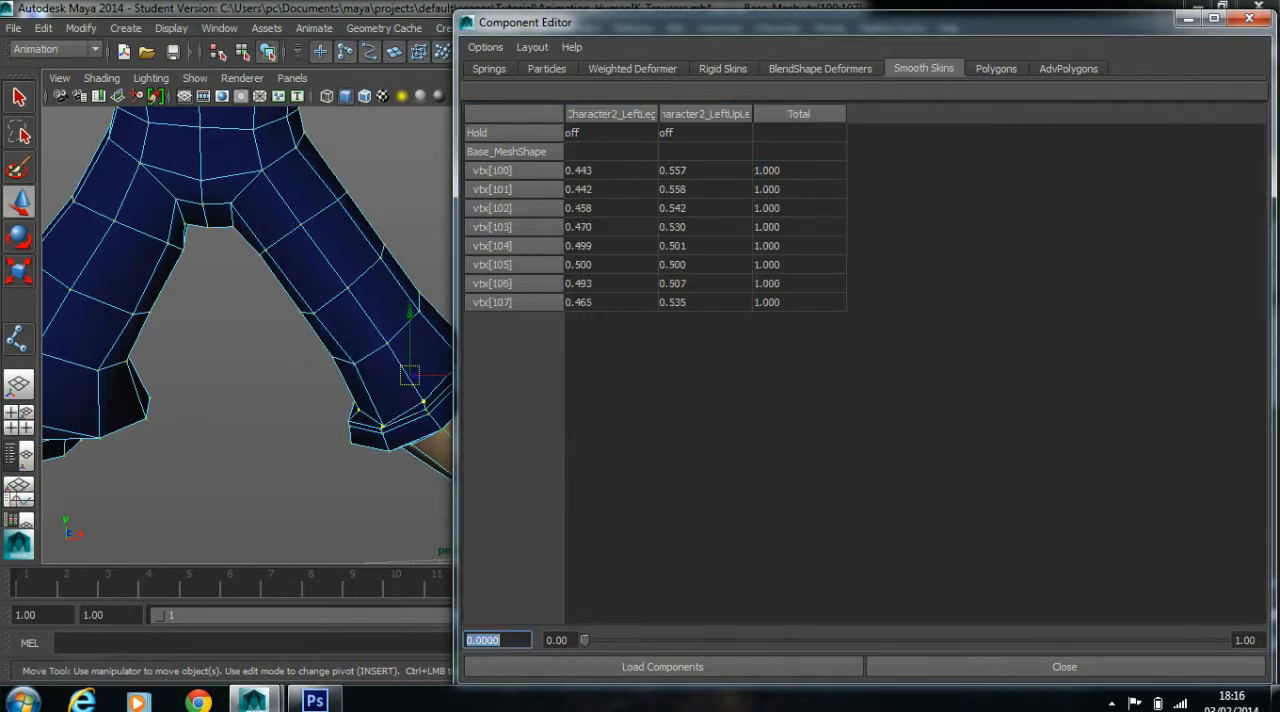
{"action": "scroll", "coordinate": [246, 335], "scroll_direction": "down", "scroll_amount": 2}
{"action": "left_click_drag", "start_coordinate": [246, 335], "coordinate": [264, 354], "text": "alt"}
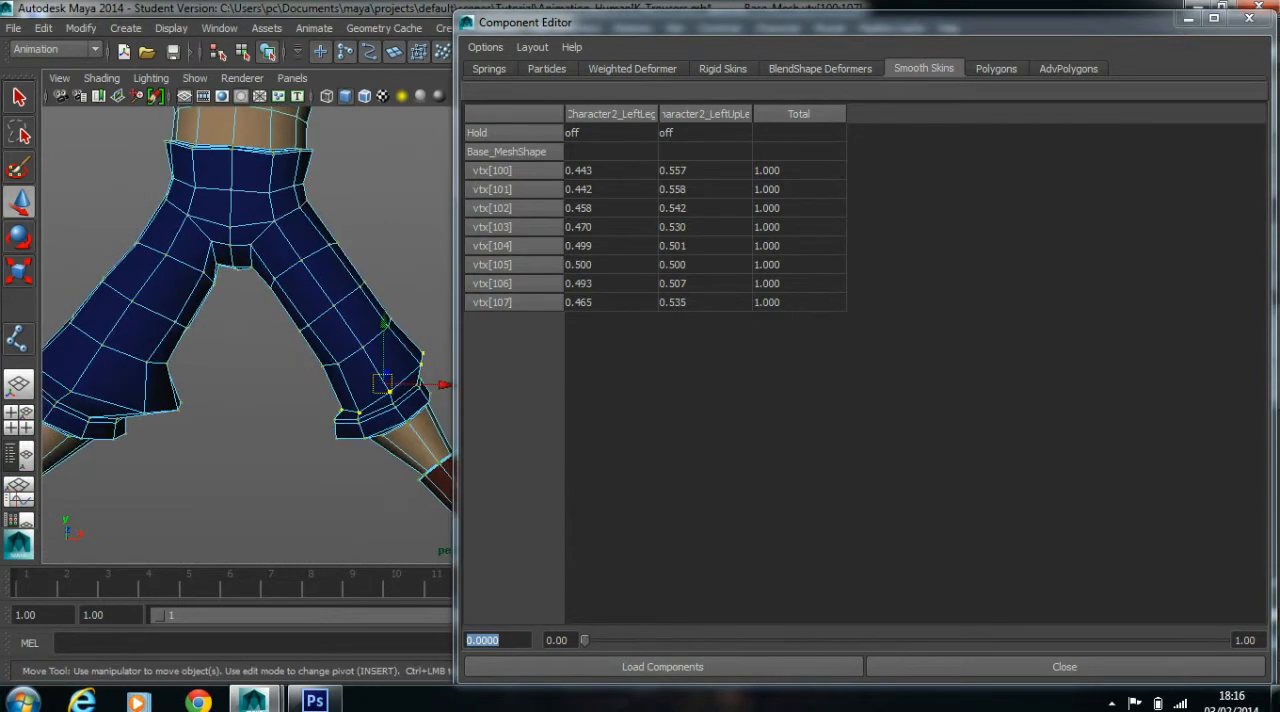
Set the Character2_LeftUpLeg weight of all the knee loop vertices to 0.5 and inspect the knee's shape
{"action": "left_click_drag", "start_coordinate": [611, 170], "coordinate": [705, 302]}
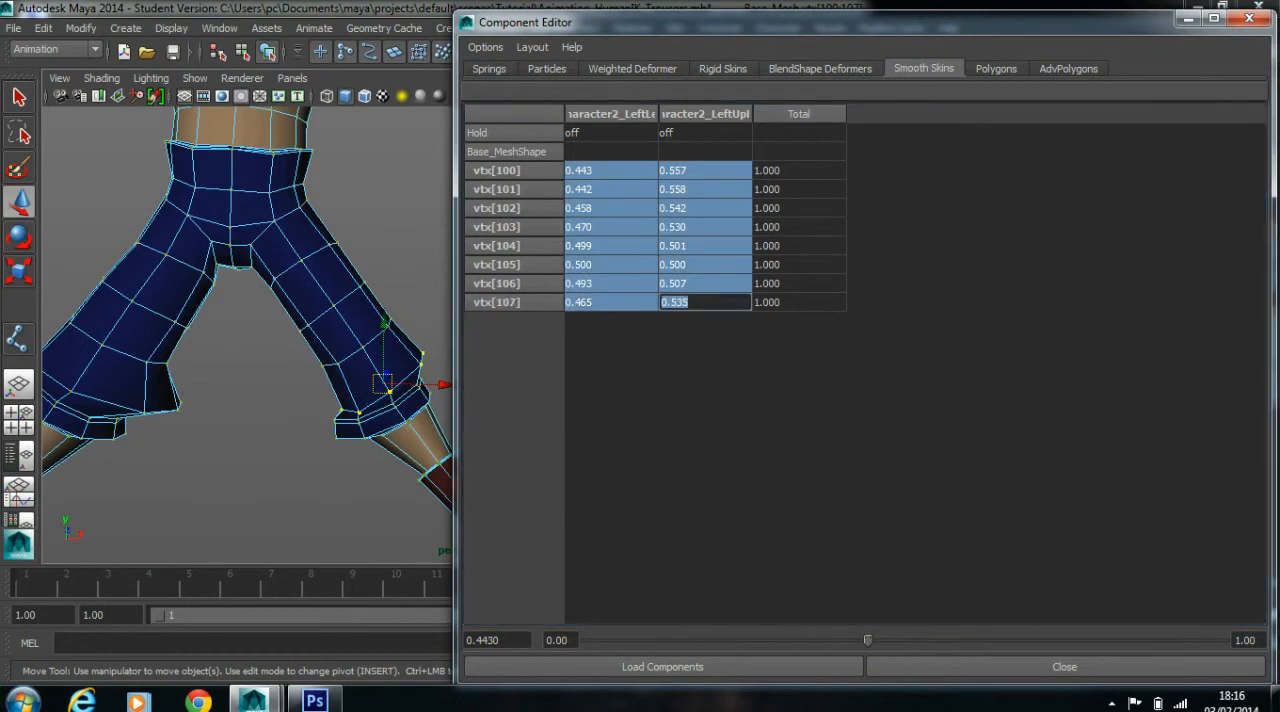
{"action": "left_click", "coordinate": [720, 400]}
{"action": "left_click_drag", "start_coordinate": [705, 170], "coordinate": [705, 302]}
{"action": "type", "text": ".5"}
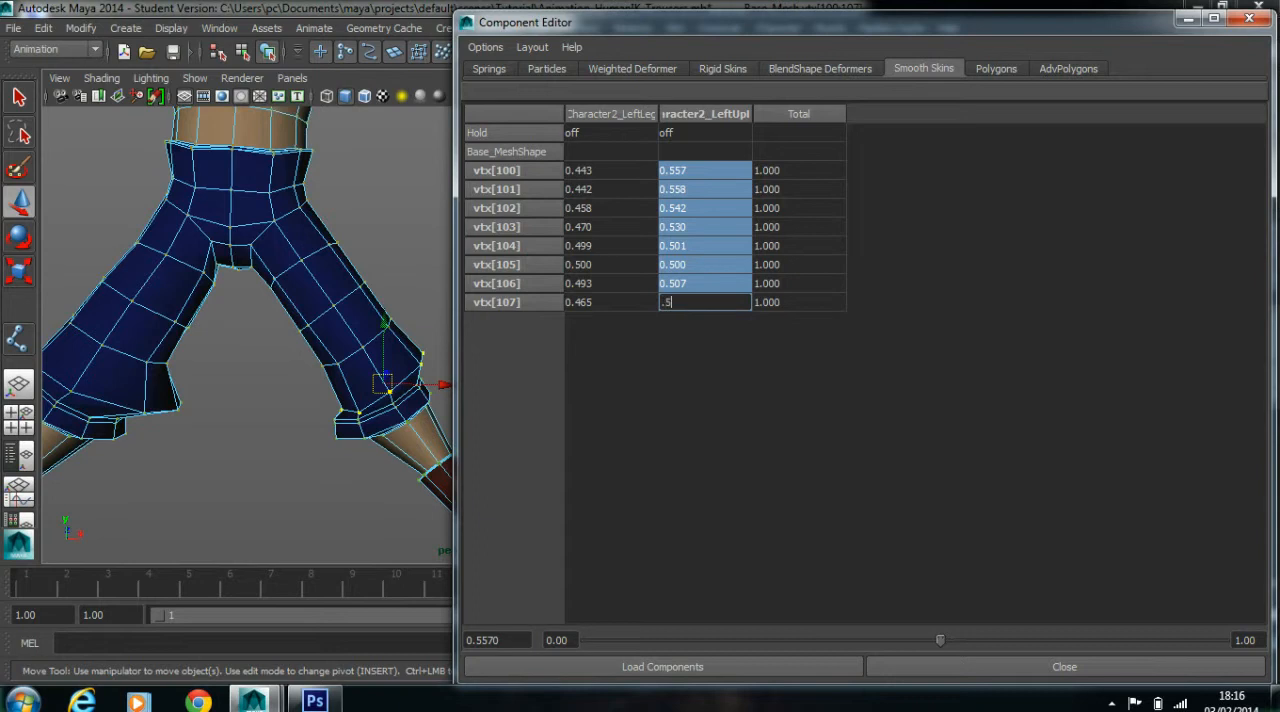
{"action": "key", "text": "Return"}
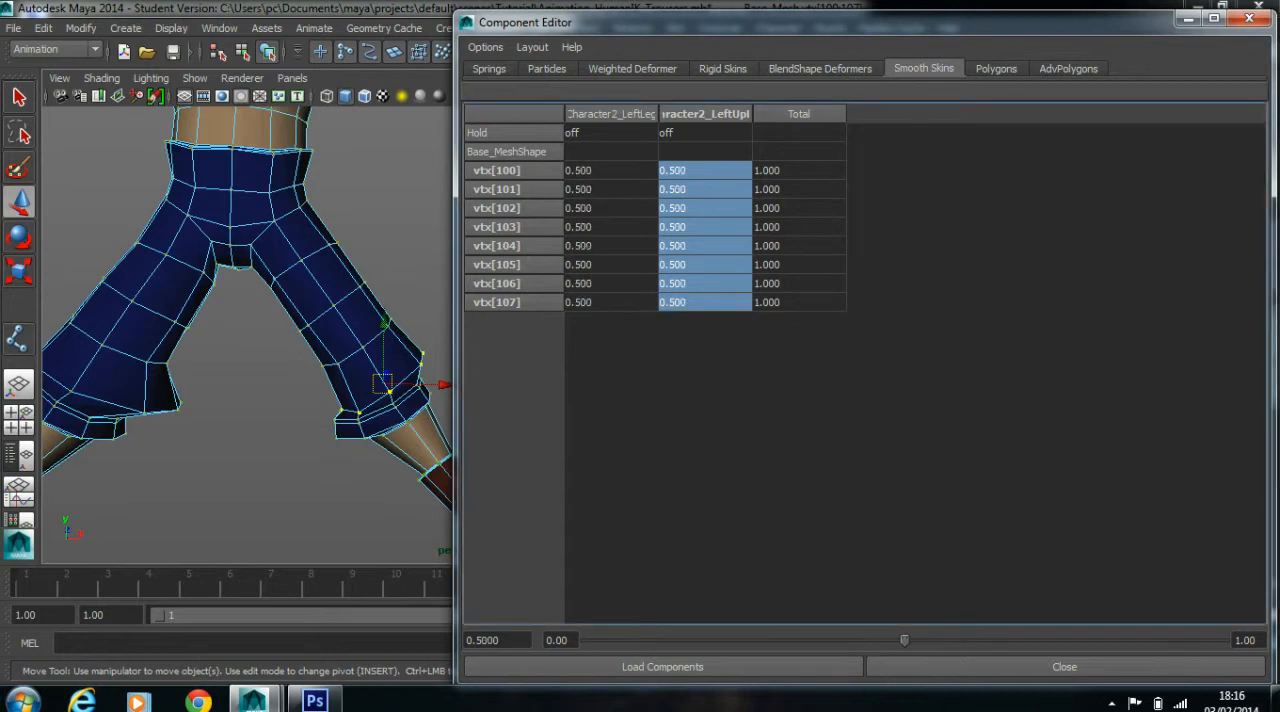
{"action": "left_click_drag", "start_coordinate": [270, 340], "coordinate": [330, 350], "text": "alt"}
{"action": "right_click_drag", "start_coordinate": [260, 350], "coordinate": [350, 350], "text": "alt"}
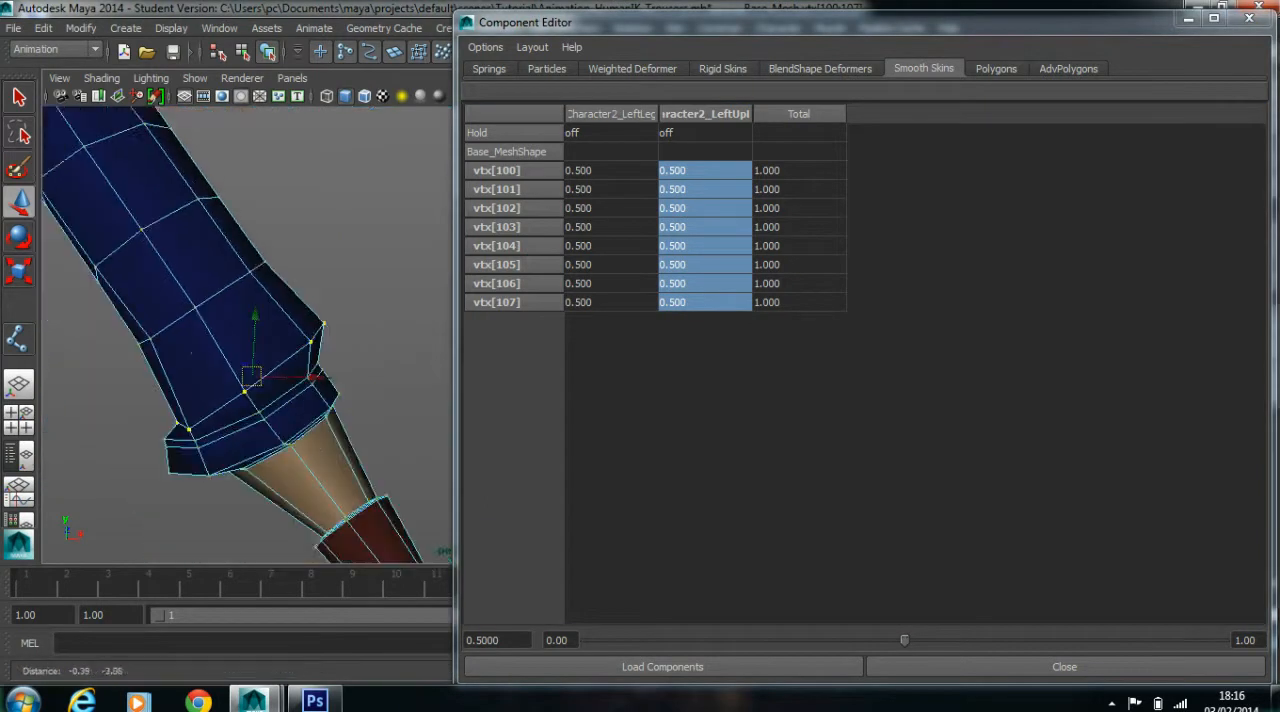
{"action": "left_click_drag", "start_coordinate": [270, 350], "coordinate": [296, 344], "text": "alt"}
Clear the vertex selection and select the upper edge loop of the left trouser cuff, checking its position against the joints in wireframe
{"action": "left_click", "coordinate": [400, 200]}
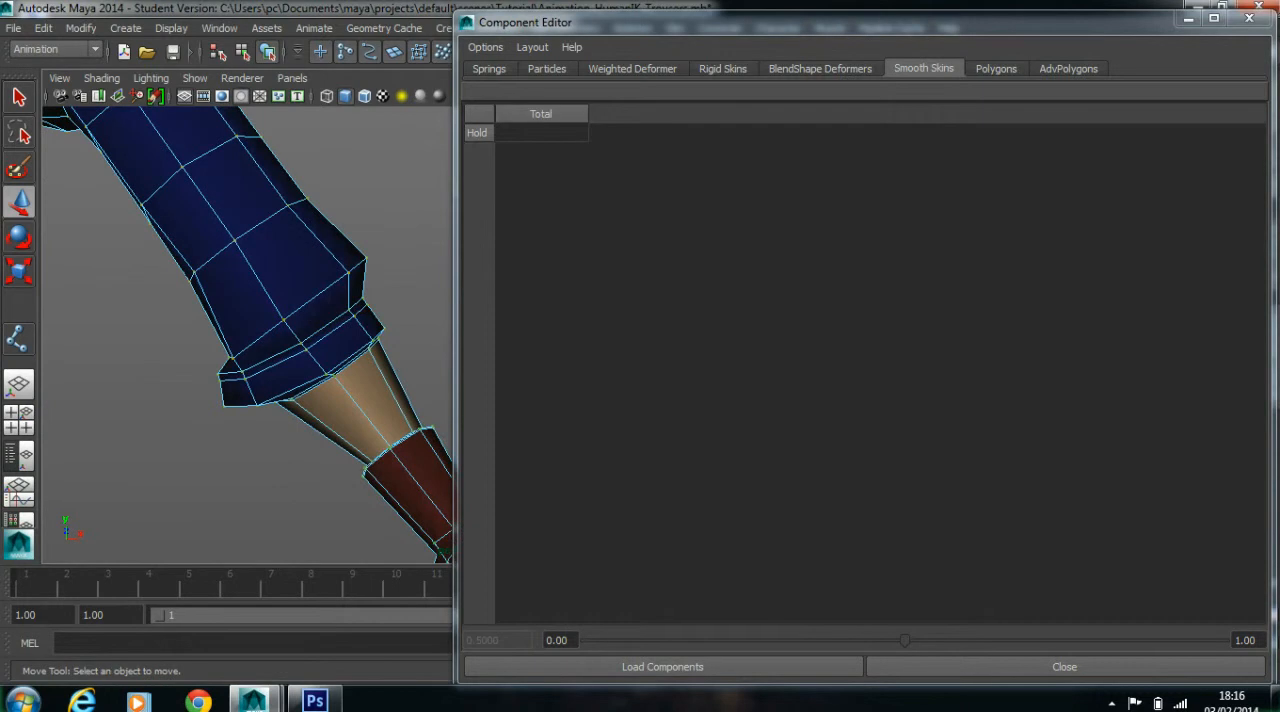
{"action": "left_click_drag", "start_coordinate": [640, 22], "coordinate": [951, 30]}
{"action": "double_click", "coordinate": [312, 336]}
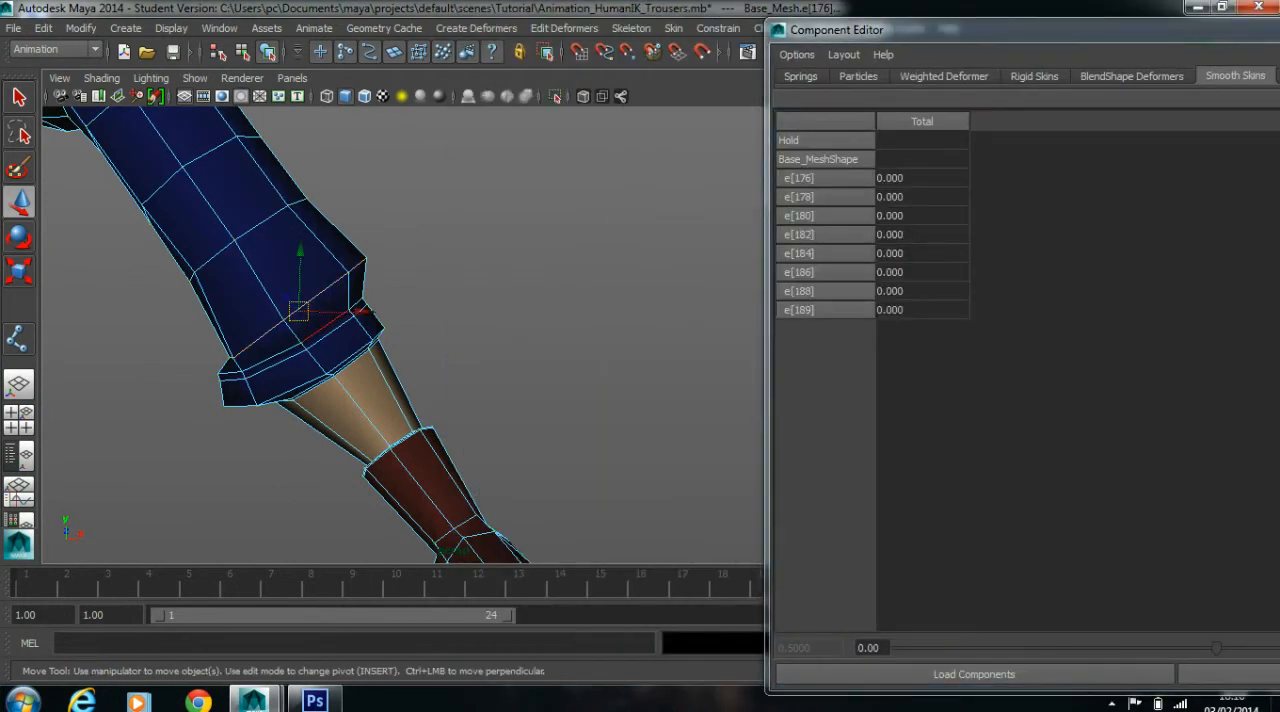
{"action": "mouse_move", "coordinate": [312, 336]}
{"action": "left_mouse_down", "text": "alt"}
{"action": "mouse_move", "coordinate": [245, 338]}
{"action": "mouse_move", "coordinate": [272, 330]}
{"action": "left_mouse_up", "text": "alt"}
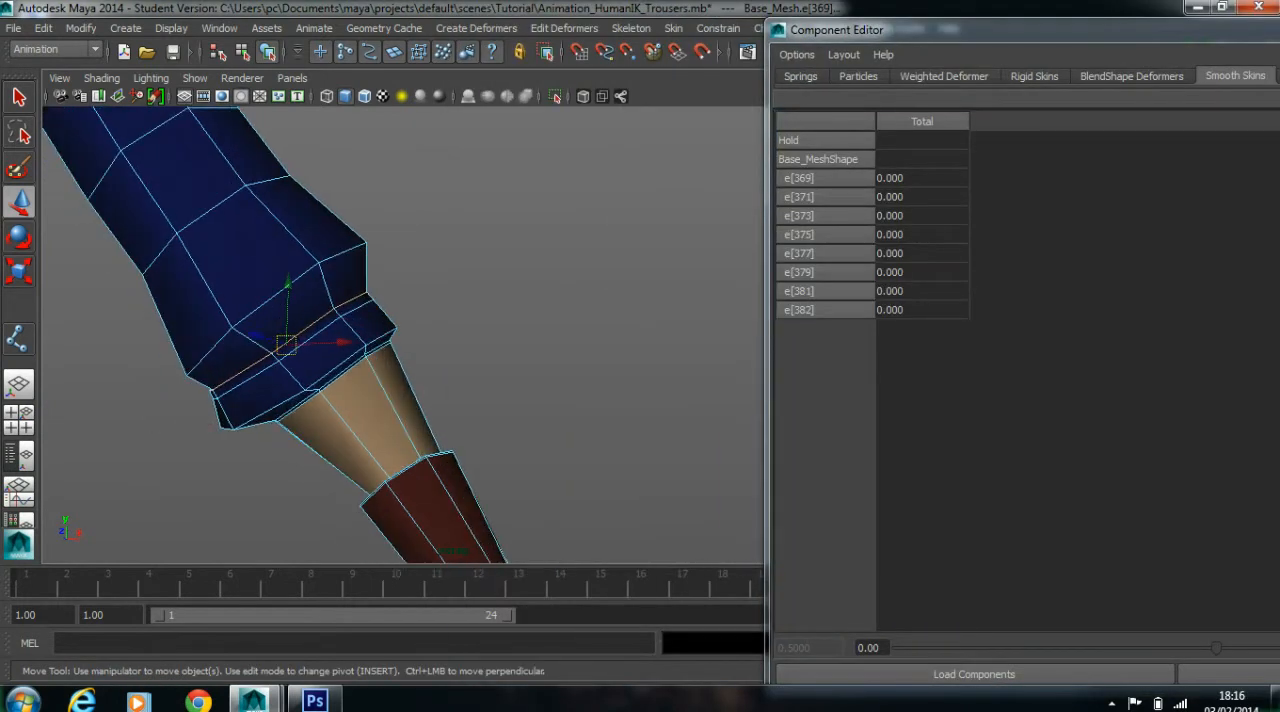
{"action": "key", "text": "4"}
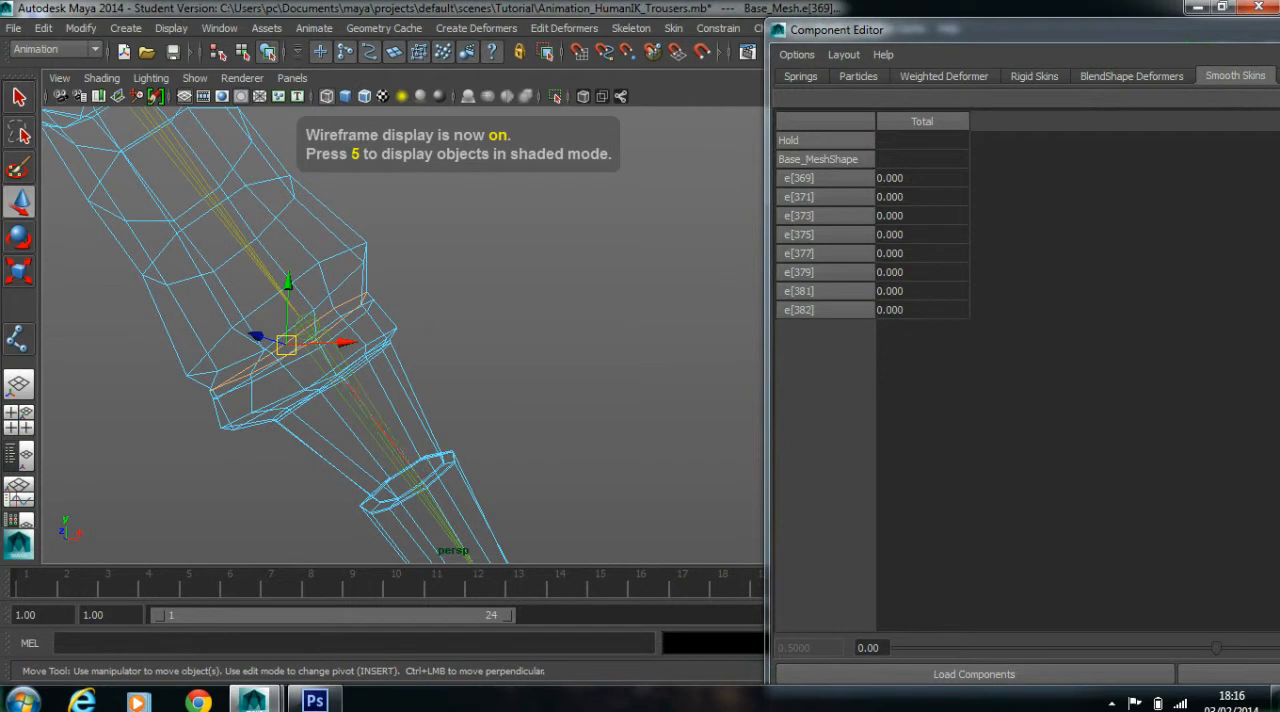
{"action": "key", "text": "5"}
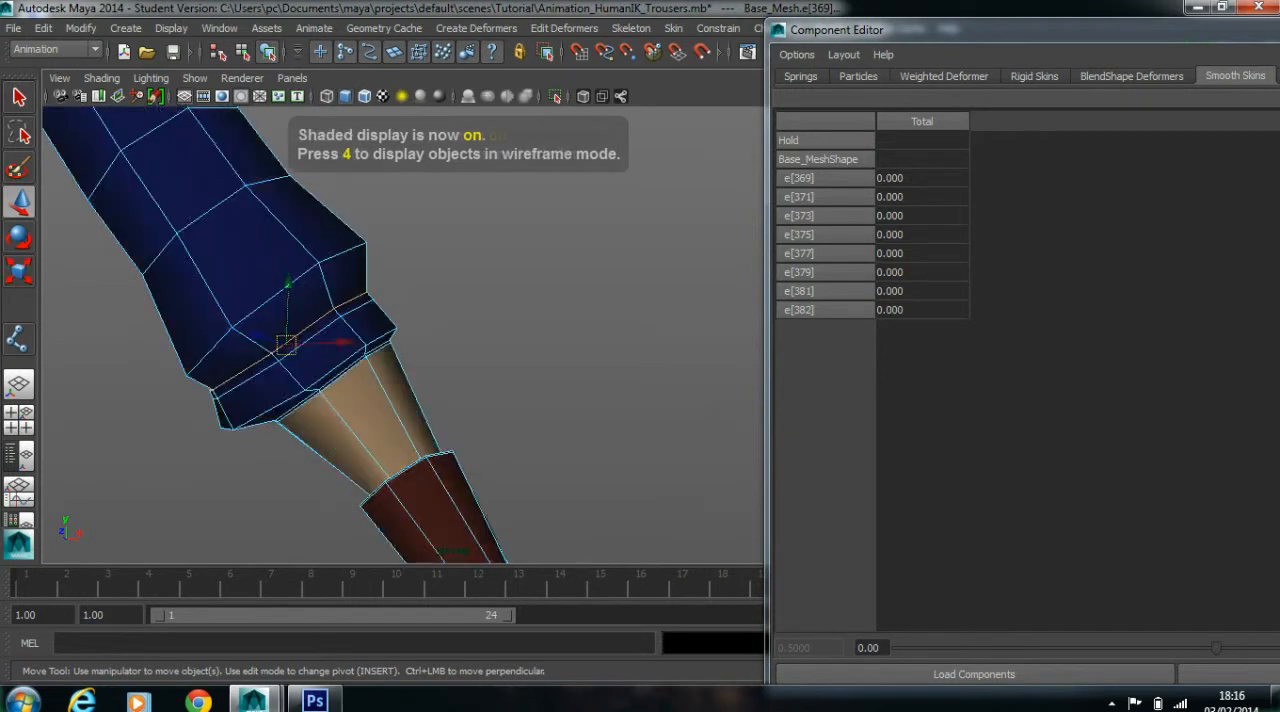
{"action": "scroll", "coordinate": [275, 340], "scroll_direction": "up", "scroll_amount": 2}
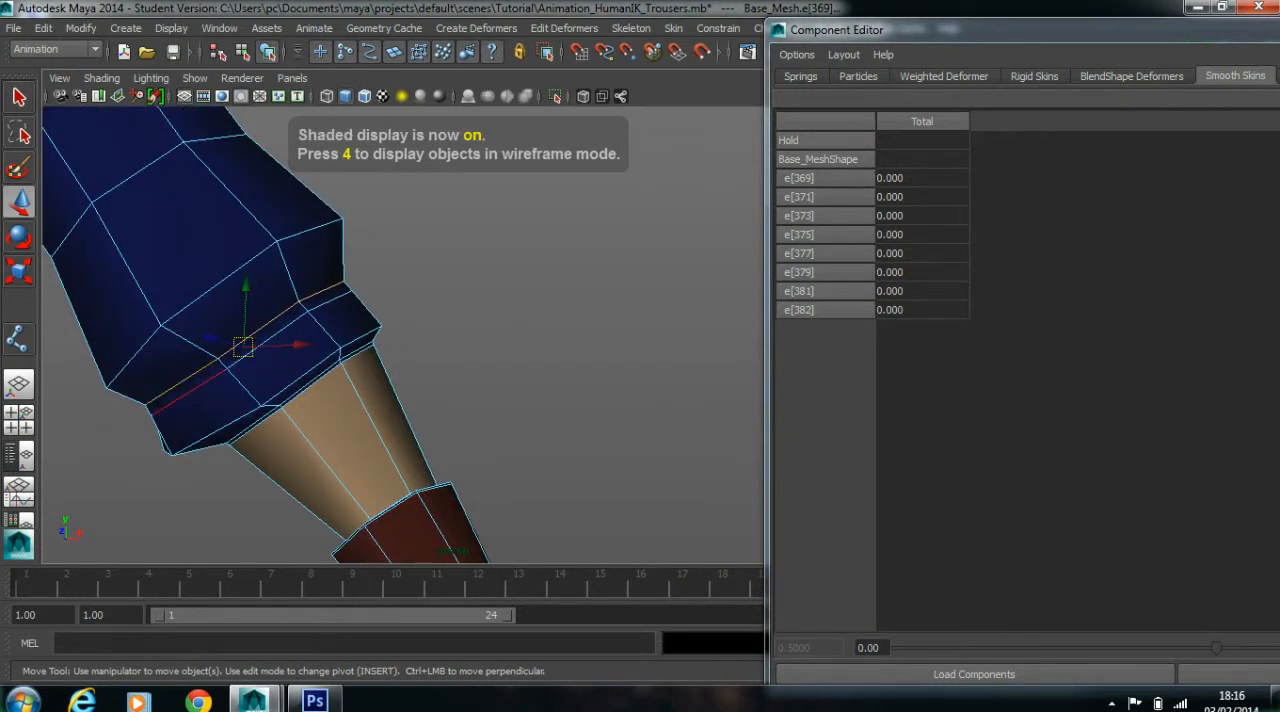
Add the remaining edge loops around the left trouser cuff and its hem to the selection
{"action": "double_click", "coordinate": [190, 391], "text": "shift"}
{"action": "left_click_drag", "start_coordinate": [190, 391], "coordinate": [180, 350], "text": "alt"}
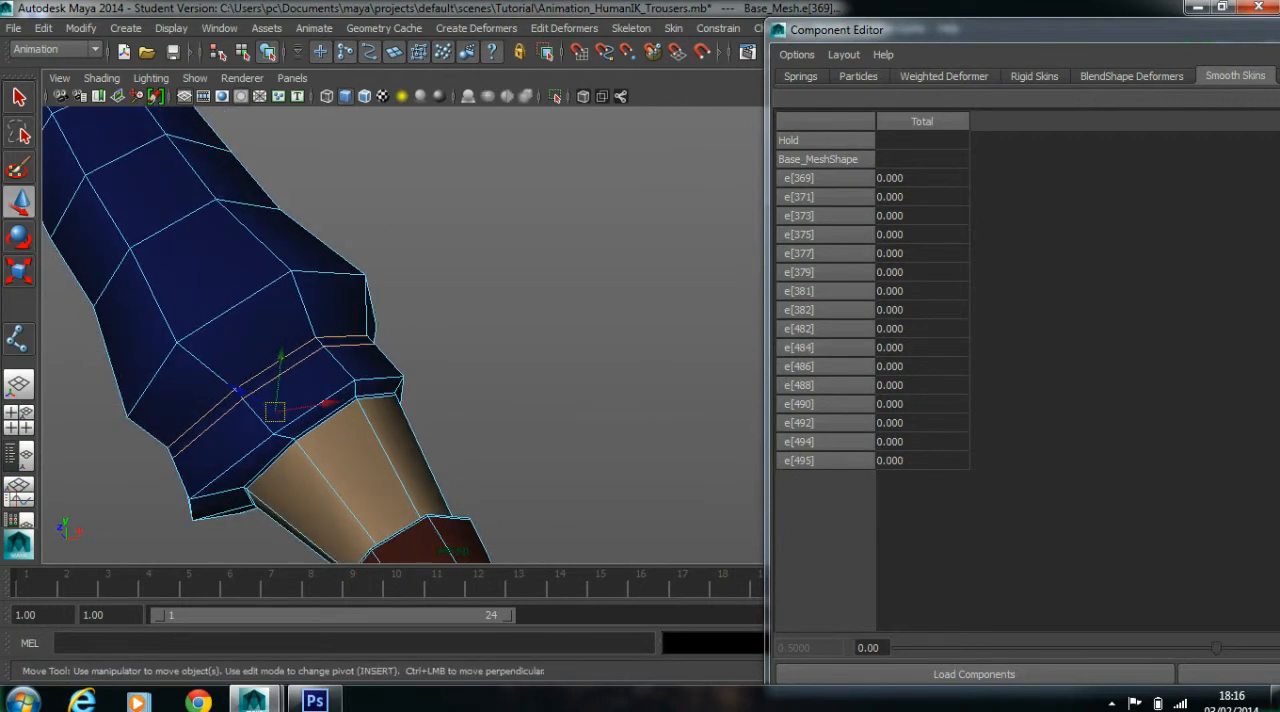
{"action": "double_click", "coordinate": [232, 467], "text": "shift"}
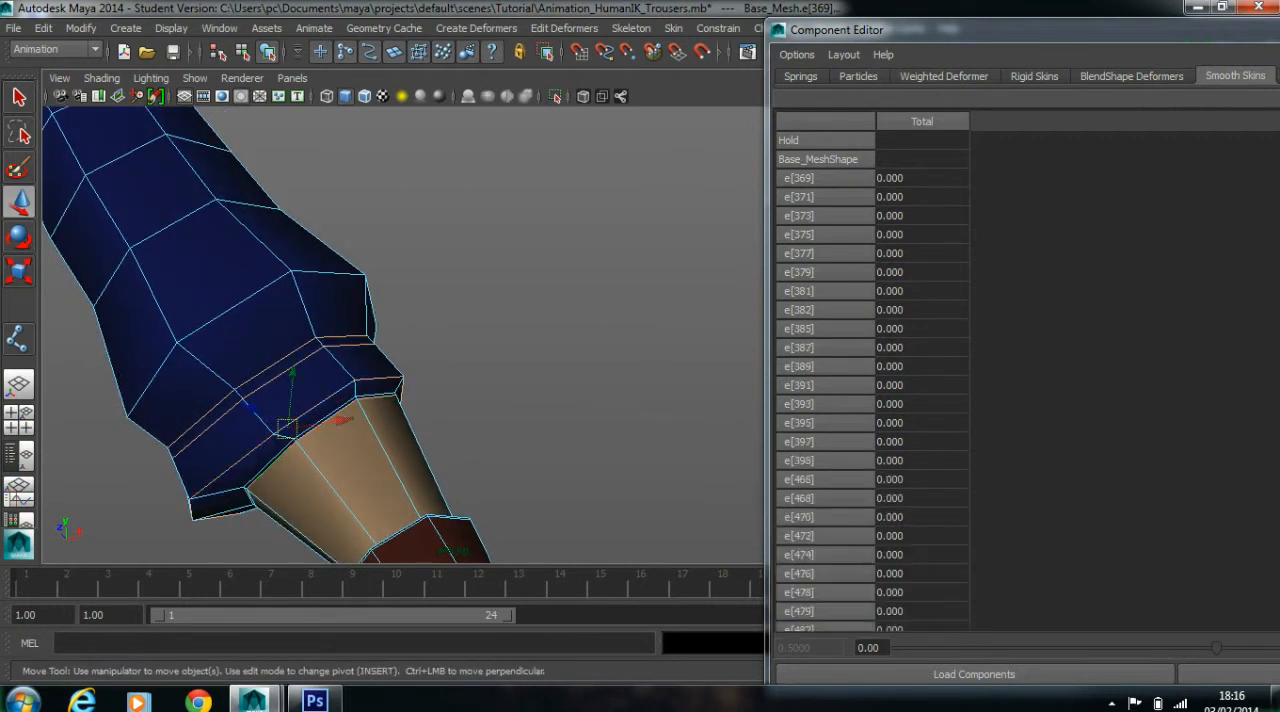
{"action": "left_click_drag", "start_coordinate": [232, 467], "coordinate": [205, 478], "text": "alt"}
{"action": "scroll", "coordinate": [205, 478], "scroll_direction": "up", "scroll_amount": 4}
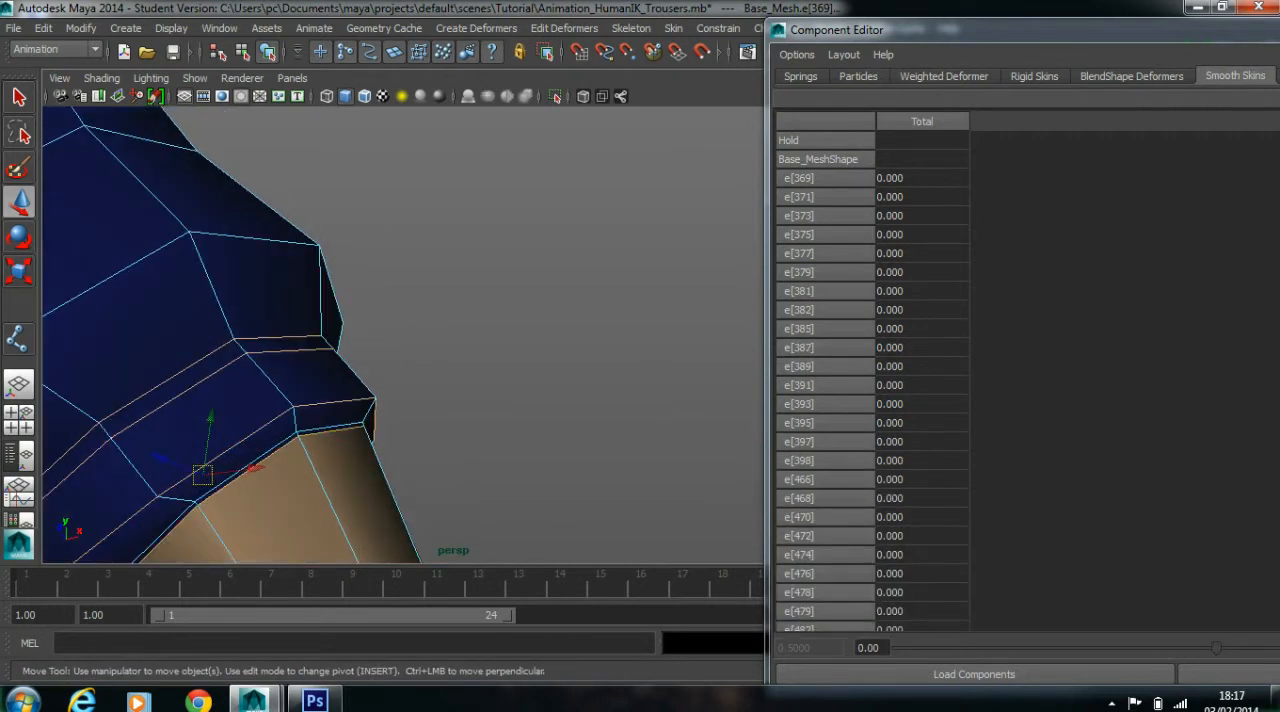
{"action": "double_click", "coordinate": [330, 427], "text": "shift"}
{"action": "scroll", "coordinate": [330, 427], "scroll_direction": "down", "scroll_amount": 5}
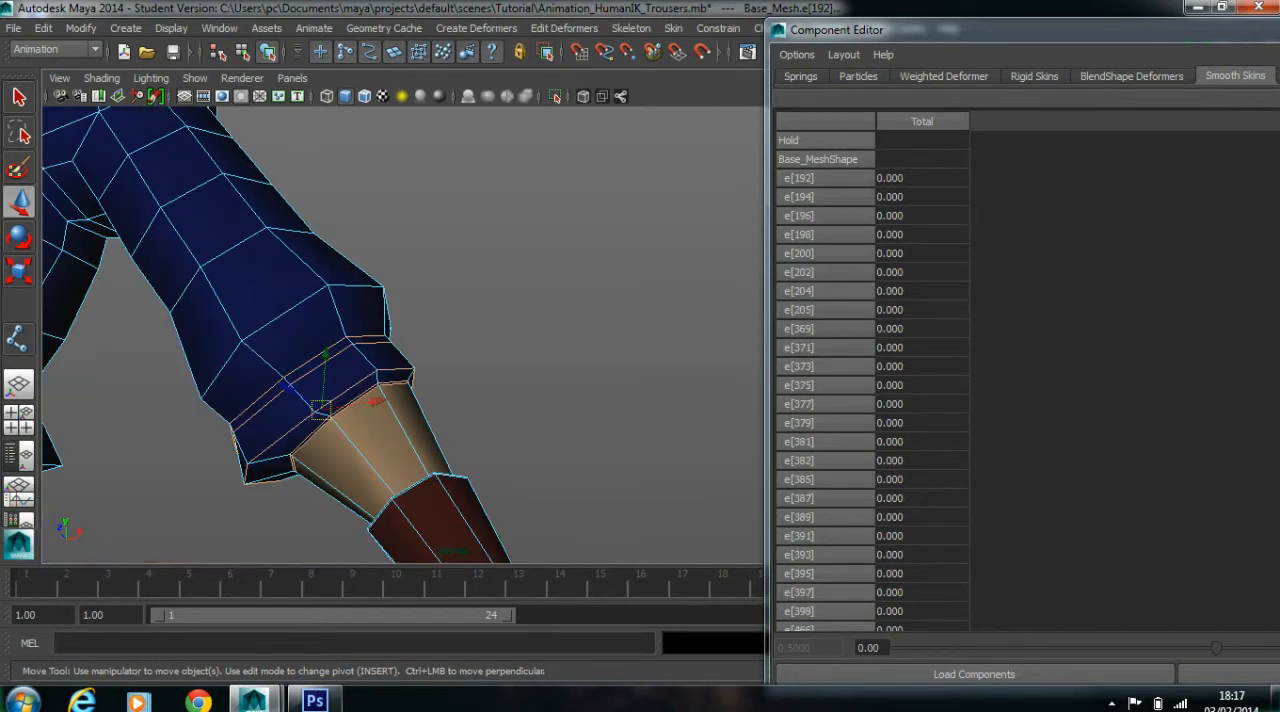
{"action": "scroll", "coordinate": [330, 427], "scroll_direction": "down", "scroll_amount": 3}
{"action": "left_click_drag", "start_coordinate": [330, 427], "coordinate": [384, 423], "text": "alt"}
{"action": "middle_click_drag", "start_coordinate": [384, 423], "coordinate": [422, 426], "text": "alt"}
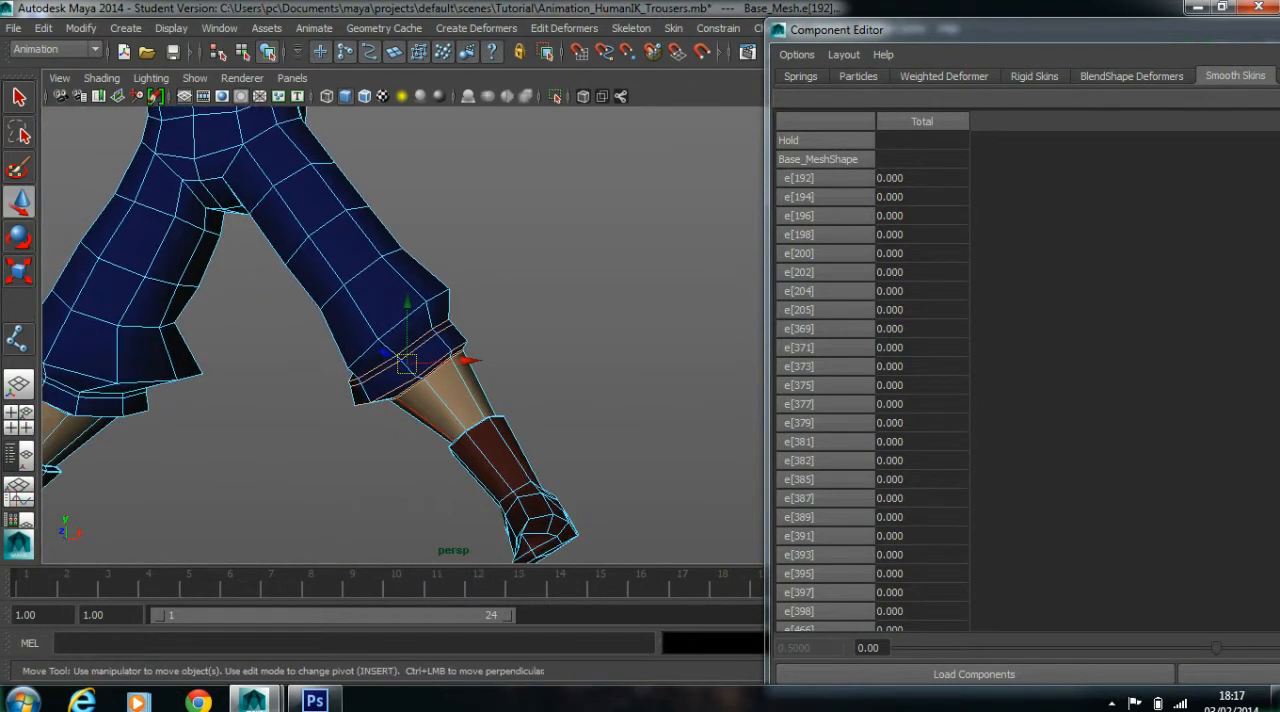
Convert the selected cuff edge loops to vertices and arrange the Component Editor to show their weights beside the model
{"action": "right_click", "coordinate": [369, 392], "text": "ctrl"}
{"action": "left_click", "coordinate": [282, 392]}
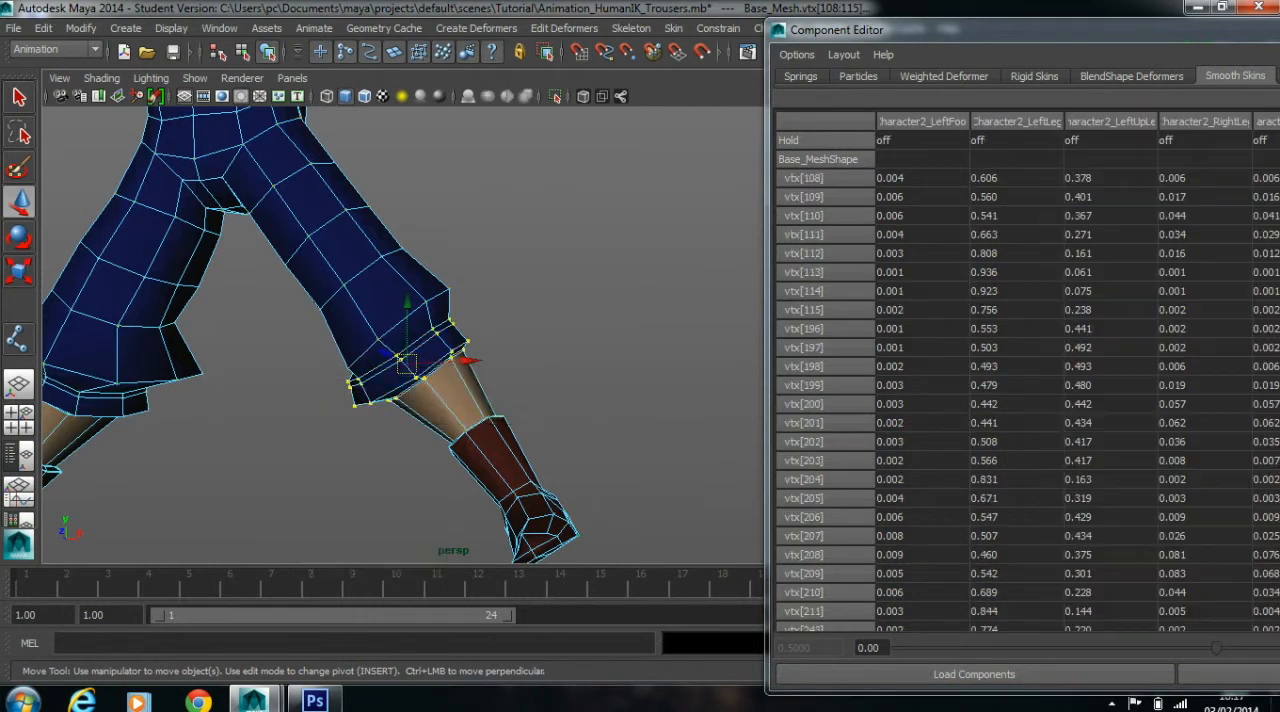
{"action": "left_click_drag", "start_coordinate": [960, 30], "coordinate": [556, 0]}
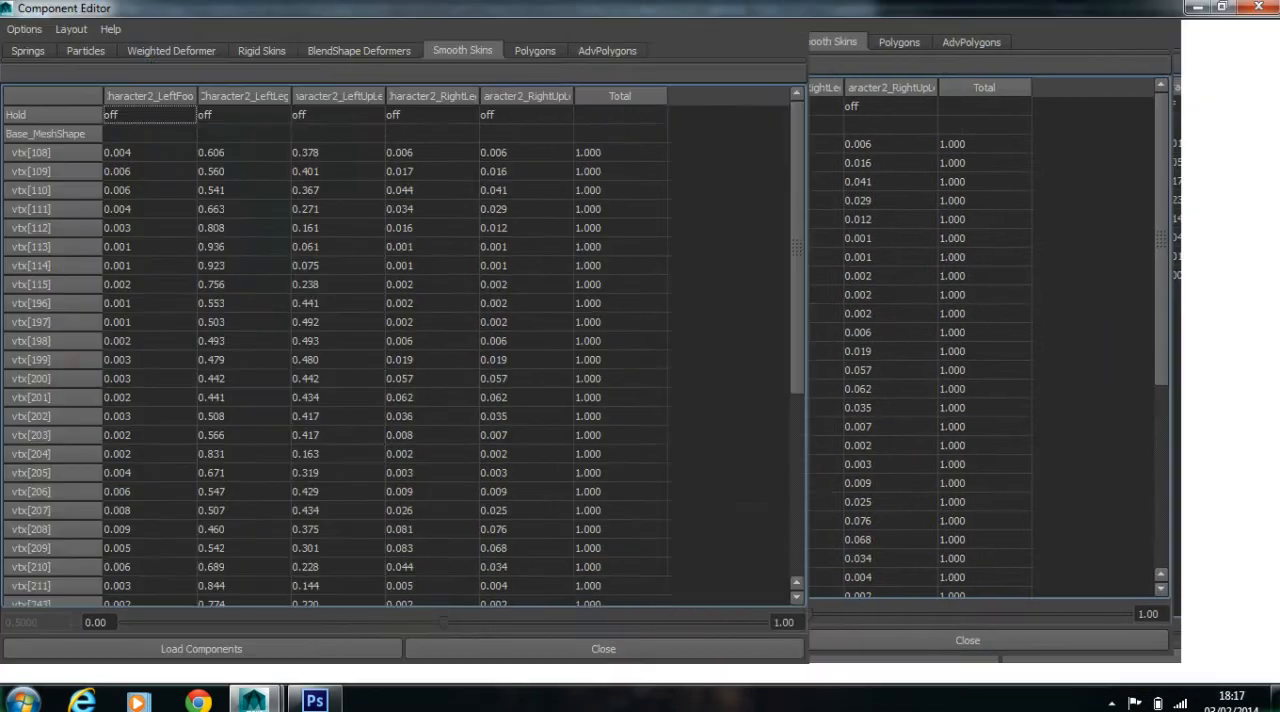
{"action": "left_click", "coordinate": [1222, 7]}
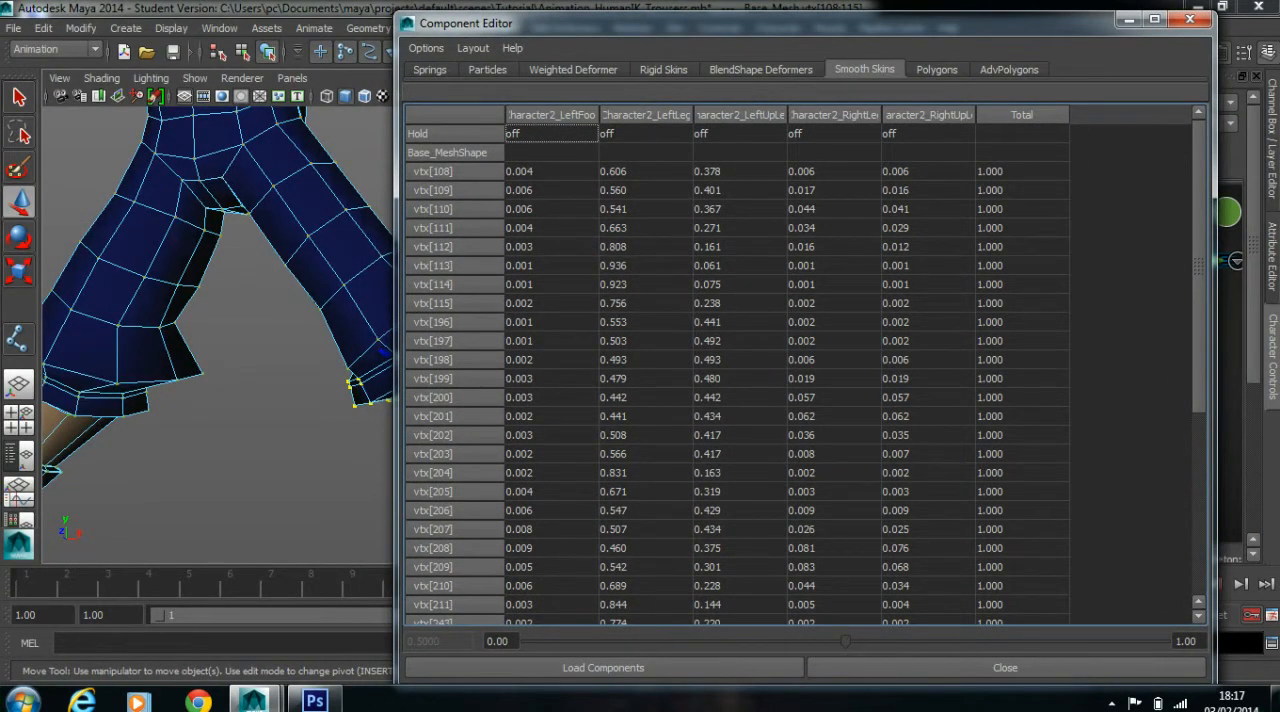
Set the Character2_LeftLeg weight of all the left cuff vertices to 1 and close the Component Editor
{"action": "left_click_drag", "start_coordinate": [694, 115], "coordinate": [768, 115]}
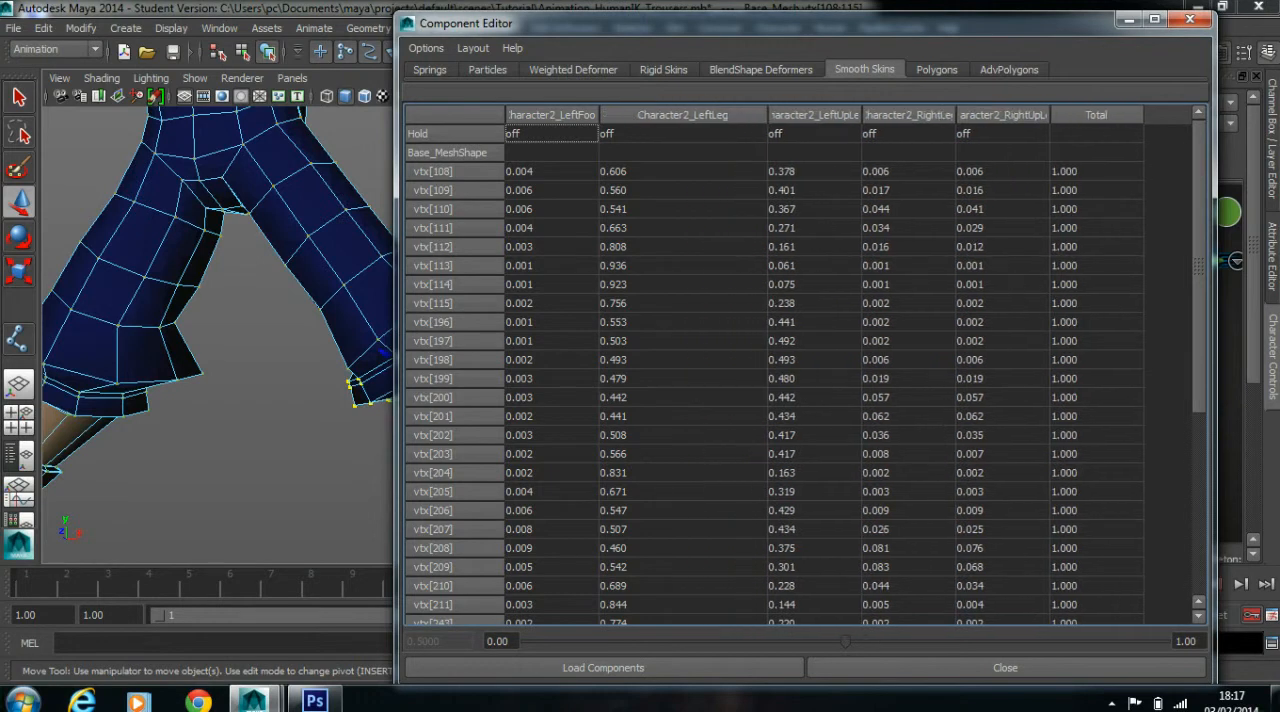
{"action": "left_click", "coordinate": [683, 172]}
{"action": "scroll", "coordinate": [683, 365], "scroll_direction": "down", "scroll_amount": 6}
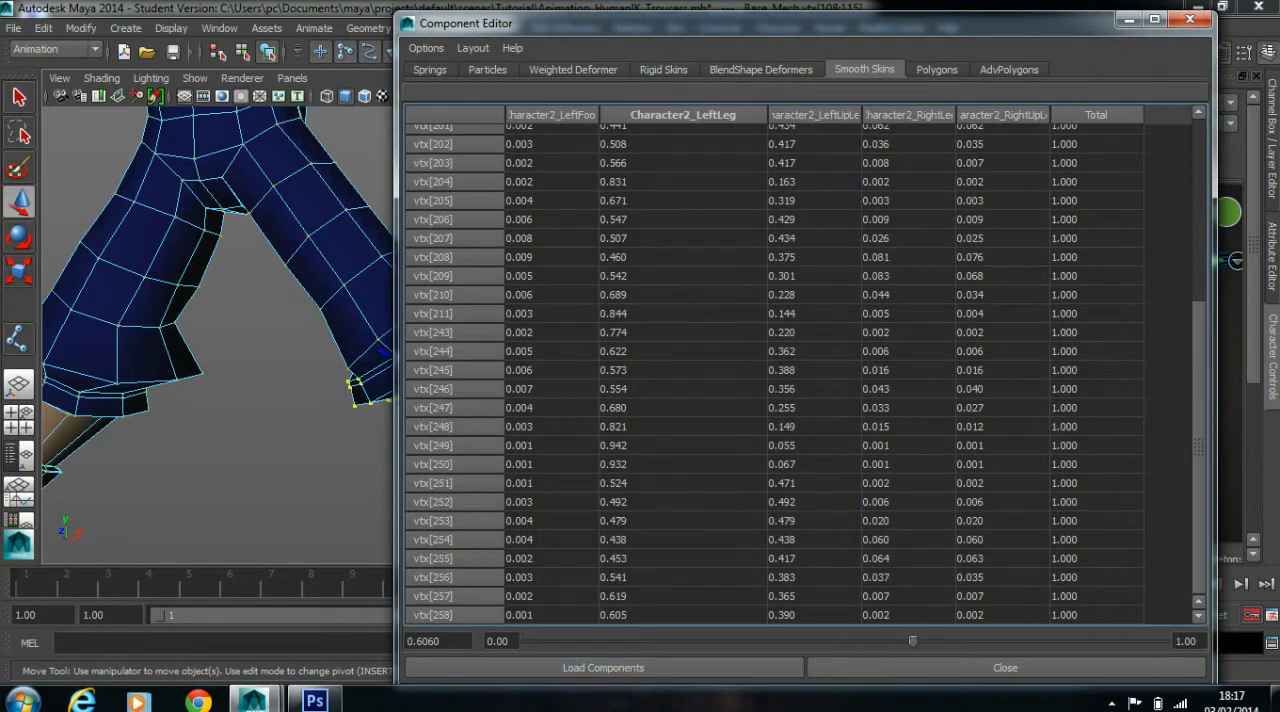
{"action": "left_click", "coordinate": [683, 615], "text": "shift"}
{"action": "type", "text": "1"}
{"action": "key", "text": "Return"}
{"action": "left_click_drag", "start_coordinate": [720, 22], "coordinate": [666, 127]}
{"action": "left_click", "coordinate": [1136, 124]}
Select the hips joint and return the character's skeleton to its bind pose
{"action": "scroll", "coordinate": [458, 335], "scroll_direction": "down", "scroll_amount": 5}
{"action": "left_click", "coordinate": [585, 300]}
{"action": "left_click_drag", "start_coordinate": [585, 300], "coordinate": [636, 312], "text": "alt"}
{"action": "middle_click_drag", "start_coordinate": [560, 300], "coordinate": [695, 395], "text": "alt"}
{"action": "scroll", "coordinate": [560, 335], "scroll_direction": "up", "scroll_amount": 3}
{"action": "middle_click_drag", "start_coordinate": [560, 335], "coordinate": [503, 266], "text": "alt"}
{"action": "right_click_drag", "start_coordinate": [503, 266], "coordinate": [584, 243]}
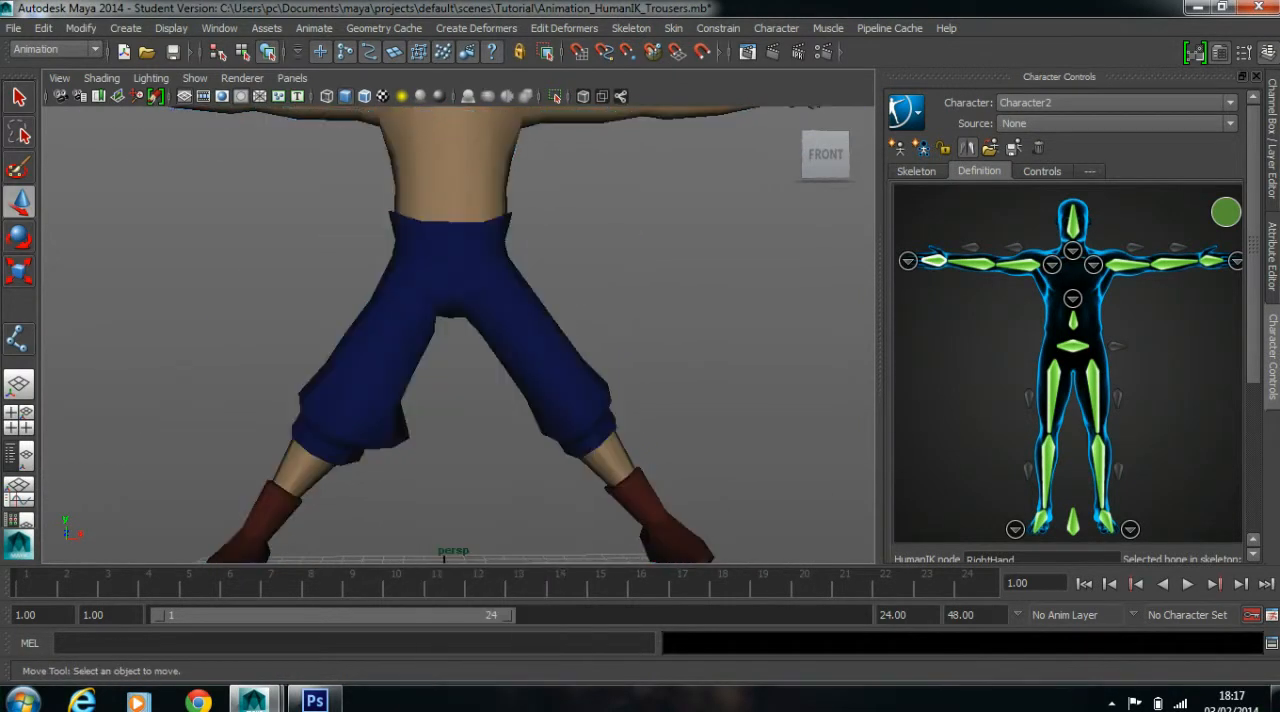
{"action": "left_click_drag", "start_coordinate": [519, 230], "coordinate": [381, 298]}
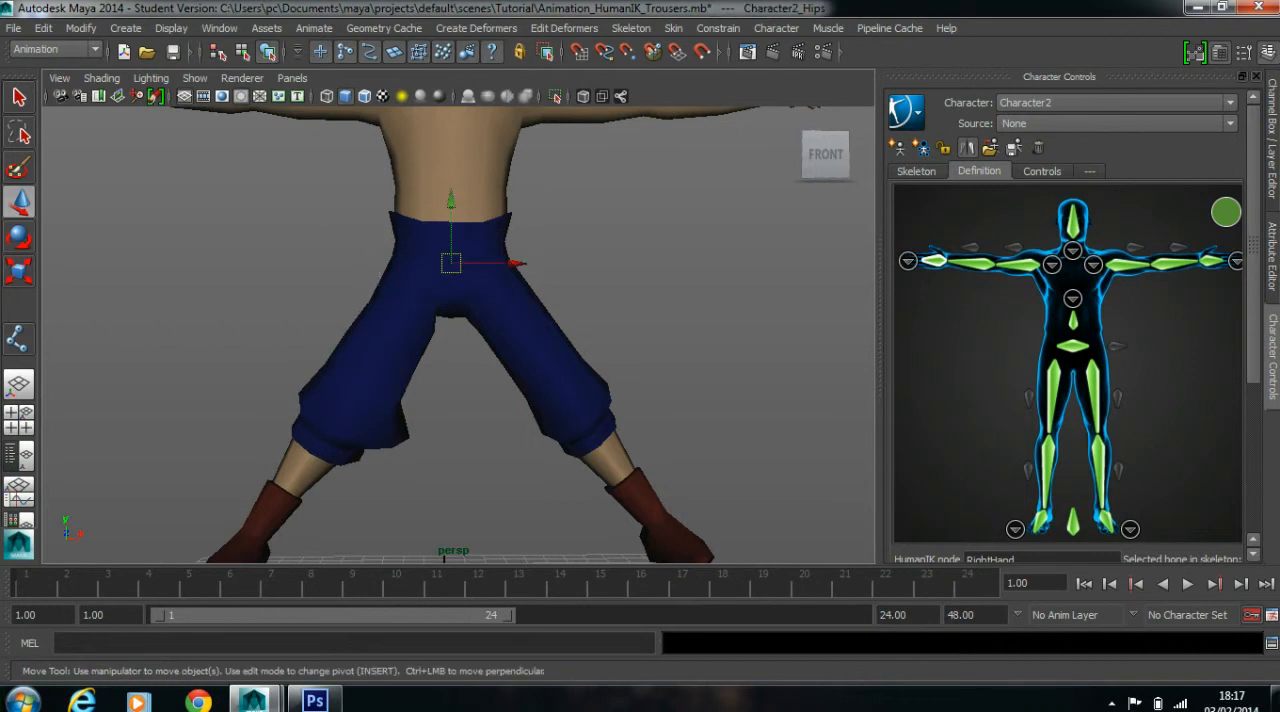
{"action": "left_click", "coordinate": [673, 28]}
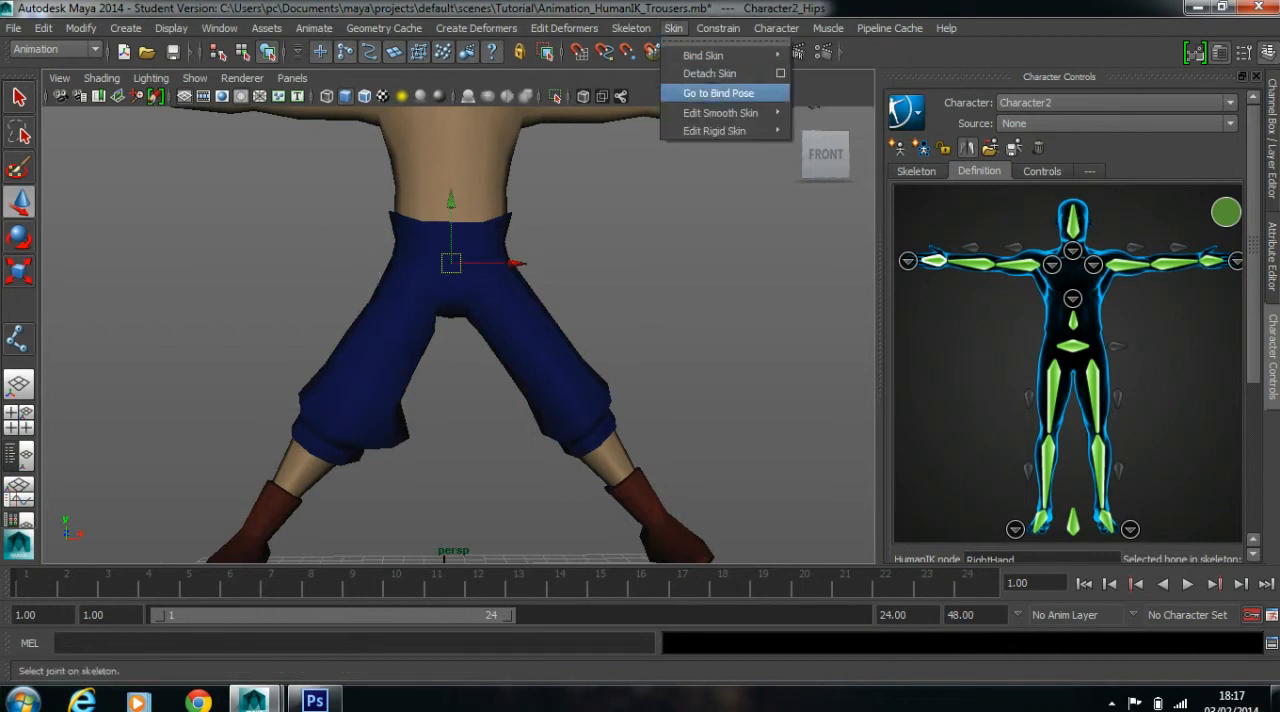
{"action": "left_click", "coordinate": [718, 93]}
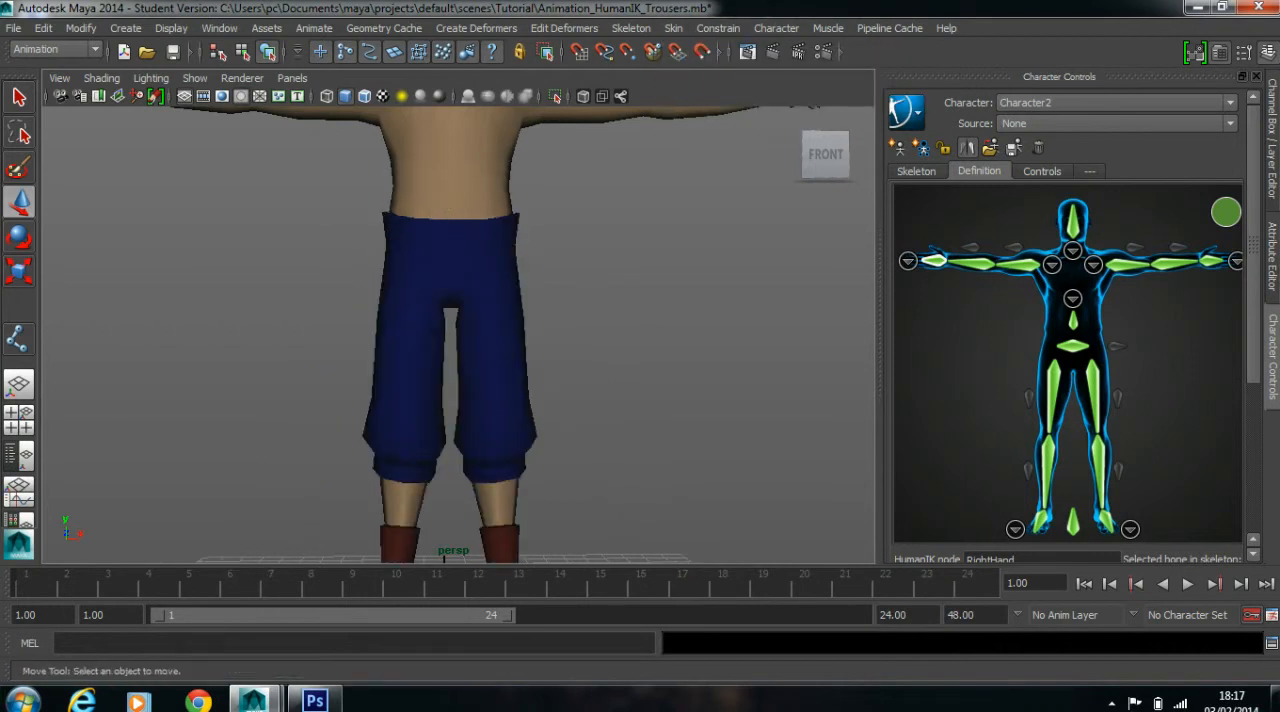
Mirror the character mesh's skin weights across YZ, positive to negative, using closest point on surface and closest joint
{"action": "left_click", "coordinate": [465, 262]}
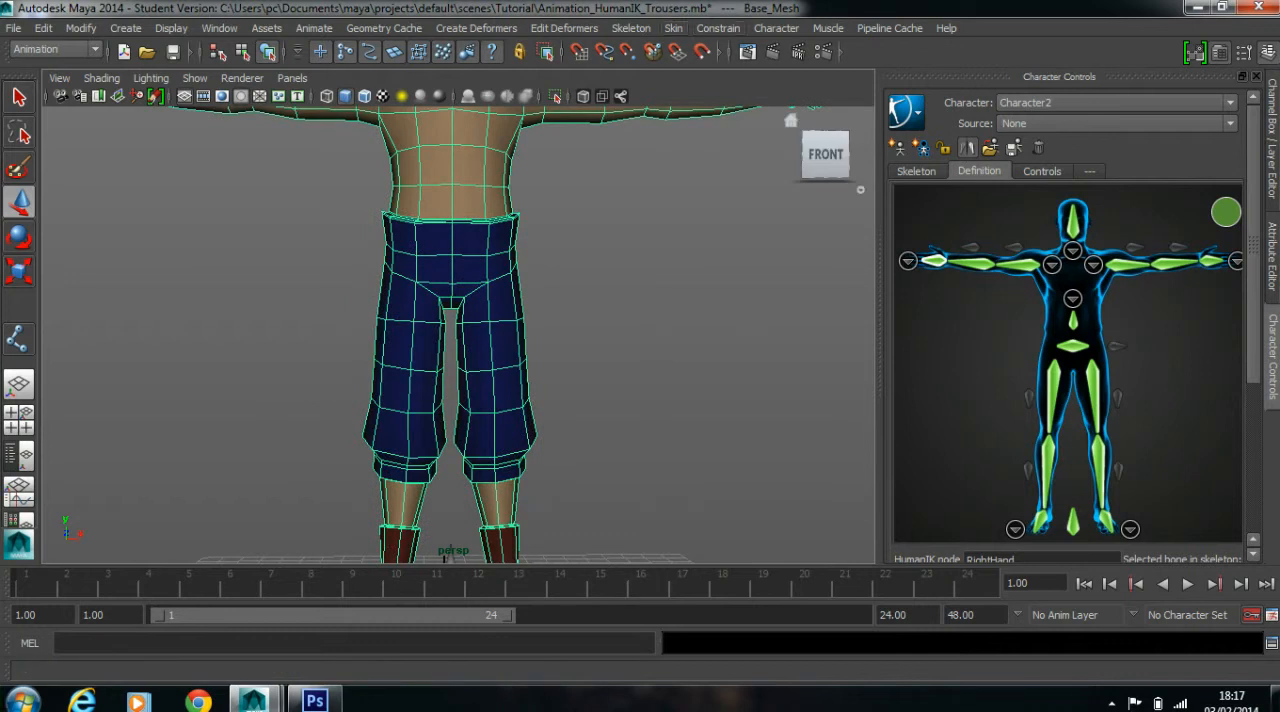
{"action": "left_click", "coordinate": [673, 28]}
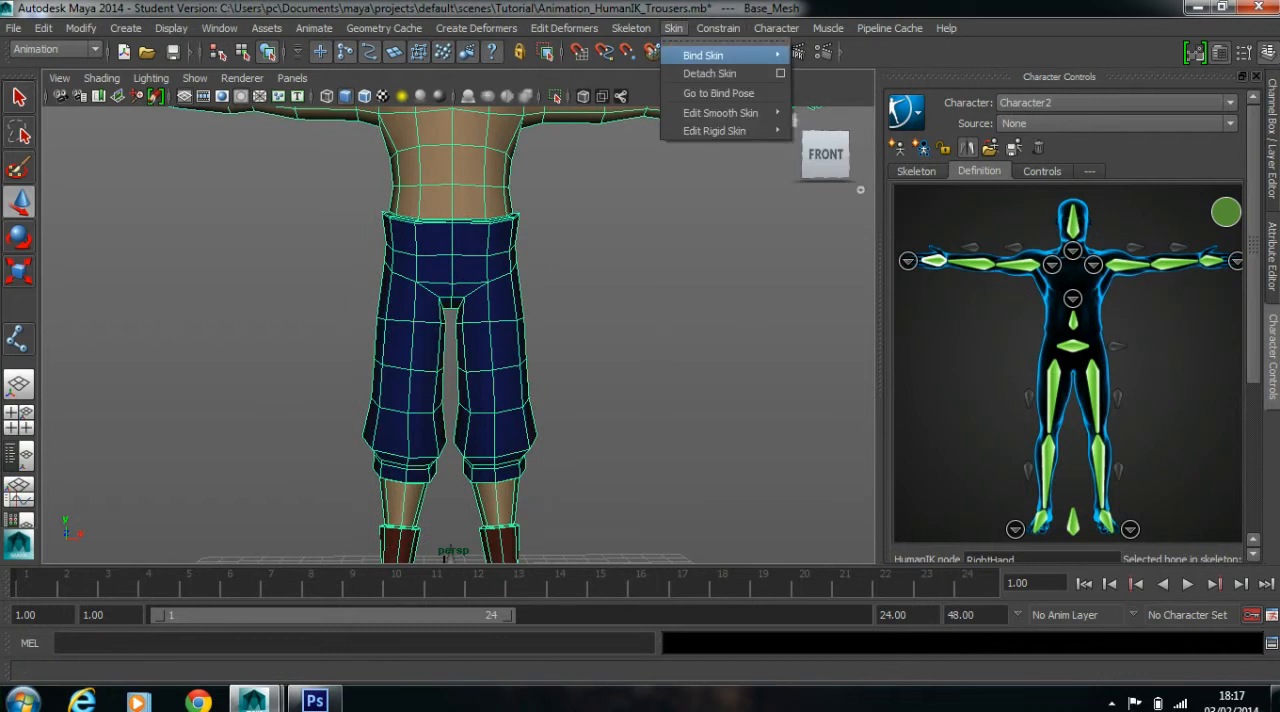
{"action": "mouse_move", "coordinate": [730, 113]}
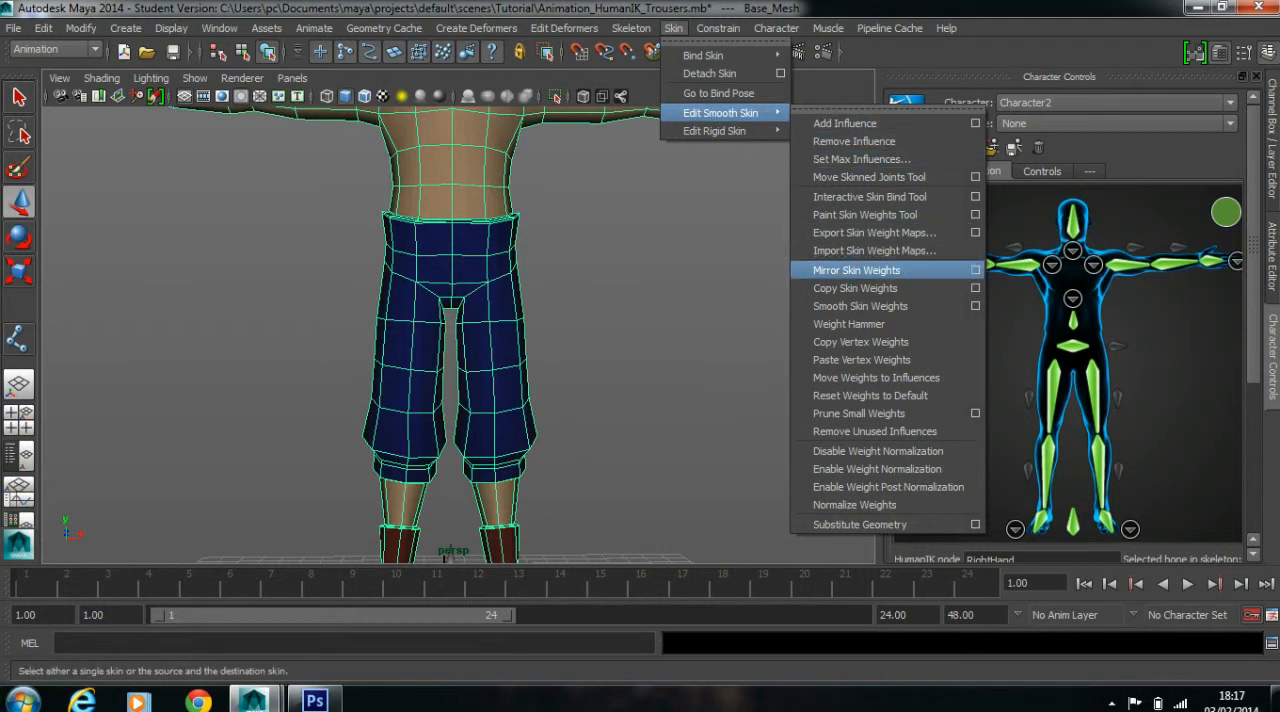
{"action": "left_click", "coordinate": [975, 270]}
{"action": "left_click_drag", "start_coordinate": [800, 22], "coordinate": [917, 70]}
{"action": "left_click", "coordinate": [710, 95]}
{"action": "left_click", "coordinate": [755, 131]}
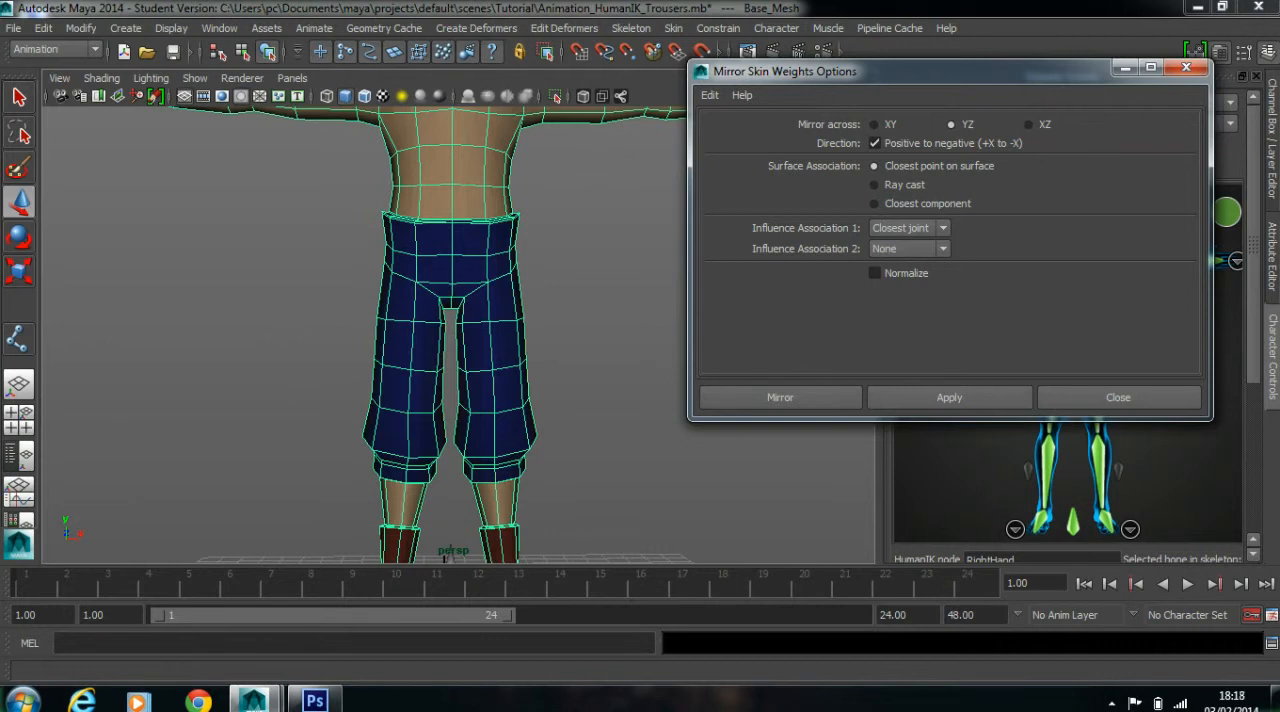
{"action": "scroll", "coordinate": [458, 335], "scroll_direction": "down", "scroll_amount": 5}
{"action": "left_click_drag", "start_coordinate": [480, 300], "coordinate": [370, 367], "text": "alt"}
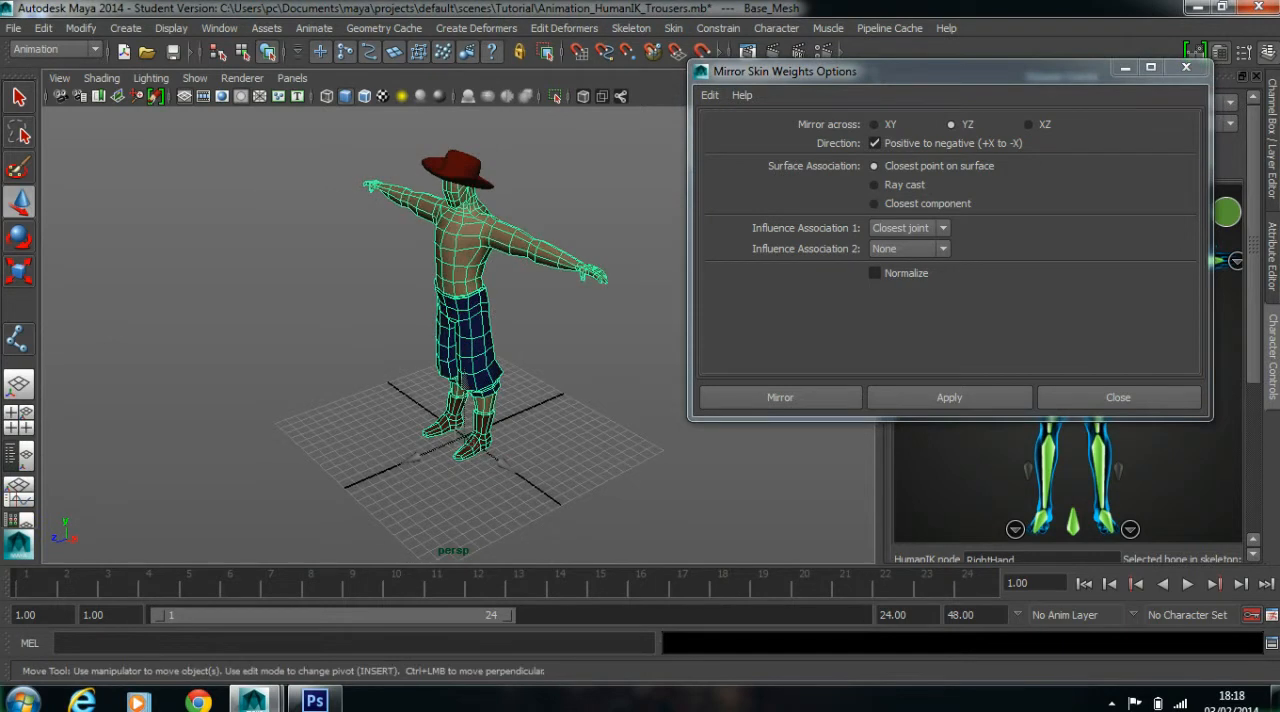
{"action": "left_click", "coordinate": [780, 397]}
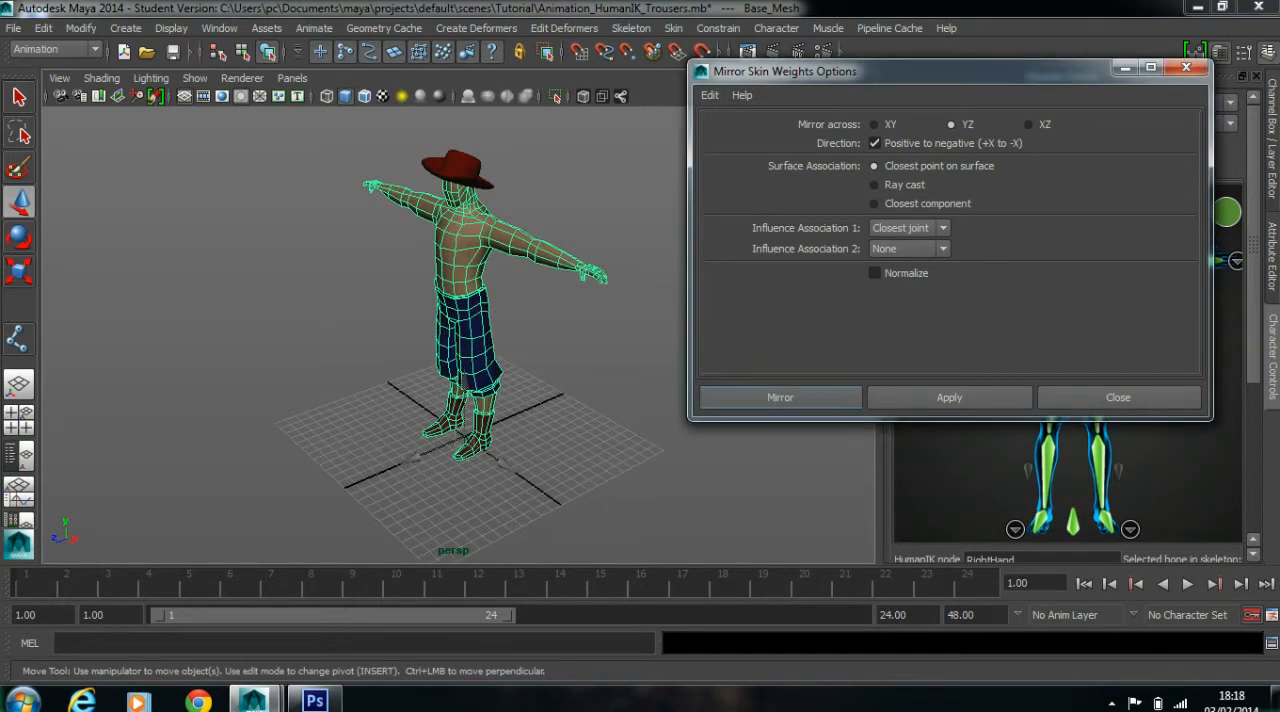
Test the mirrored weights by rotating the right upper leg joint, and undo the rotation
{"action": "left_click", "coordinate": [620, 340]}
{"action": "left_click_drag", "start_coordinate": [600, 340], "coordinate": [707, 287], "text": "alt"}
{"action": "left_click_drag", "start_coordinate": [464, 330], "coordinate": [453, 354]}
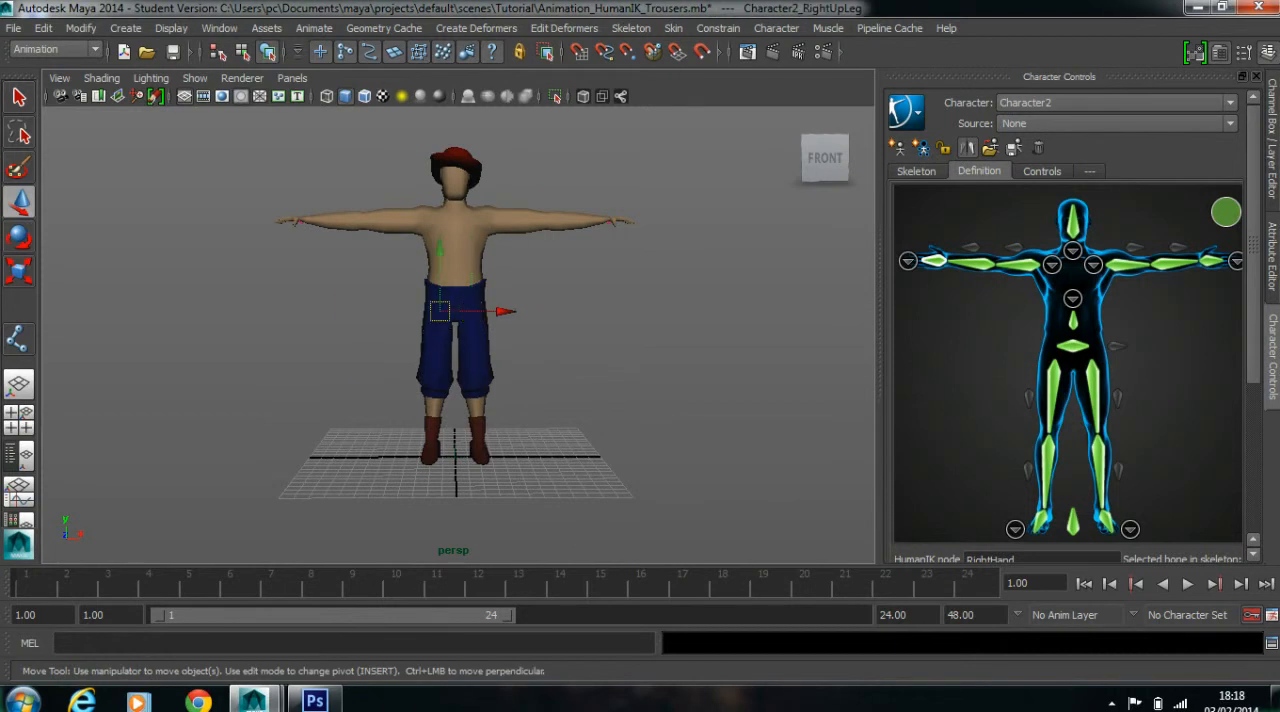
{"action": "key", "text": "e"}
{"action": "left_click_drag", "start_coordinate": [537, 312], "coordinate": [564, 283]}
{"action": "key", "text": "ctrl+z"}
{"action": "left_click", "coordinate": [590, 345]}
{"action": "key", "text": "ctrl+z"}
{"action": "left_click", "coordinate": [590, 320]}
Swing the upper leg joints outward again to compare how the trouser legs deform, undoing each rotation
{"action": "scroll", "coordinate": [590, 320], "scroll_direction": "up", "scroll_amount": 8}
{"action": "middle_click_drag", "start_coordinate": [590, 345], "coordinate": [590, 290], "text": "alt"}
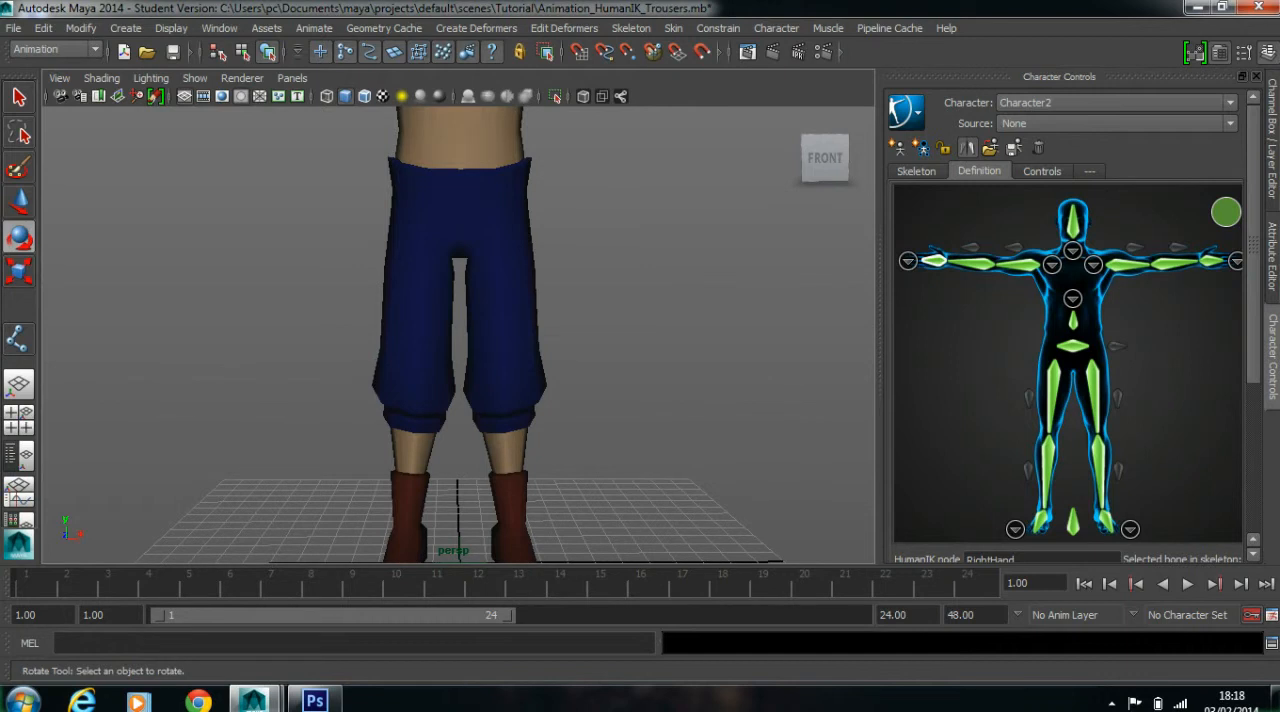
{"action": "scroll", "coordinate": [458, 335], "scroll_direction": "down", "scroll_amount": 5}
{"action": "left_click_drag", "start_coordinate": [458, 335], "coordinate": [466, 345], "text": "alt"}
{"action": "scroll", "coordinate": [458, 335], "scroll_direction": "up", "scroll_amount": 3}
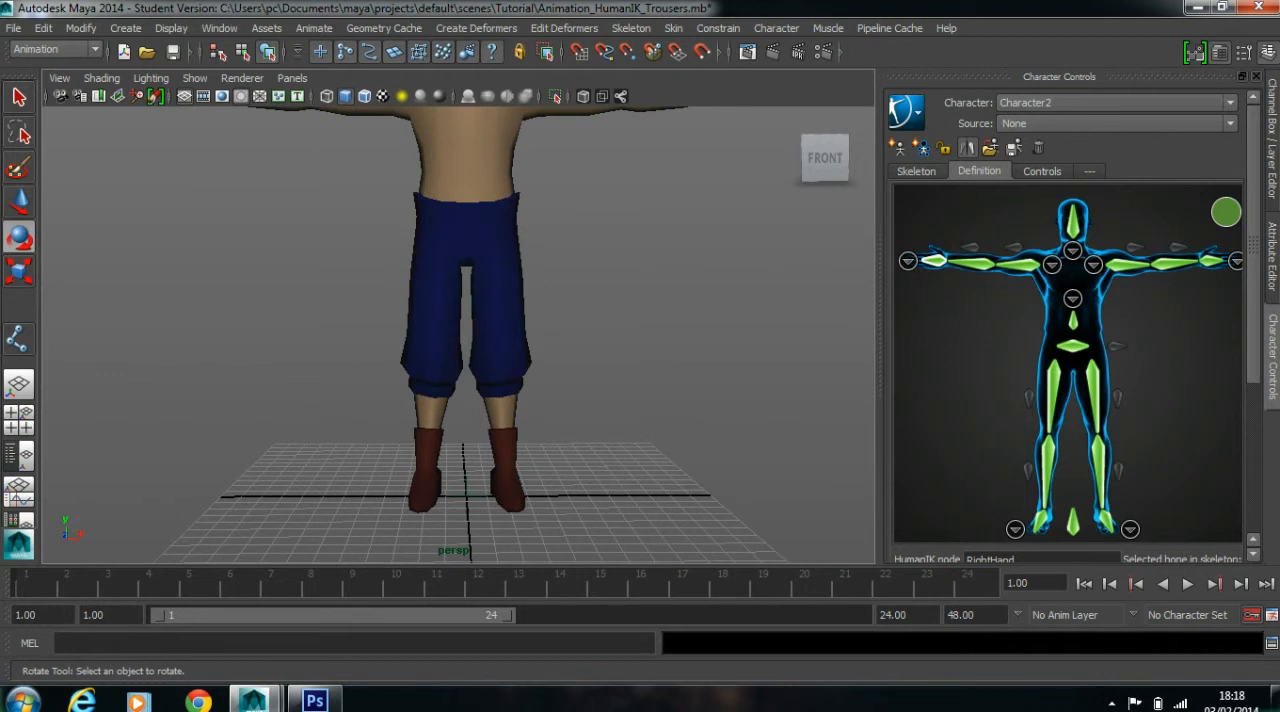
{"action": "scroll", "coordinate": [468, 334], "scroll_direction": "up", "scroll_amount": 2}
{"action": "left_click", "coordinate": [510, 290]}
{"action": "left_click_drag", "start_coordinate": [540, 312], "coordinate": [559, 303]}
{"action": "key", "text": "ctrl+z"}
{"action": "key", "text": "ctrl+z"}
{"action": "mouse_move", "coordinate": [402, 318]}
{"action": "left_mouse_down"}
{"action": "mouse_move", "coordinate": [434, 330]}
{"action": "mouse_move", "coordinate": [384, 304]}
{"action": "left_mouse_up"}
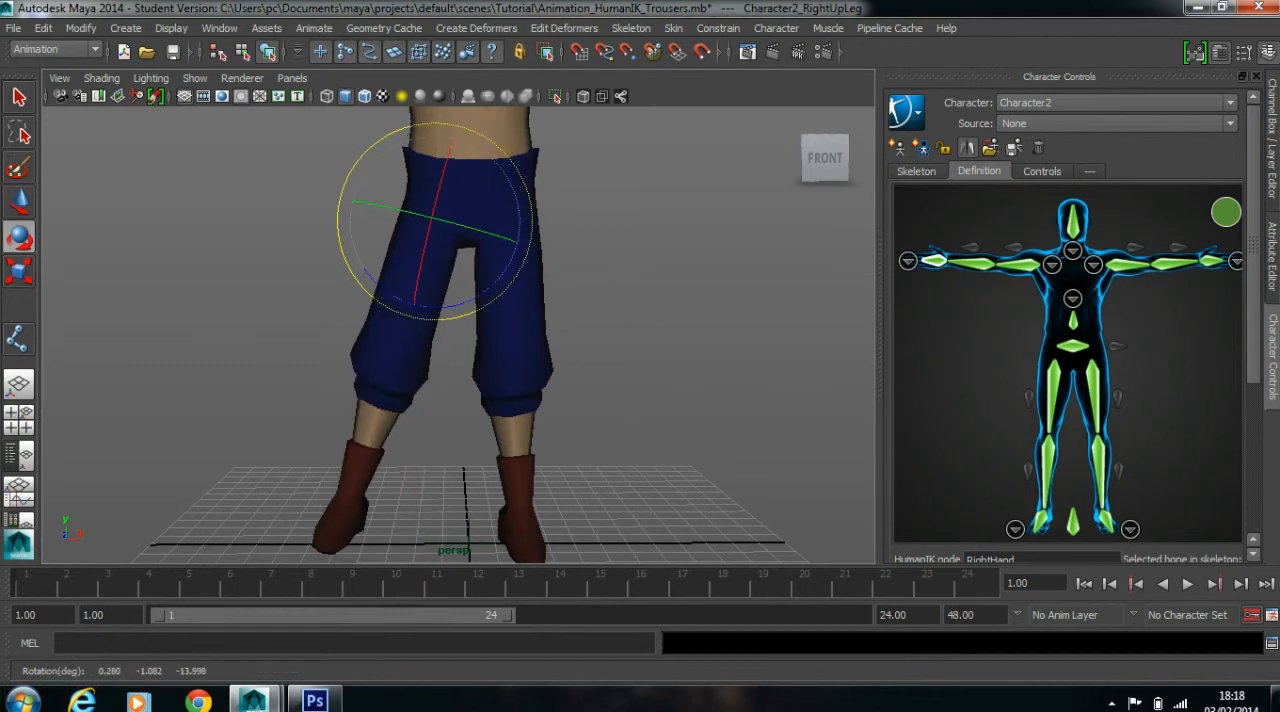
{"action": "key", "text": "ctrl+z"}
{"action": "key", "text": "ctrl+z"}
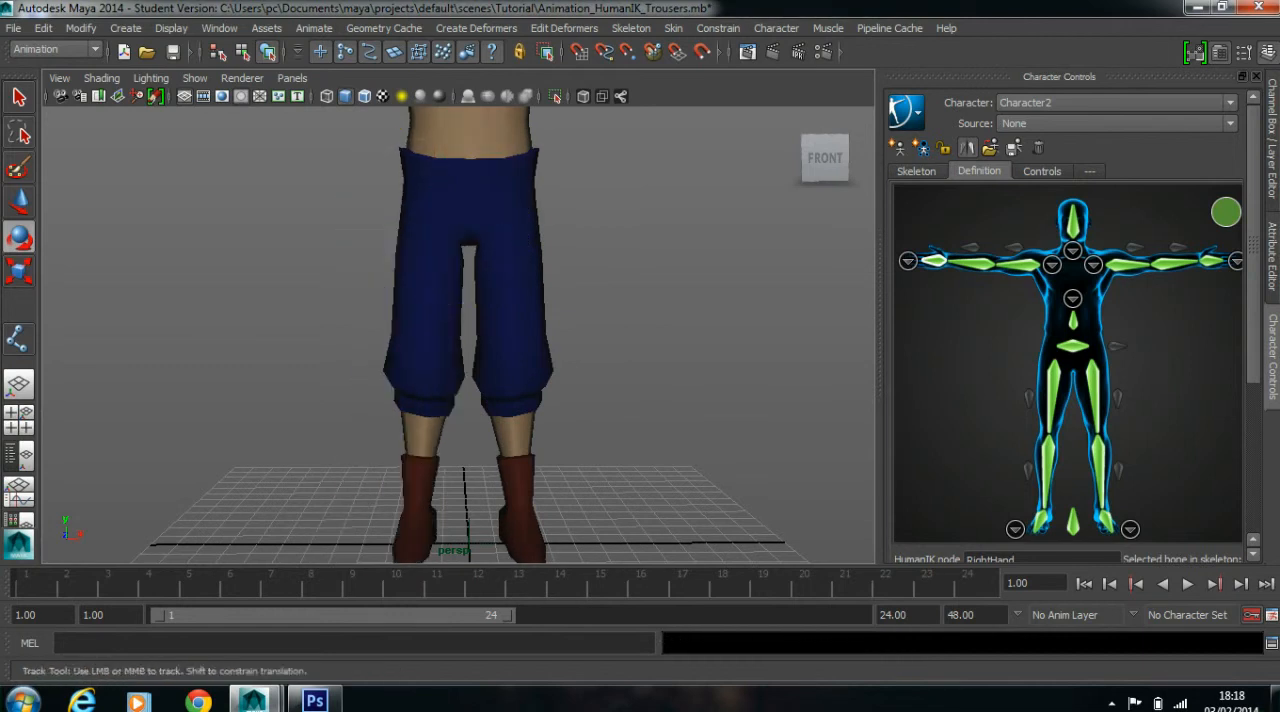
Show the lower legs in wireframe, test-rotate the right knee joint, and undo the rotation
{"action": "middle_click_drag", "start_coordinate": [430, 345], "coordinate": [430, 245], "text": "alt"}
{"action": "scroll", "coordinate": [430, 245], "scroll_direction": "up", "scroll_amount": 3}
{"action": "left_click_drag", "start_coordinate": [430, 300], "coordinate": [525, 307], "text": "alt"}
{"action": "key", "text": "4"}
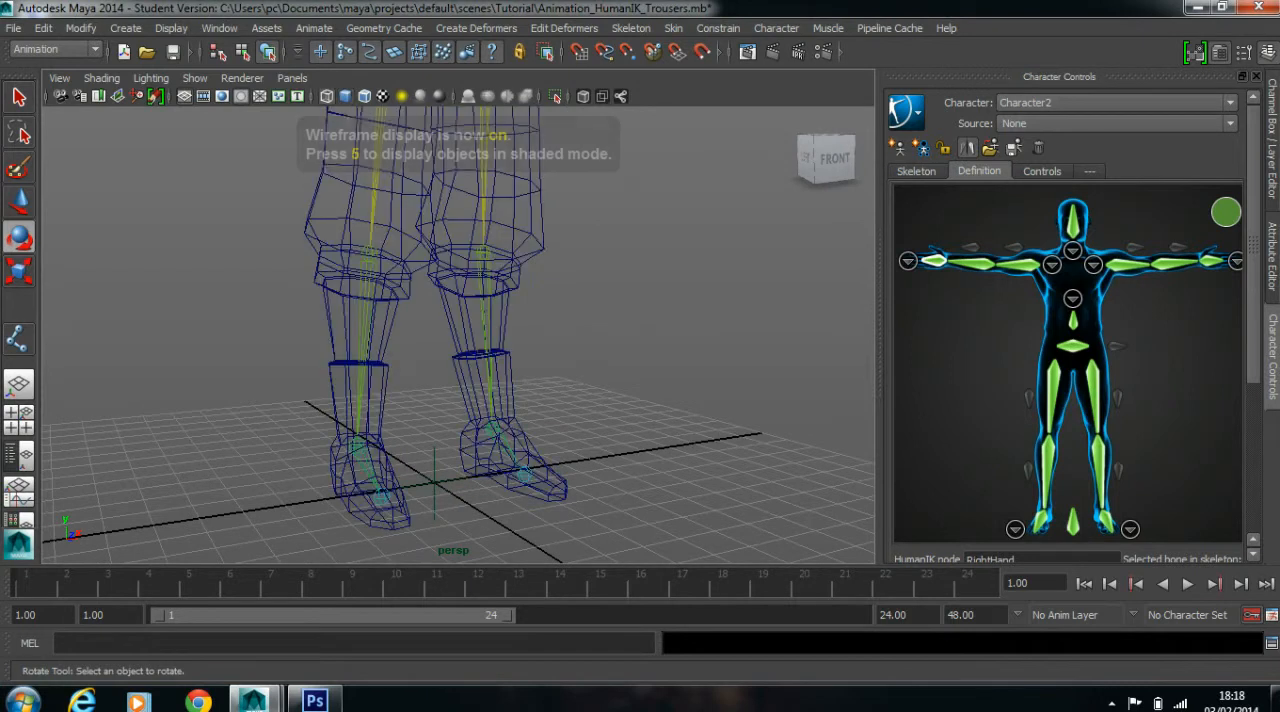
{"action": "left_click", "coordinate": [492, 430]}
{"action": "scroll", "coordinate": [458, 335], "scroll_direction": "up", "scroll_amount": 3}
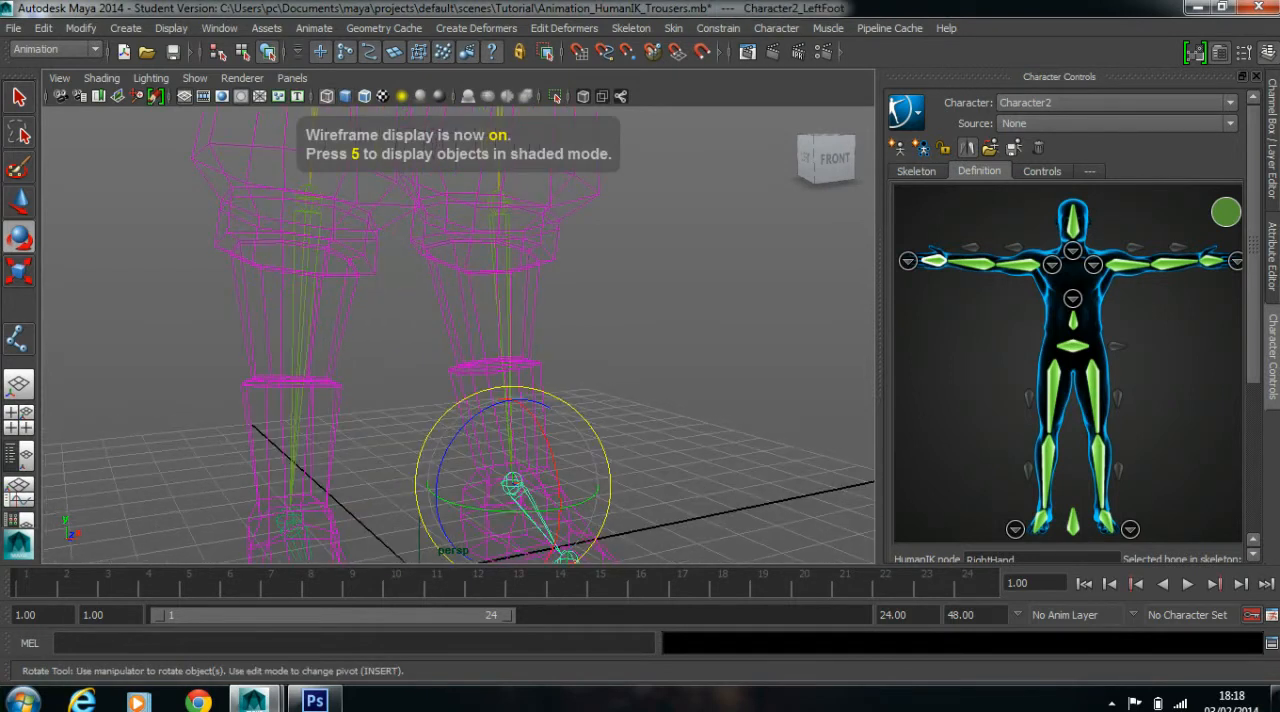
{"action": "scroll", "coordinate": [458, 335], "scroll_direction": "down", "scroll_amount": 3}
{"action": "left_click", "coordinate": [346, 222]}
{"action": "left_click_drag", "start_coordinate": [346, 320], "coordinate": [325, 318]}
{"action": "key", "text": "ctrl+z"}
{"action": "key", "text": "ctrl+z"}
{"action": "key", "text": "ctrl+z"}
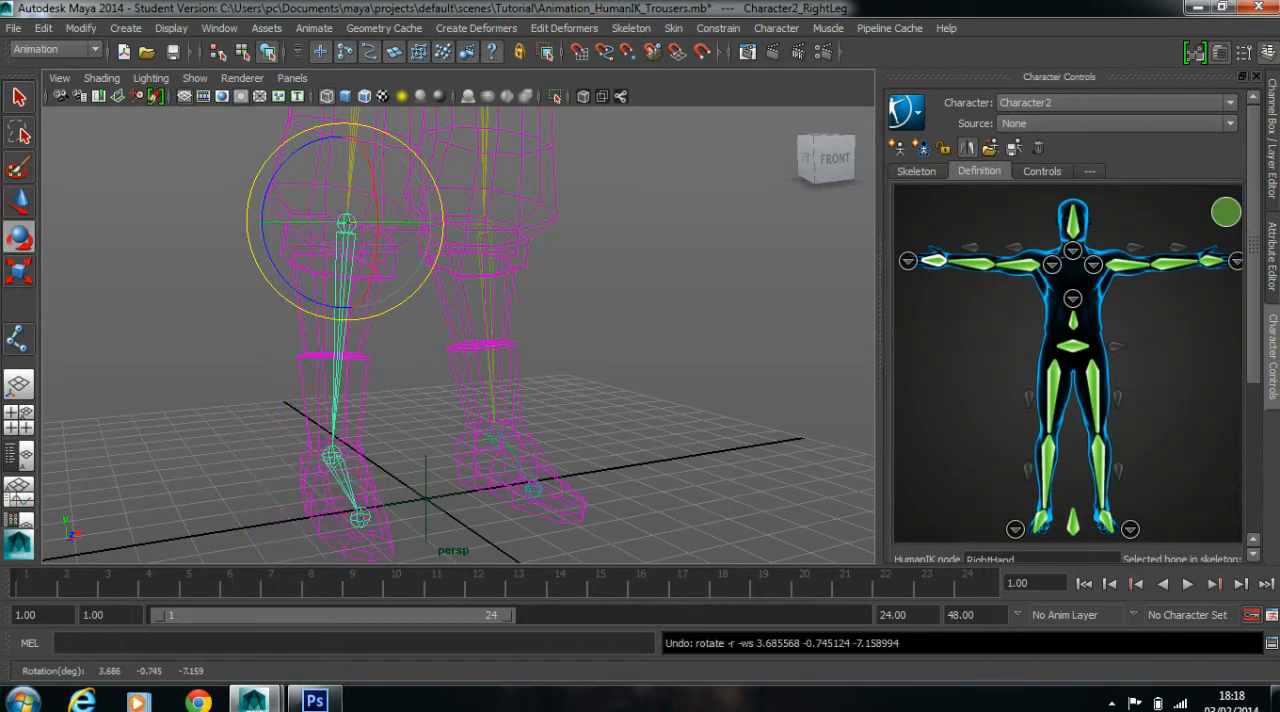
Select the character mesh in wireframe and try edge selection around the left ankle
{"action": "left_click", "coordinate": [362, 400]}
{"action": "middle_click_drag", "start_coordinate": [362, 400], "coordinate": [357, 296], "text": "alt"}
{"action": "right_click_drag", "start_coordinate": [357, 296], "coordinate": [450, 300], "text": "alt"}
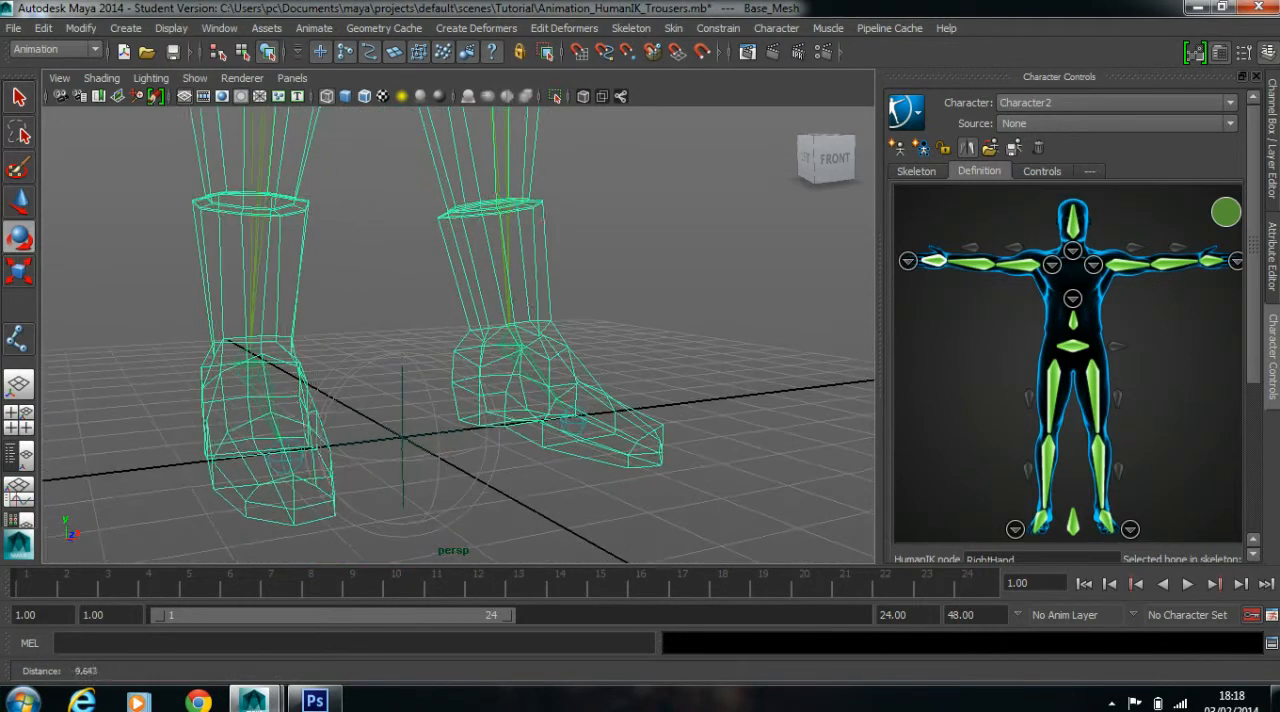
{"action": "left_click_drag", "start_coordinate": [470, 320], "coordinate": [260, 316], "text": "alt"}
{"action": "left_click", "coordinate": [583, 290]}
{"action": "left_click", "coordinate": [578, 385]}
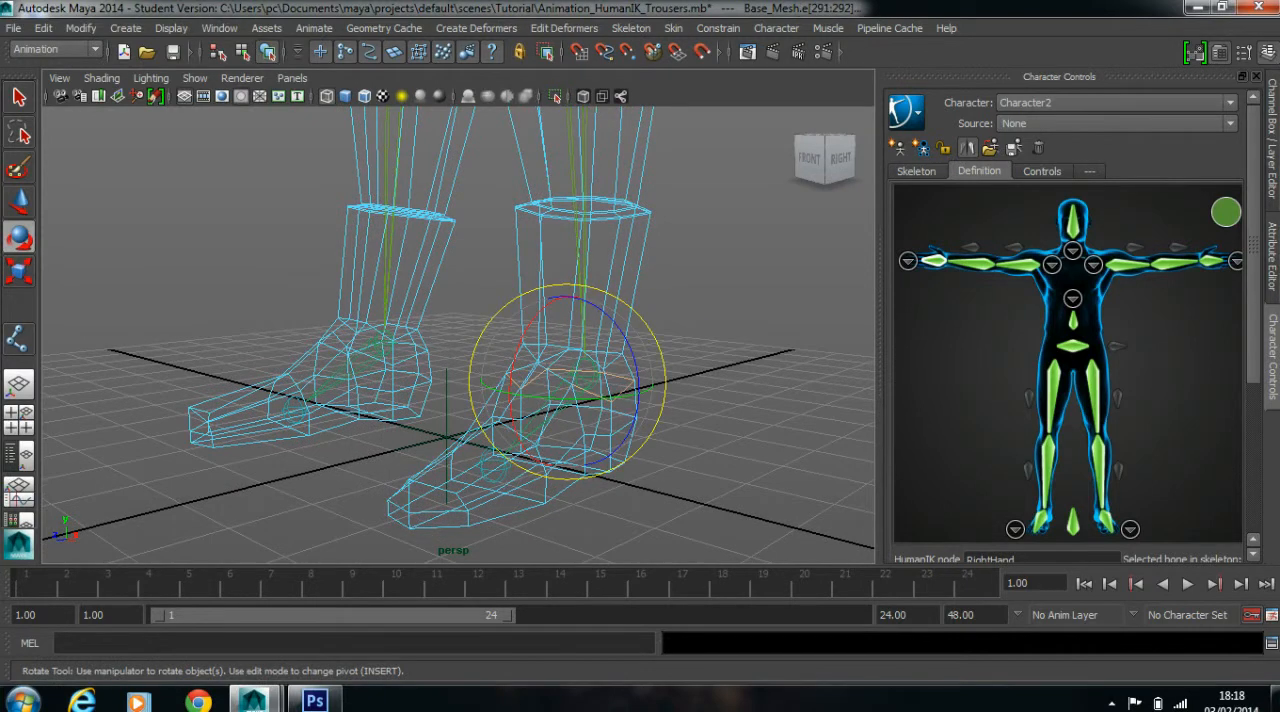
{"action": "left_click", "coordinate": [700, 340]}
Return to shaded display and switch the mesh to vertex selection, with the left boot in view
{"action": "key", "text": "5"}
{"action": "right_click_drag", "start_coordinate": [600, 340], "coordinate": [460, 340], "text": "alt"}
{"action": "mouse_move", "coordinate": [460, 340]}
{"action": "left_mouse_down", "text": "alt"}
{"action": "mouse_move", "coordinate": [420, 335]}
{"action": "mouse_move", "coordinate": [440, 325]}
{"action": "left_mouse_up", "text": "alt"}
{"action": "right_click_drag", "start_coordinate": [440, 325], "coordinate": [590, 330], "text": "alt"}
{"action": "right_click_drag", "start_coordinate": [634, 395], "coordinate": [580, 425]}
{"action": "left_click_drag", "start_coordinate": [660, 355], "coordinate": [595, 348], "text": "alt"}
{"action": "right_click_drag", "start_coordinate": [630, 340], "coordinate": [720, 341]}
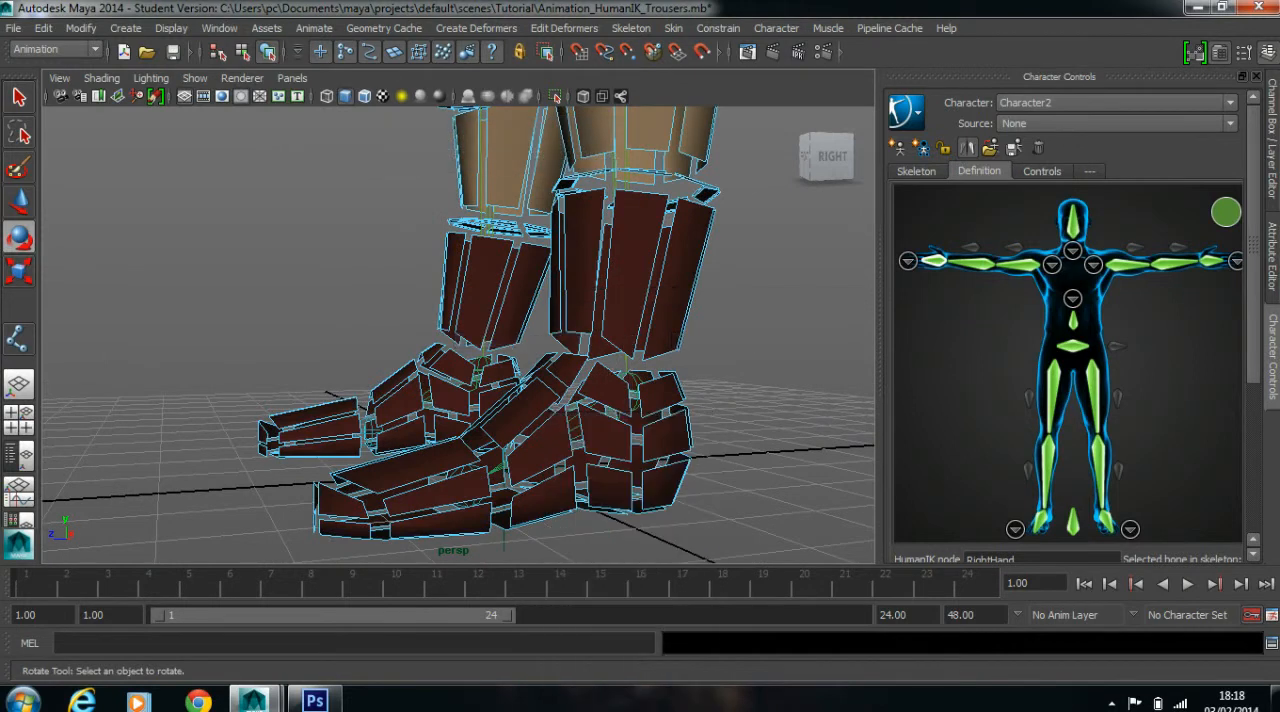
{"action": "right_click_drag", "start_coordinate": [691, 291], "coordinate": [615, 291]}
{"action": "middle_click_drag", "start_coordinate": [615, 300], "coordinate": [587, 284], "text": "alt"}
{"action": "left_click_drag", "start_coordinate": [587, 290], "coordinate": [685, 297], "text": "alt"}
{"action": "left_click", "coordinate": [267, 52]}
{"action": "left_click_drag", "start_coordinate": [600, 340], "coordinate": [710, 350], "text": "alt"}
{"action": "left_click_drag", "start_coordinate": [420, 350], "coordinate": [530, 335], "text": "alt"}
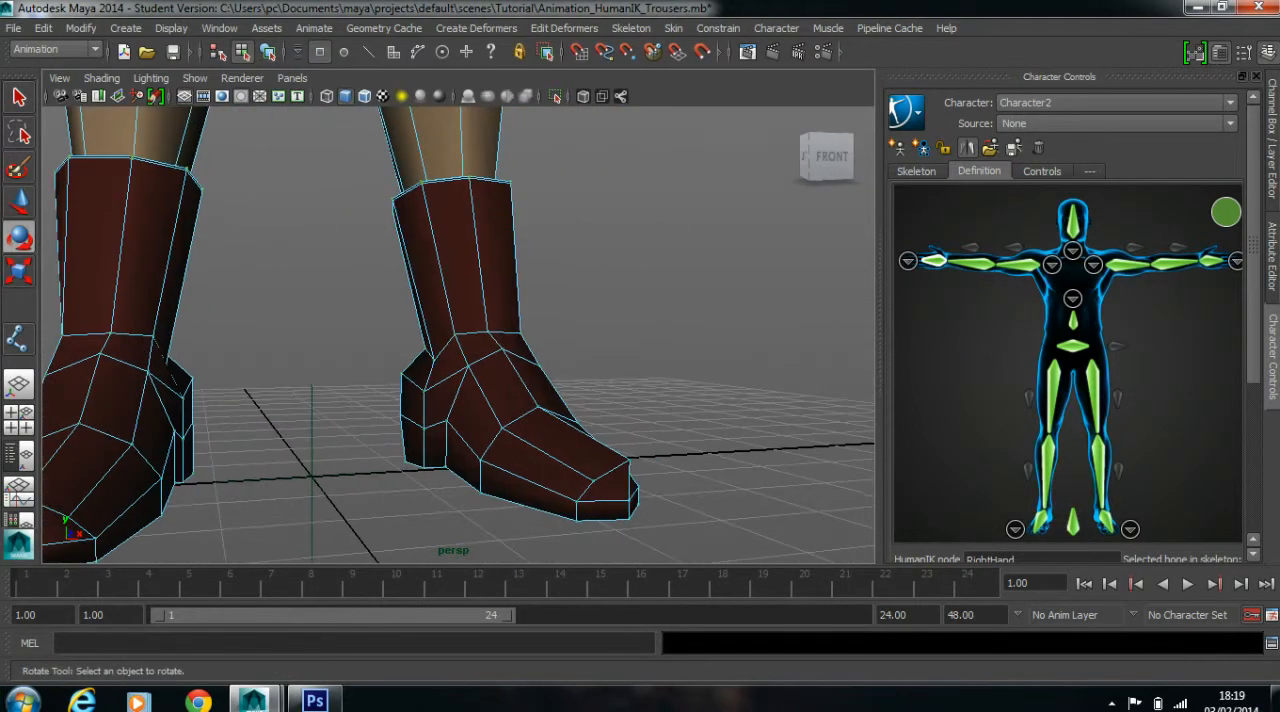
Select the left foot's vertices from heel to midfoot, excluding the toe area, and check them against the joints in wireframe
{"action": "left_click_drag", "start_coordinate": [553, 457], "coordinate": [600, 505]}
{"action": "key", "text": "w"}
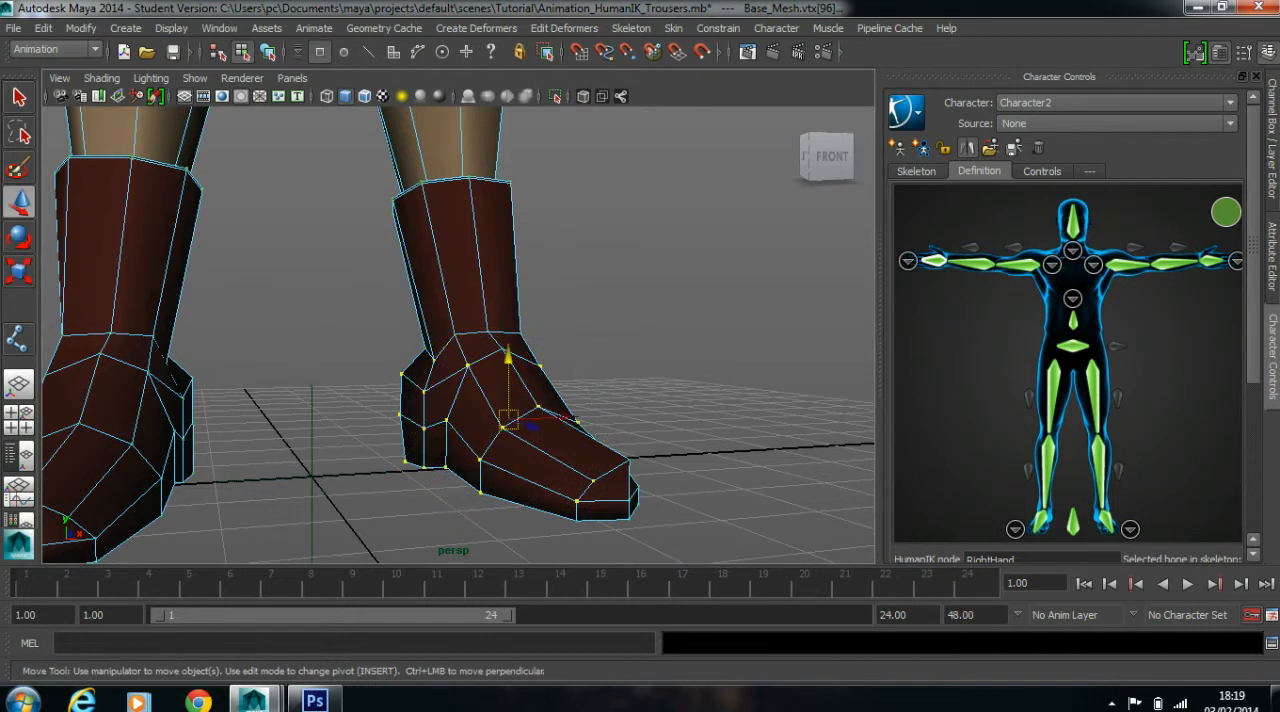
{"action": "left_click_drag", "start_coordinate": [600, 430], "coordinate": [325, 417], "text": "alt"}
{"action": "mouse_move", "coordinate": [430, 420]}
{"action": "left_mouse_down", "text": "alt"}
{"action": "mouse_move", "coordinate": [315, 416]}
{"action": "mouse_move", "coordinate": [750, 460]}
{"action": "left_mouse_up", "text": "alt"}
{"action": "left_click_drag", "start_coordinate": [500, 420], "coordinate": [635, 420], "text": "alt"}
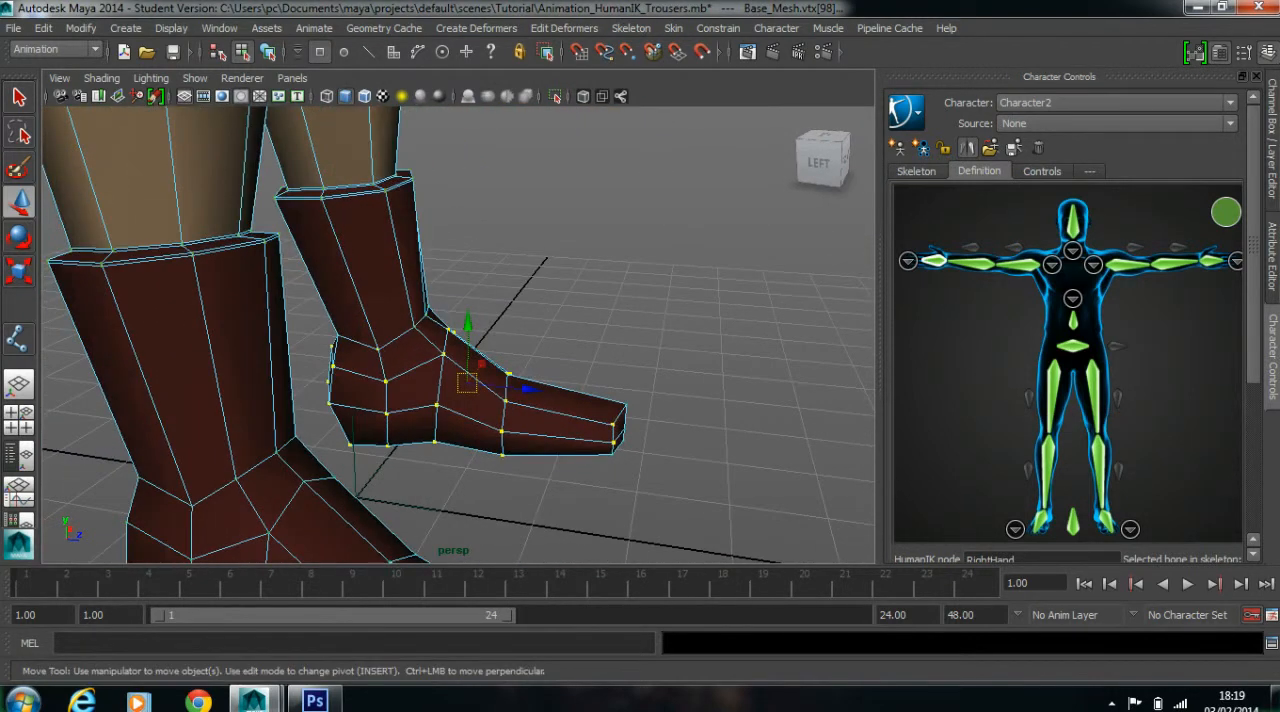
{"action": "left_click_drag", "start_coordinate": [544, 368], "coordinate": [499, 321], "text": "ctrl"}
{"action": "left_click_drag", "start_coordinate": [560, 395], "coordinate": [315, 402], "text": "alt"}
{"action": "left_click_drag", "start_coordinate": [450, 400], "coordinate": [350, 396], "text": "alt"}
{"action": "key", "text": "4"}
{"action": "scroll", "coordinate": [440, 395], "scroll_direction": "up", "scroll_amount": 2}
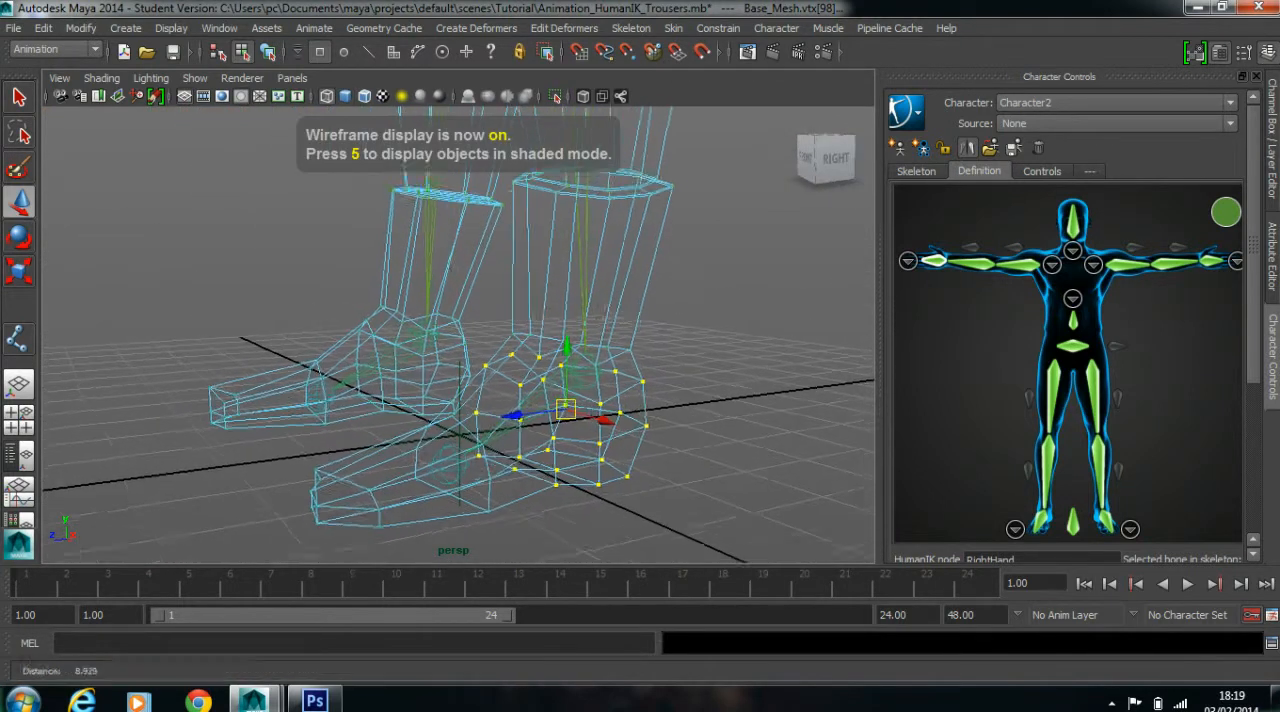
{"action": "left_click_drag", "start_coordinate": [440, 395], "coordinate": [405, 415], "text": "alt"}
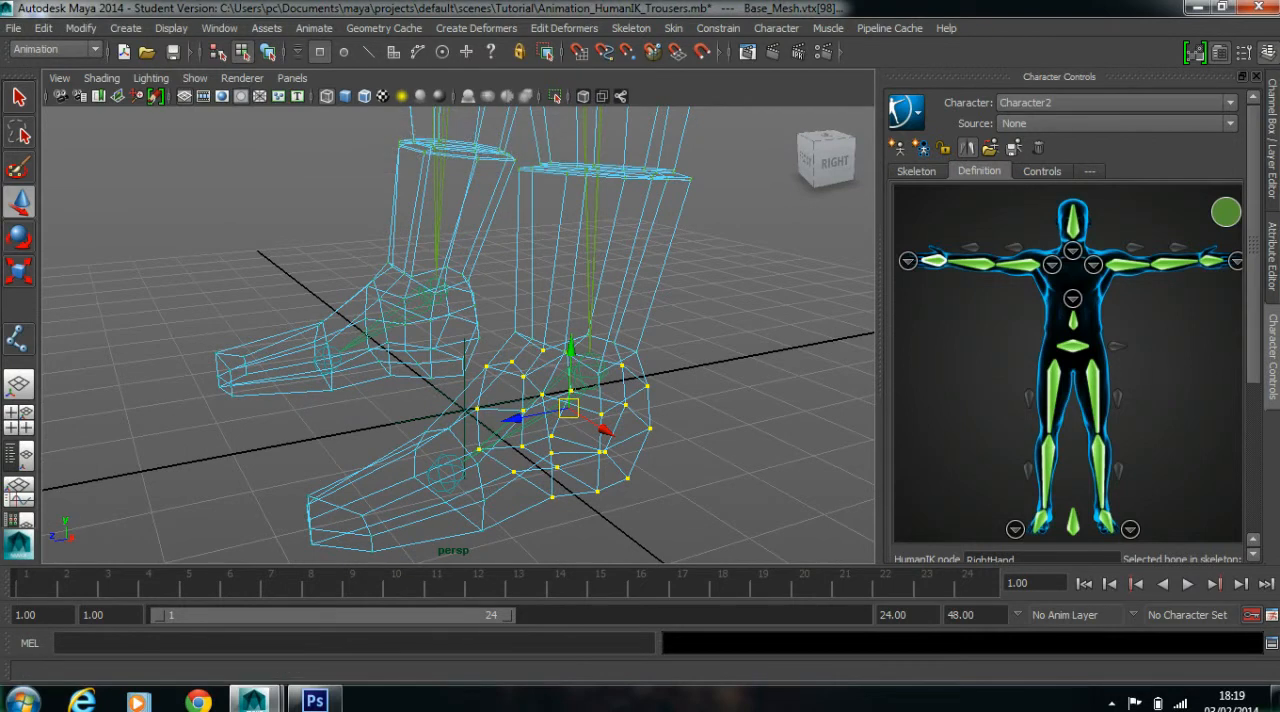
In the Component Editor, set the Character2_LeftFoot smooth skin weight of all the selected foot vertices to 1
{"action": "left_click", "coordinate": [219, 28]}
{"action": "mouse_move", "coordinate": [300, 55]}
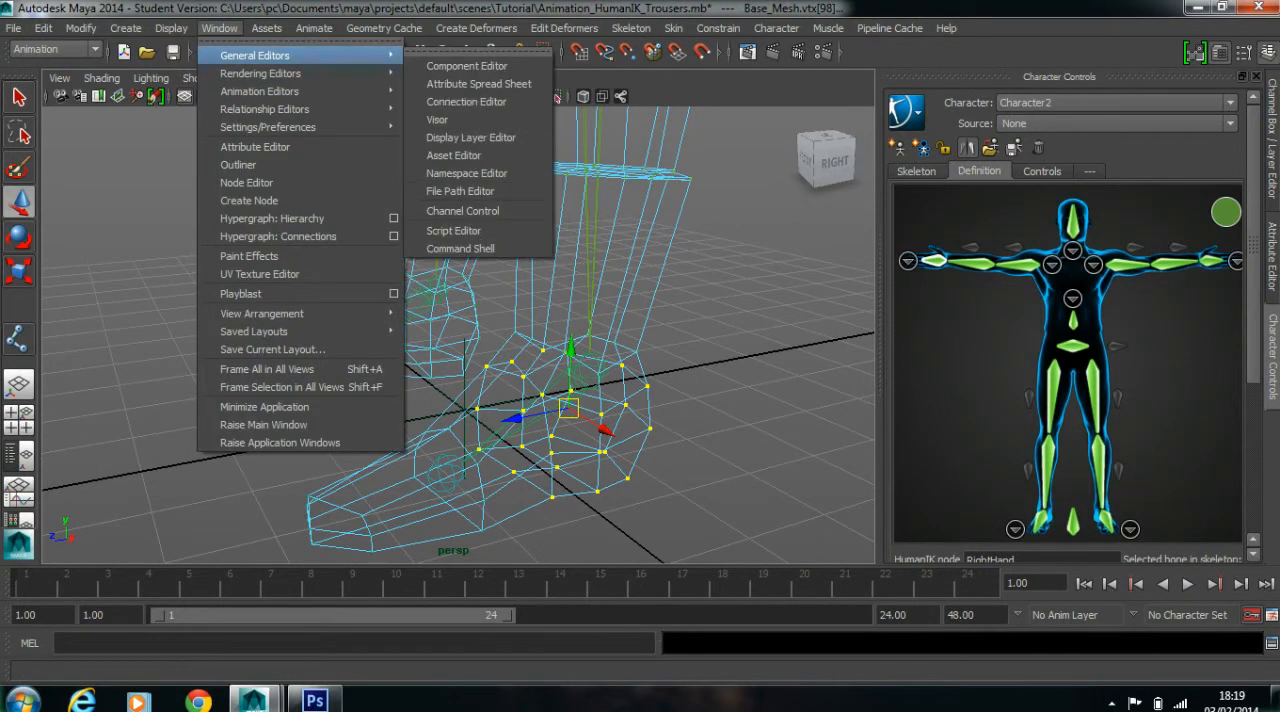
{"action": "left_click", "coordinate": [466, 65]}
{"action": "left_click_drag", "start_coordinate": [600, 129], "coordinate": [652, 11]}
{"action": "left_click_drag", "start_coordinate": [600, 104], "coordinate": [647, 104]}
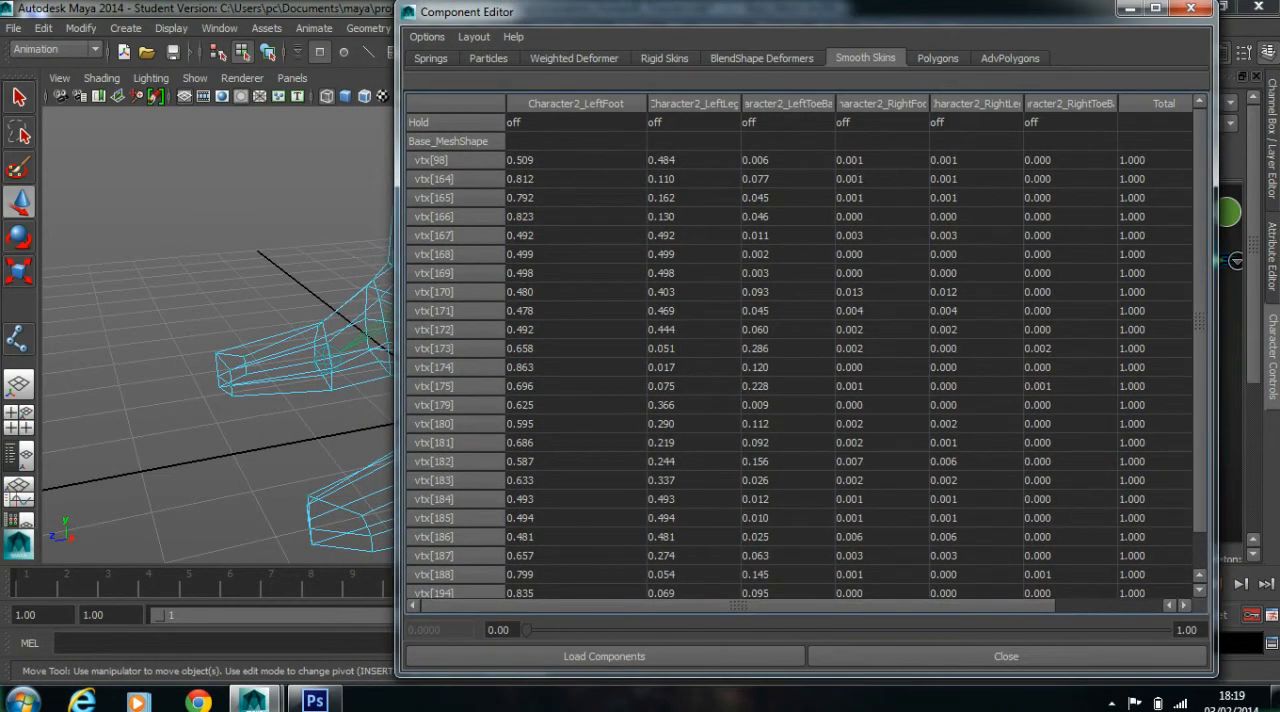
{"action": "left_click_drag", "start_coordinate": [835, 104], "coordinate": [885, 104]}
{"action": "double_click", "coordinate": [575, 160]}
{"action": "scroll", "coordinate": [575, 160], "scroll_direction": "down", "scroll_amount": 1}
{"action": "left_click", "coordinate": [575, 589], "text": "shift"}
{"action": "type", "text": "1"}
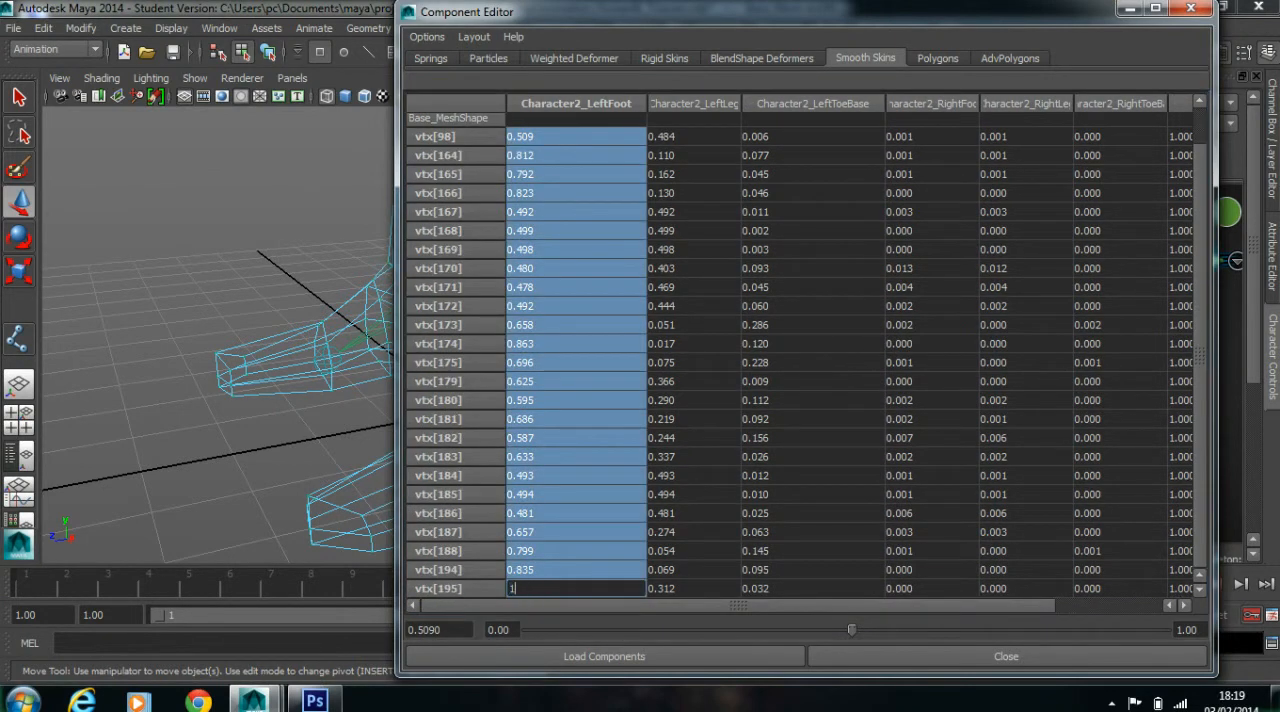
{"action": "key", "text": "Return"}
{"action": "left_click_drag", "start_coordinate": [660, 12], "coordinate": [1035, 16]}
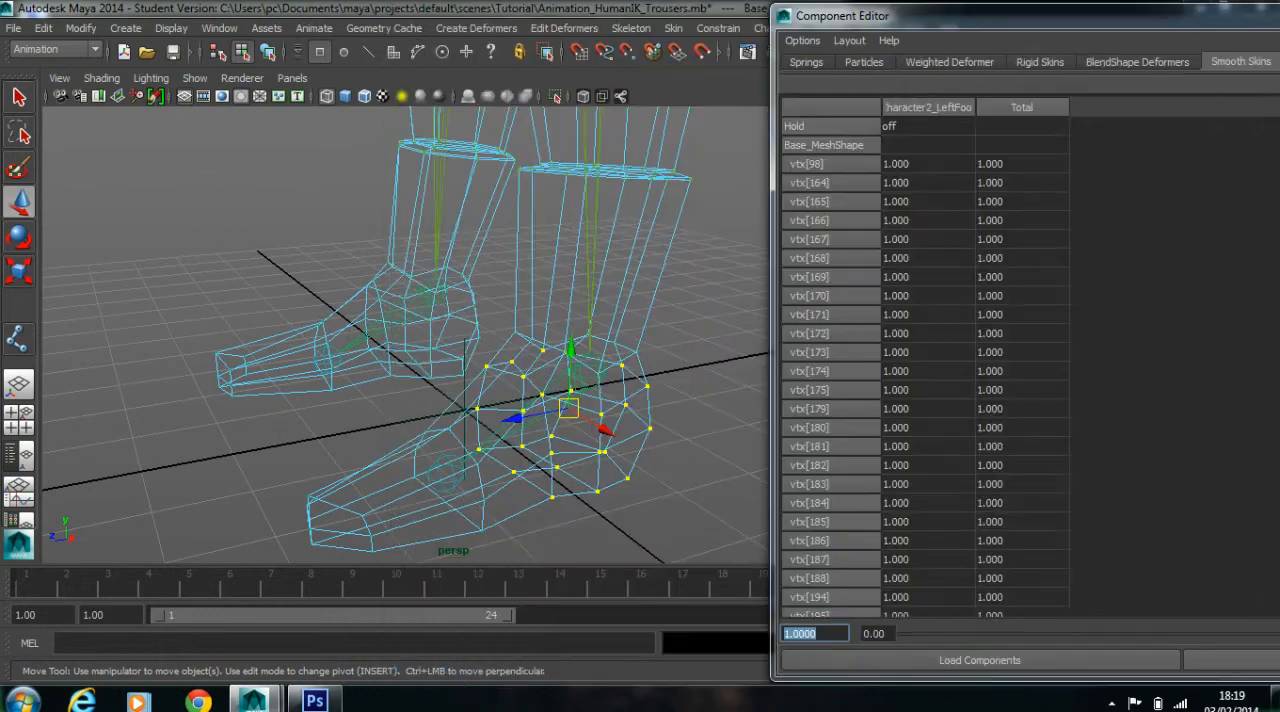
Select the toe vertices at the front of the left boot
{"action": "scroll", "coordinate": [450, 330], "scroll_direction": "down", "scroll_amount": 3}
{"action": "left_click_drag", "start_coordinate": [450, 330], "coordinate": [355, 335], "text": "alt"}
{"action": "left_click", "coordinate": [300, 380]}
{"action": "left_click_drag", "start_coordinate": [300, 380], "coordinate": [440, 495], "text": "alt"}
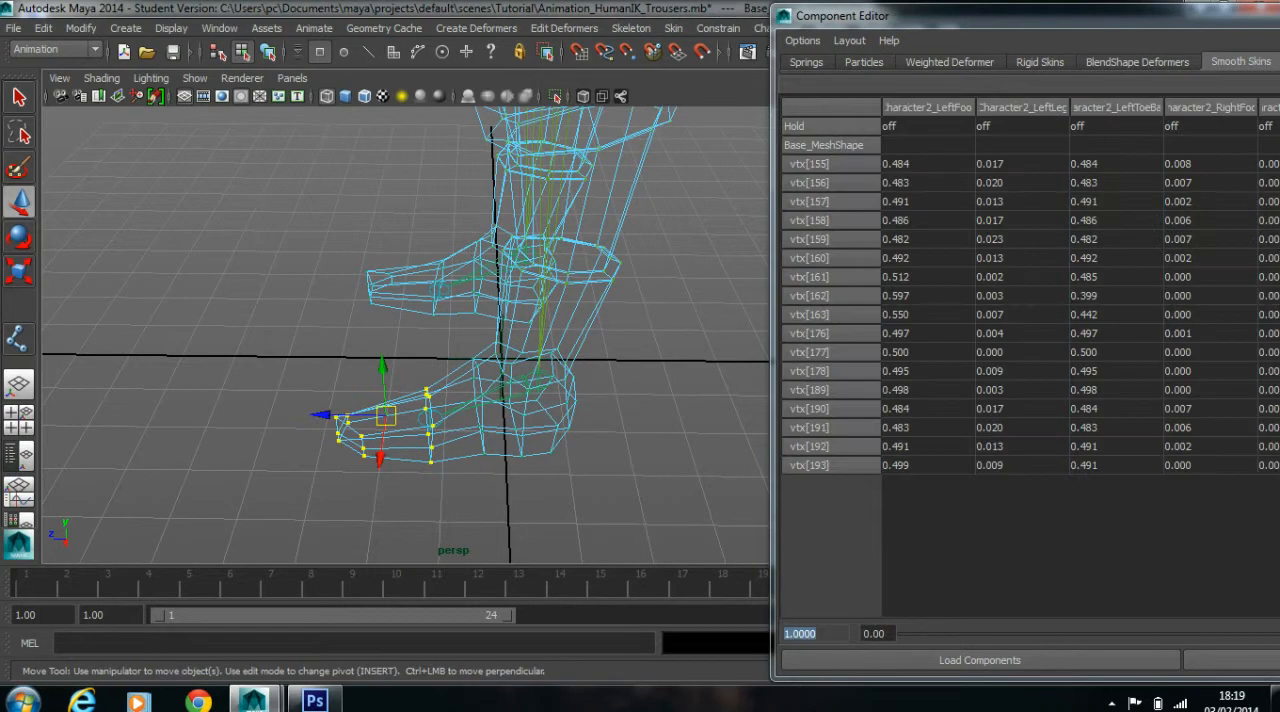
Set the Character2_LeftToeBase smooth skin weight of all the selected toe vertices to 1 and close the Component Editor
{"action": "left_click_drag", "start_coordinate": [945, 22], "coordinate": [714, 18]}
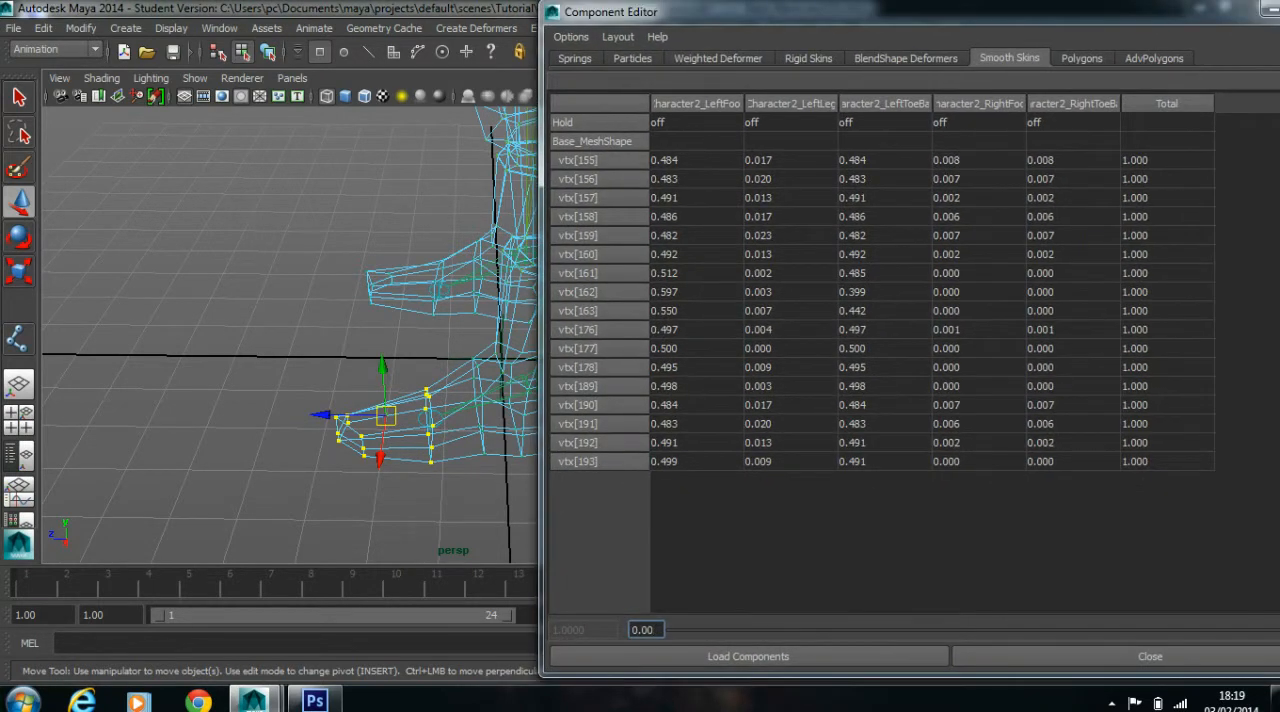
{"action": "left_click_drag", "start_coordinate": [931, 103], "coordinate": [1003, 103]}
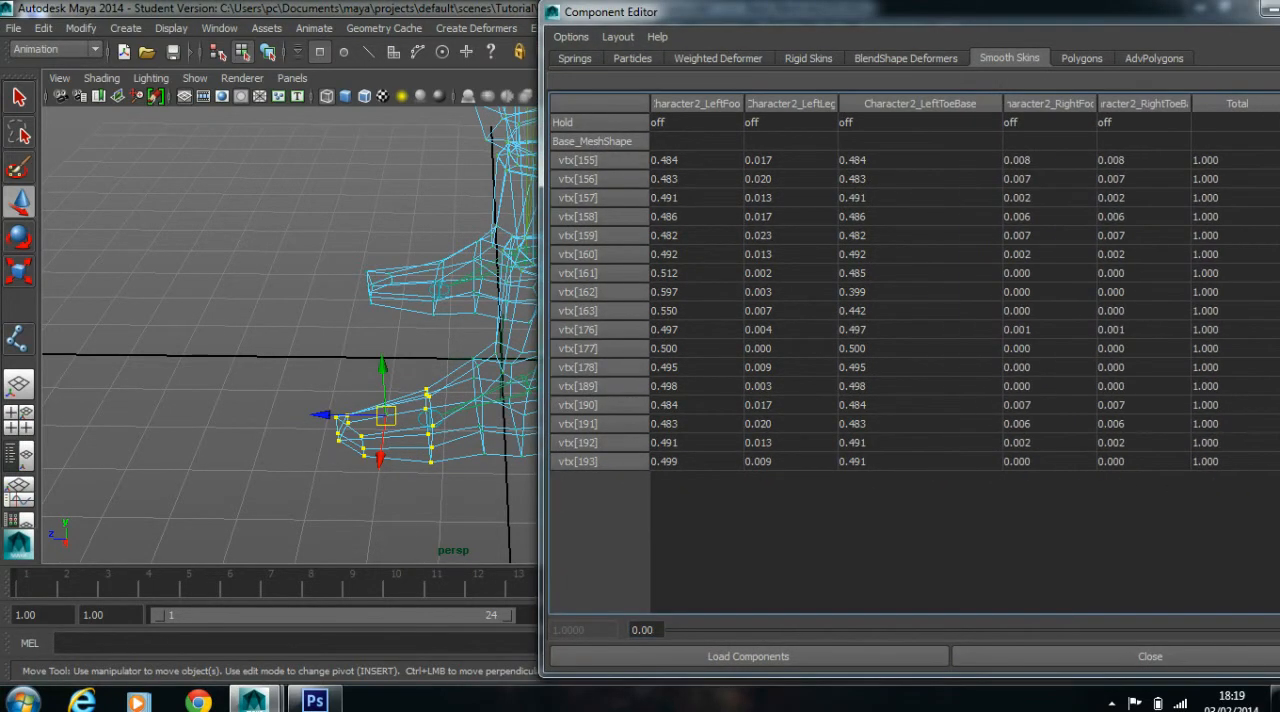
{"action": "left_click_drag", "start_coordinate": [919, 160], "coordinate": [919, 461]}
{"action": "type", "text": "1"}
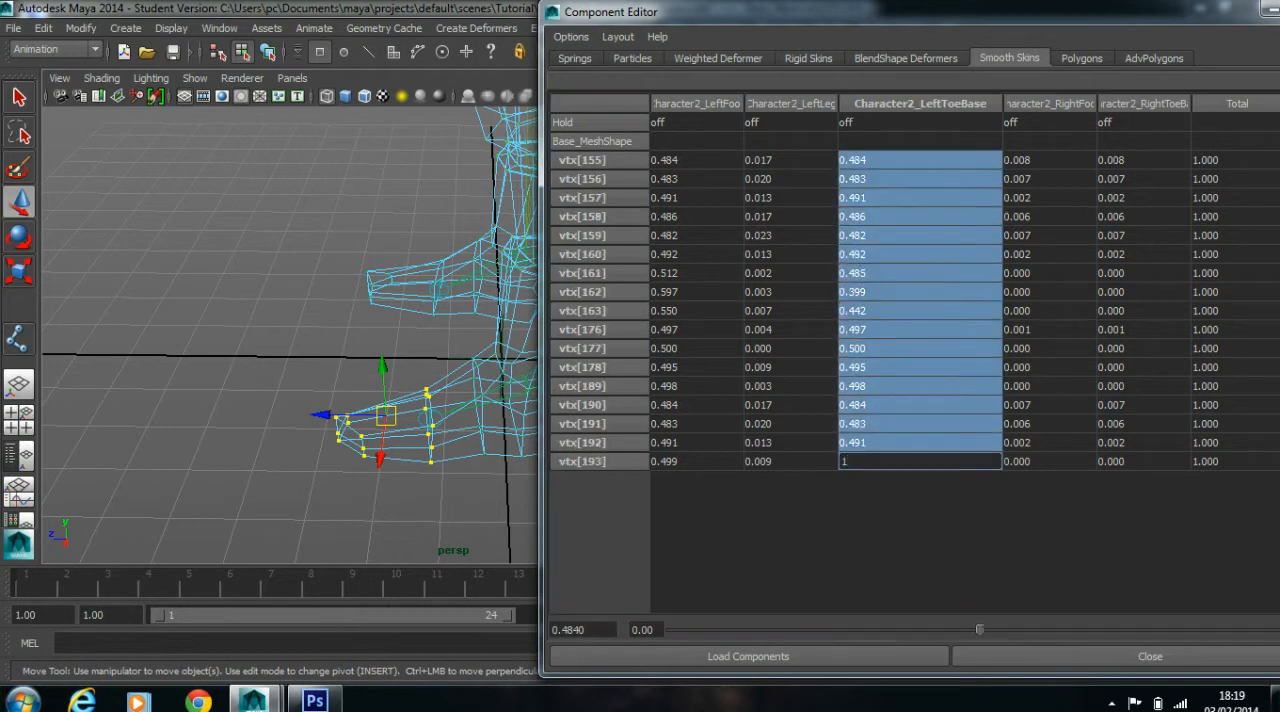
{"action": "key", "text": "Return"}
{"action": "left_click_drag", "start_coordinate": [1238, 13], "coordinate": [960, 15]}
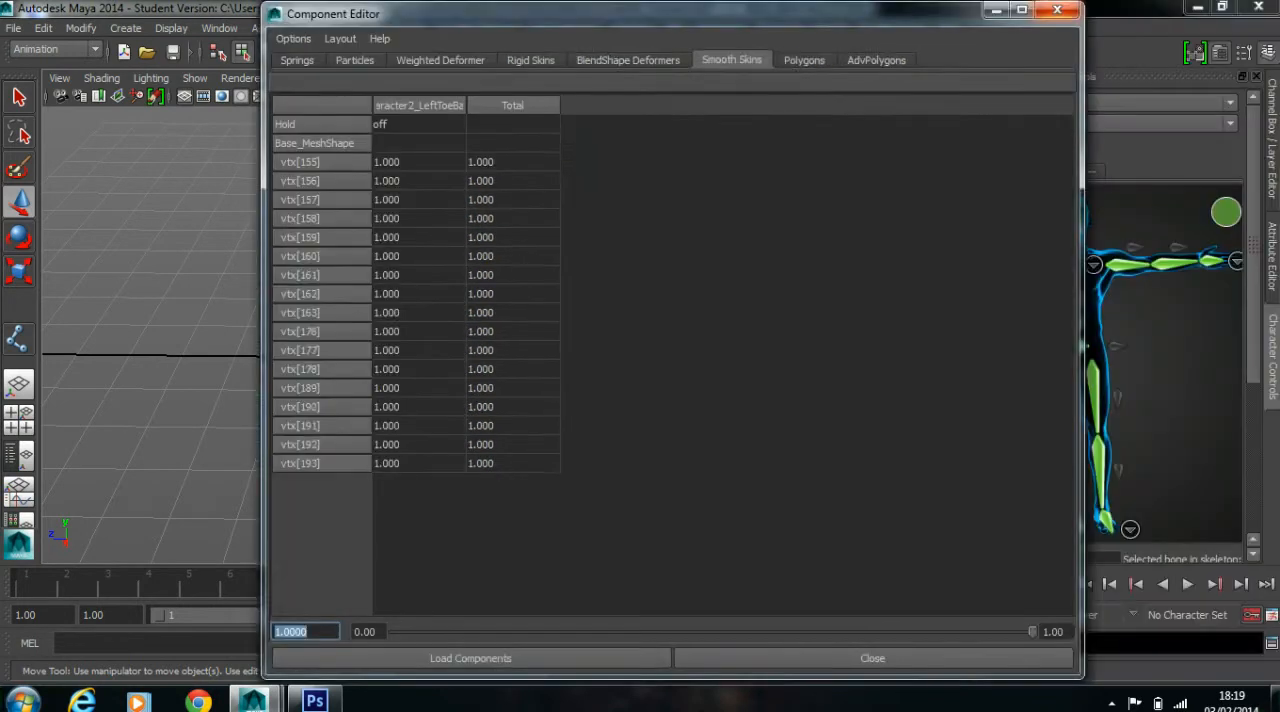
{"action": "left_click", "coordinate": [1062, 9]}
Return the character mesh to object selection in shaded display and mirror its skin weights
{"action": "scroll", "coordinate": [560, 300], "scroll_direction": "down", "scroll_amount": 5}
{"action": "middle_click_drag", "start_coordinate": [560, 300], "coordinate": [551, 368], "text": "alt"}
{"action": "left_click_drag", "start_coordinate": [480, 368], "coordinate": [700, 362], "text": "alt"}
{"action": "middle_click_drag", "start_coordinate": [700, 362], "coordinate": [697, 461], "text": "alt"}
{"action": "left_click", "coordinate": [531, 190]}
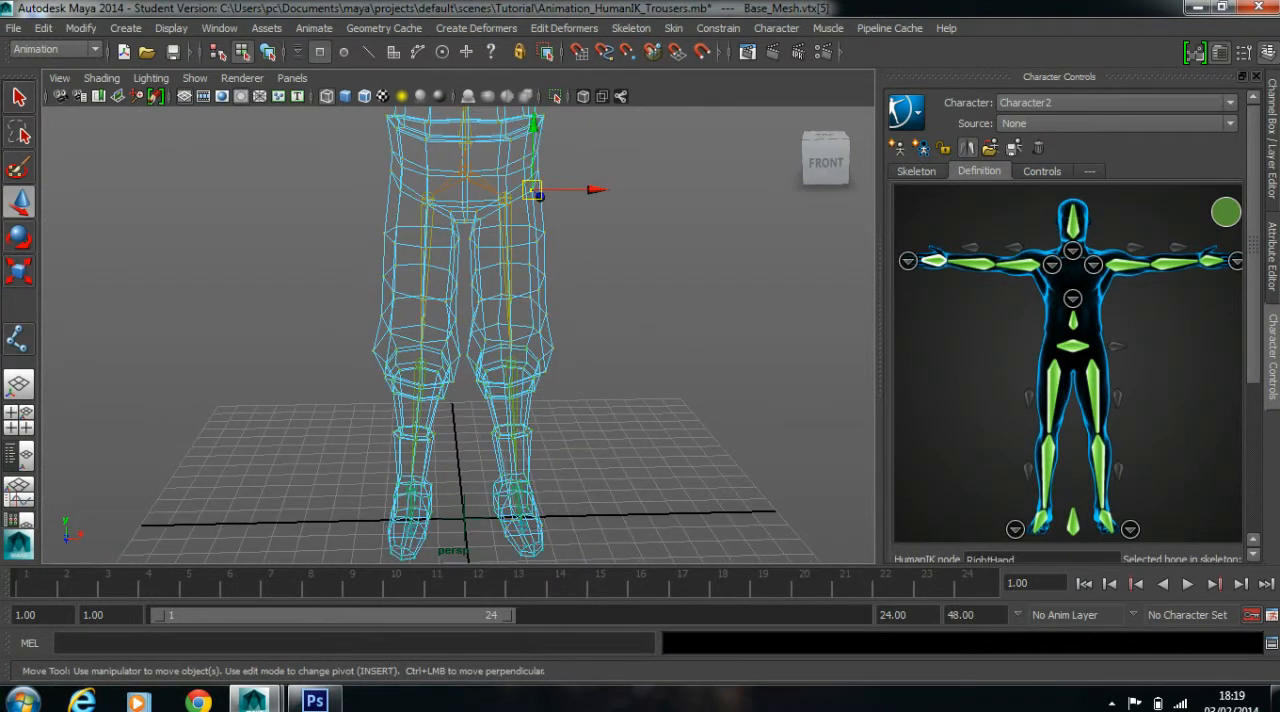
{"action": "key", "text": "F8"}
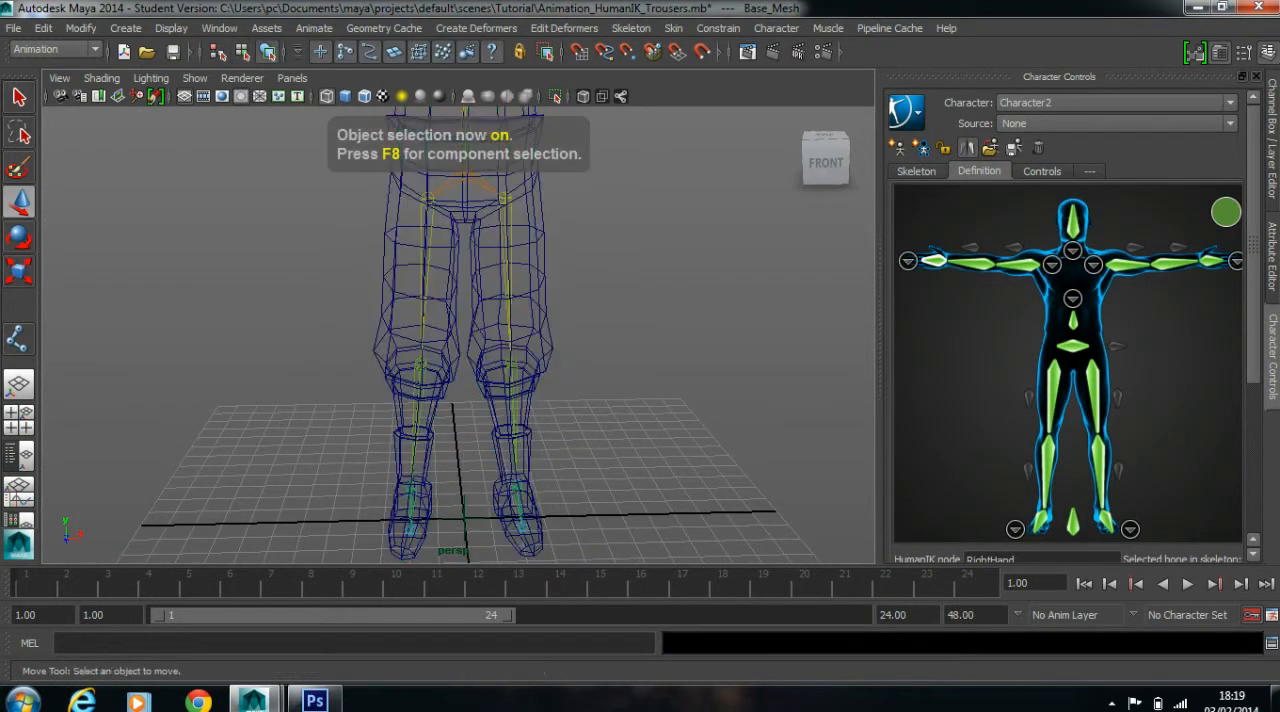
{"action": "scroll", "coordinate": [452, 545], "scroll_direction": "up", "scroll_amount": 3}
{"action": "key", "text": "5"}
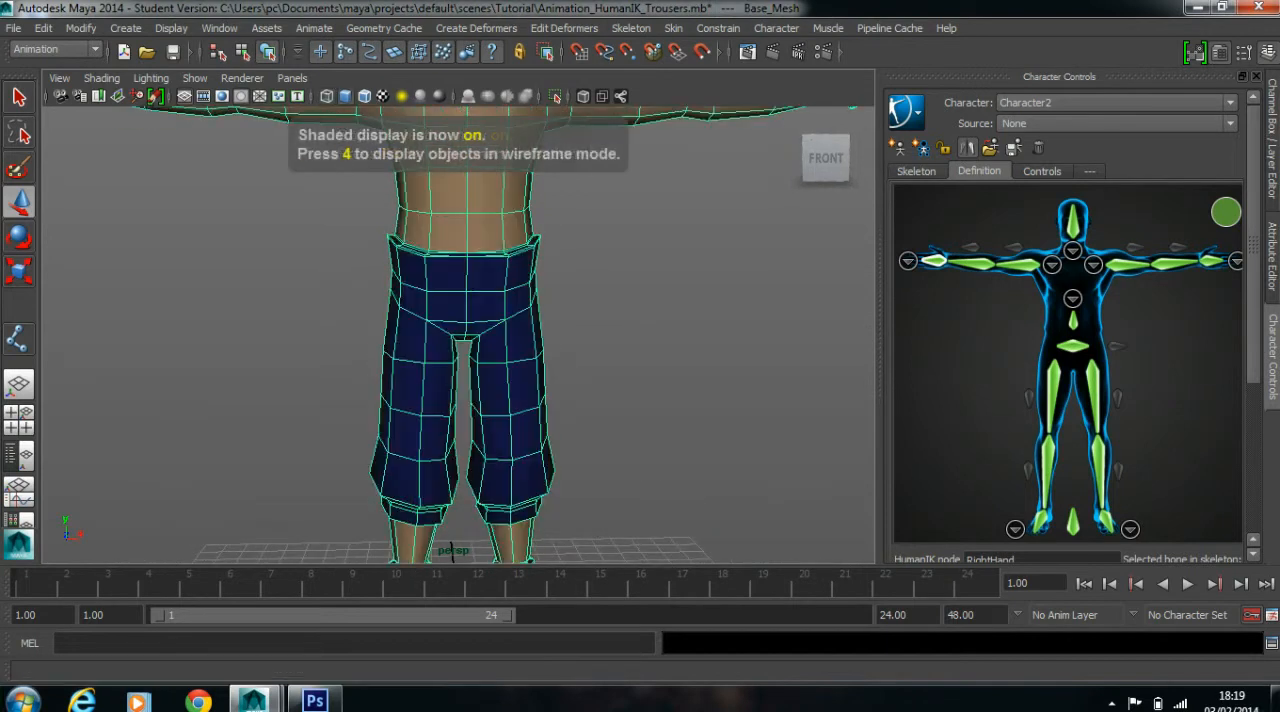
{"action": "left_click", "coordinate": [718, 28]}
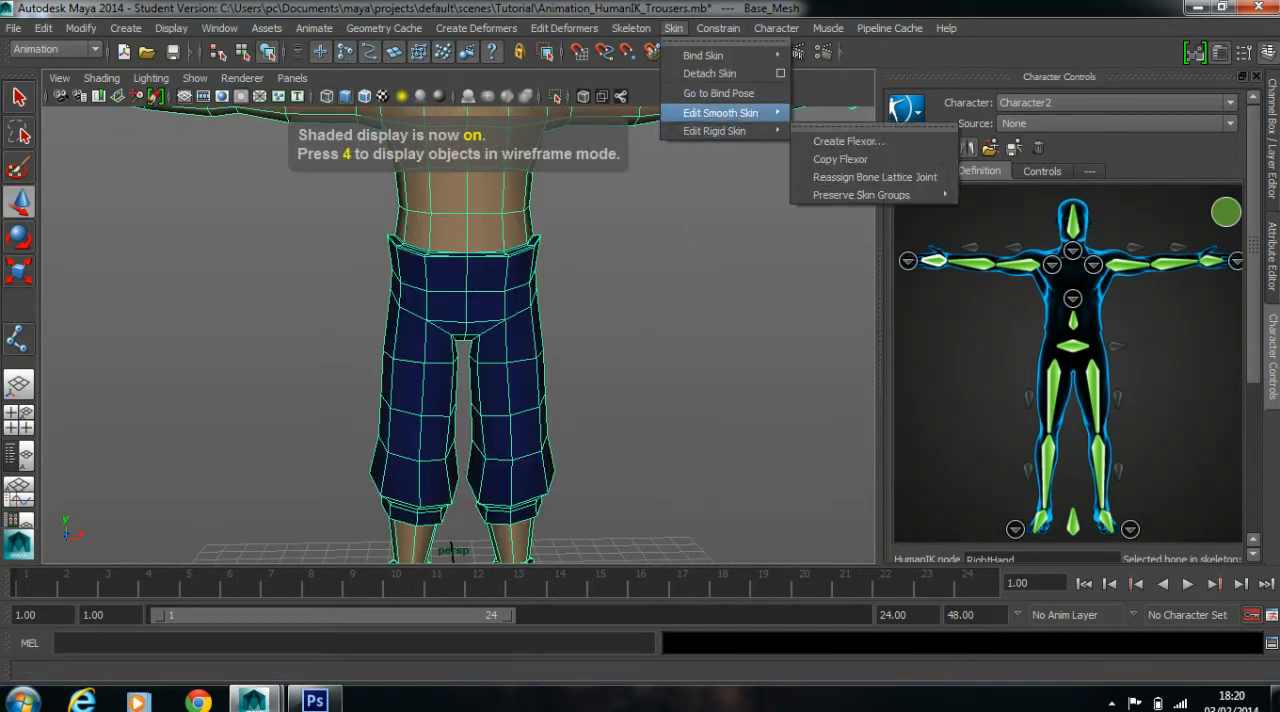
{"action": "mouse_move", "coordinate": [720, 113]}
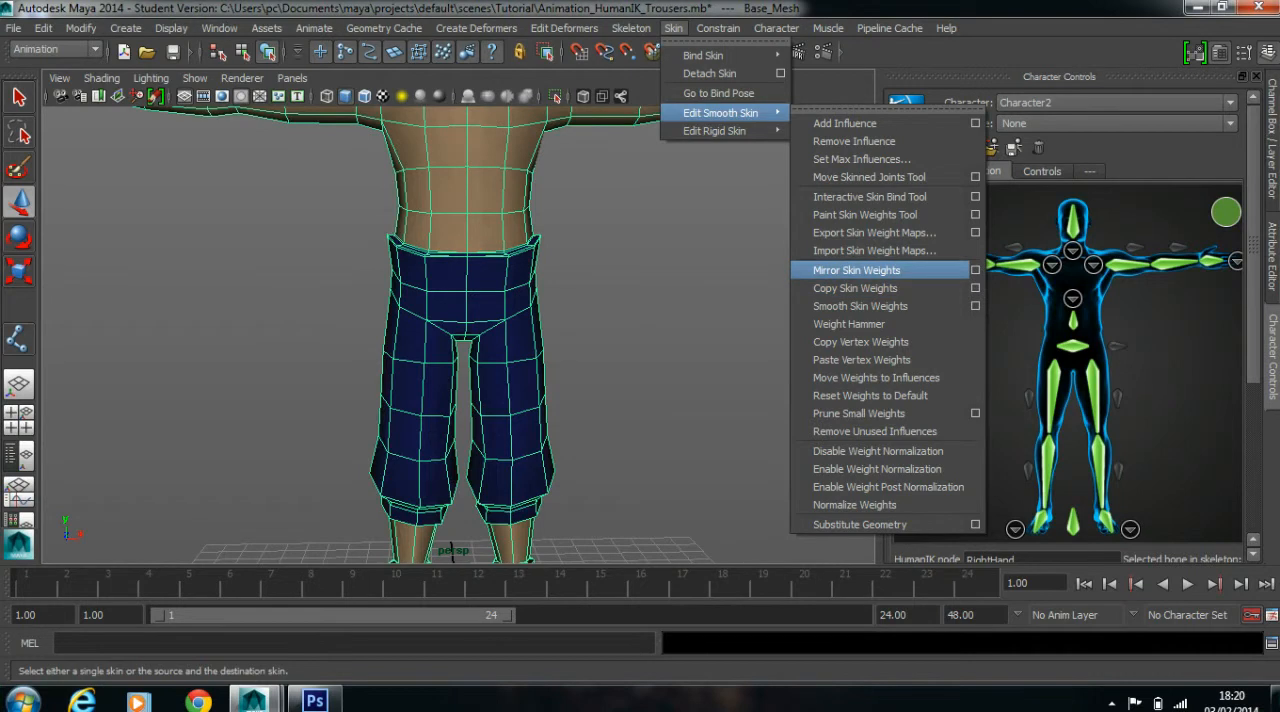
{"action": "left_click", "coordinate": [857, 270]}
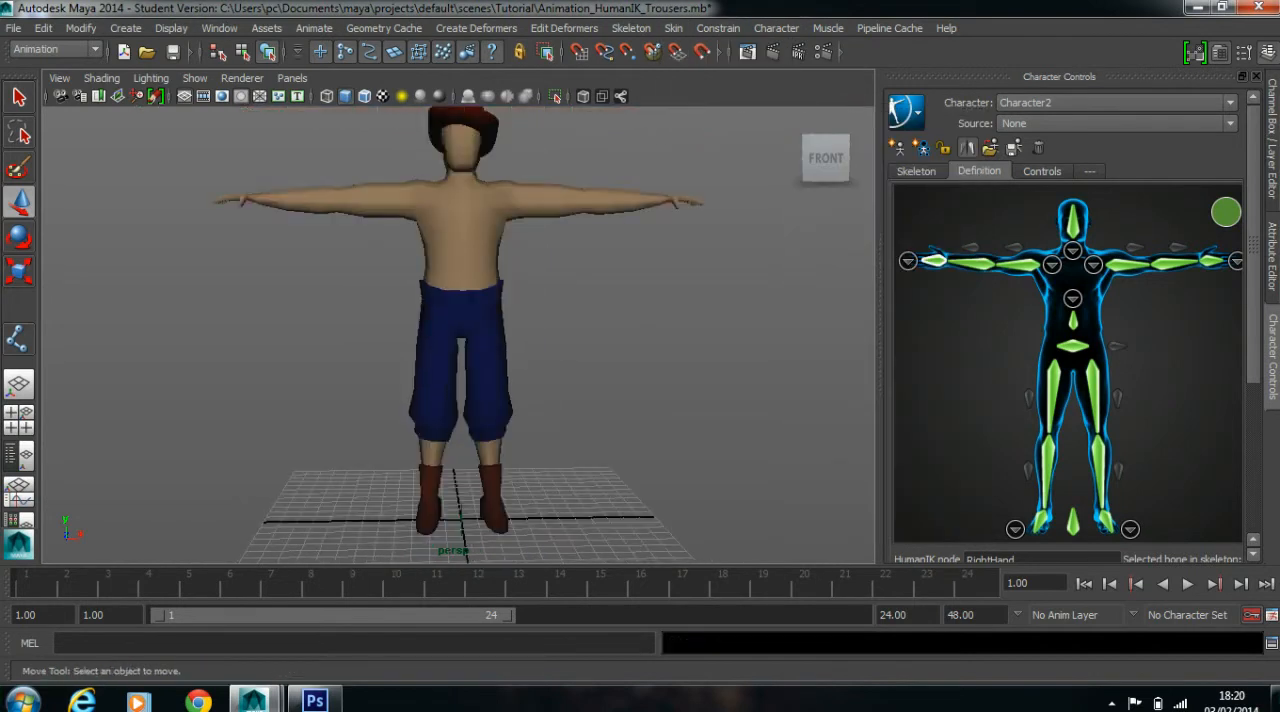
Test-rotate the right and left legs to check the mirrored deformation, undoing each rotation
{"action": "left_click", "coordinate": [431, 363]}
{"action": "key", "text": "e"}
{"action": "left_click_drag", "start_coordinate": [435, 421], "coordinate": [404, 414]}
{"action": "key", "text": "ctrl+z"}
{"action": "key", "text": "ctrl+z"}
{"action": "left_click_drag", "start_coordinate": [460, 350], "coordinate": [508, 356]}
{"action": "left_click_drag", "start_coordinate": [487, 421], "coordinate": [521, 415]}
{"action": "key", "text": "ctrl+z"}
{"action": "key", "text": "ctrl+z"}
Rotate the Character2_LeftArm joint upward to pose the left arm raised and test how the torso deforms
{"action": "scroll", "coordinate": [460, 330], "scroll_direction": "up", "scroll_amount": 5}
{"action": "middle_click_drag", "start_coordinate": [460, 330], "coordinate": [475, 470], "text": "alt"}
{"action": "scroll", "coordinate": [482, 421], "scroll_direction": "down", "scroll_amount": 4}
{"action": "left_click_drag", "start_coordinate": [475, 400], "coordinate": [490, 396], "text": "alt"}
{"action": "left_click_drag", "start_coordinate": [551, 278], "coordinate": [588, 350]}
{"action": "middle_click_drag", "start_coordinate": [588, 350], "coordinate": [560, 361], "text": "alt"}
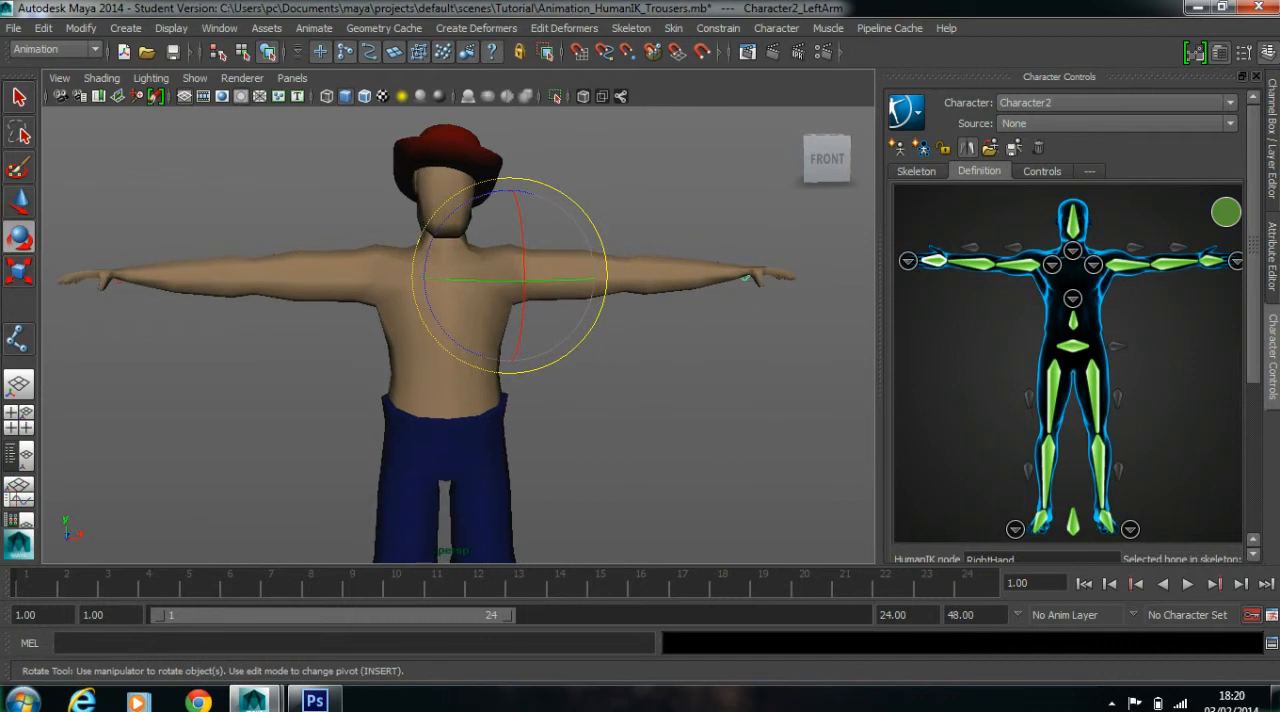
{"action": "left_click_drag", "start_coordinate": [560, 361], "coordinate": [605, 294]}
{"action": "left_click", "coordinate": [640, 305]}
Select the mesh vertices on the left side of the torso below the armpit and show them in wireframe
{"action": "scroll", "coordinate": [640, 305], "scroll_direction": "up", "scroll_amount": 1}
{"action": "scroll", "coordinate": [515, 264], "scroll_direction": "up", "scroll_amount": 3}
{"action": "middle_click_drag", "start_coordinate": [515, 264], "coordinate": [499, 214], "text": "alt"}
{"action": "left_click", "coordinate": [527, 304]}
{"action": "scroll", "coordinate": [527, 304], "scroll_direction": "up", "scroll_amount": 3}
{"action": "mouse_move", "coordinate": [499, 214]}
{"action": "left_mouse_down", "text": "alt"}
{"action": "mouse_move", "coordinate": [471, 214]}
{"action": "mouse_move", "coordinate": [486, 208]}
{"action": "left_mouse_up", "text": "alt"}
{"action": "right_click_drag", "start_coordinate": [532, 296], "coordinate": [486, 295]}
{"action": "left_click_drag", "start_coordinate": [514, 284], "coordinate": [553, 313]}
{"action": "left_click", "coordinate": [644, 308]}
{"action": "key", "text": "4"}
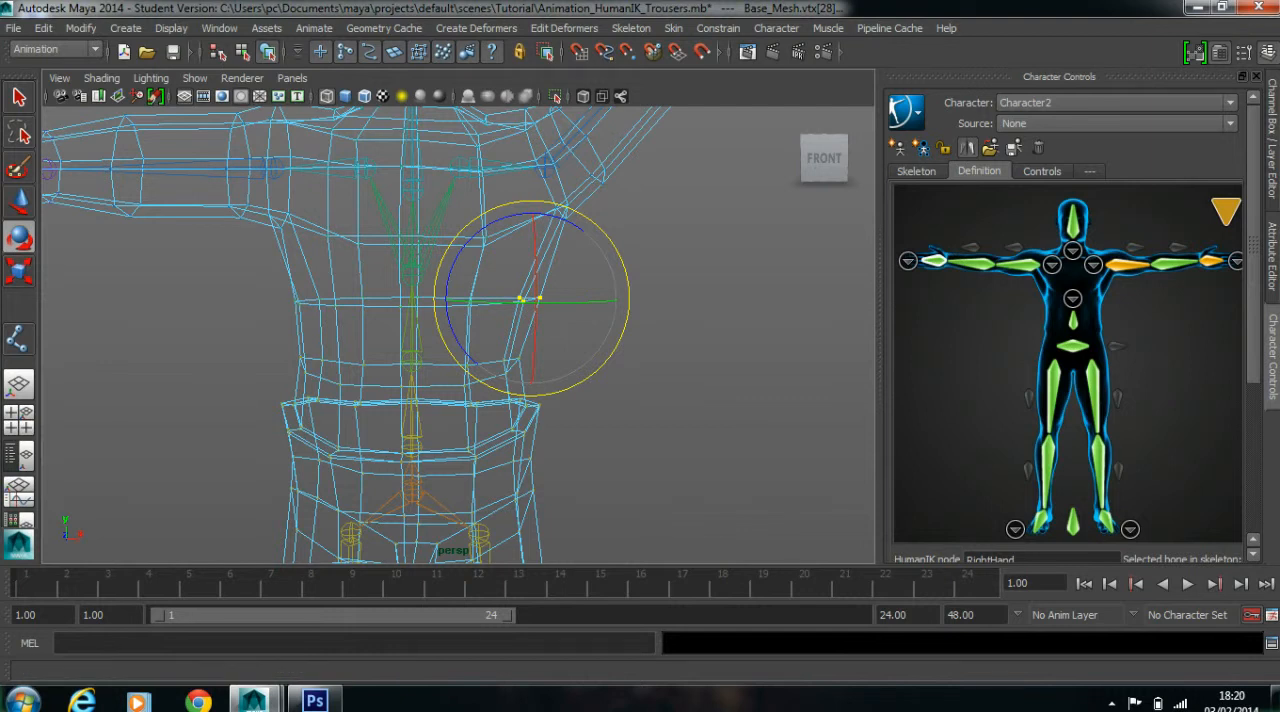
In the Component Editor, set the Character2_LeftArm and Character2_LeftShoulder smooth skin weights of the selected torso vertices to 0
{"action": "left_click", "coordinate": [219, 28]}
{"action": "mouse_move", "coordinate": [262, 56]}
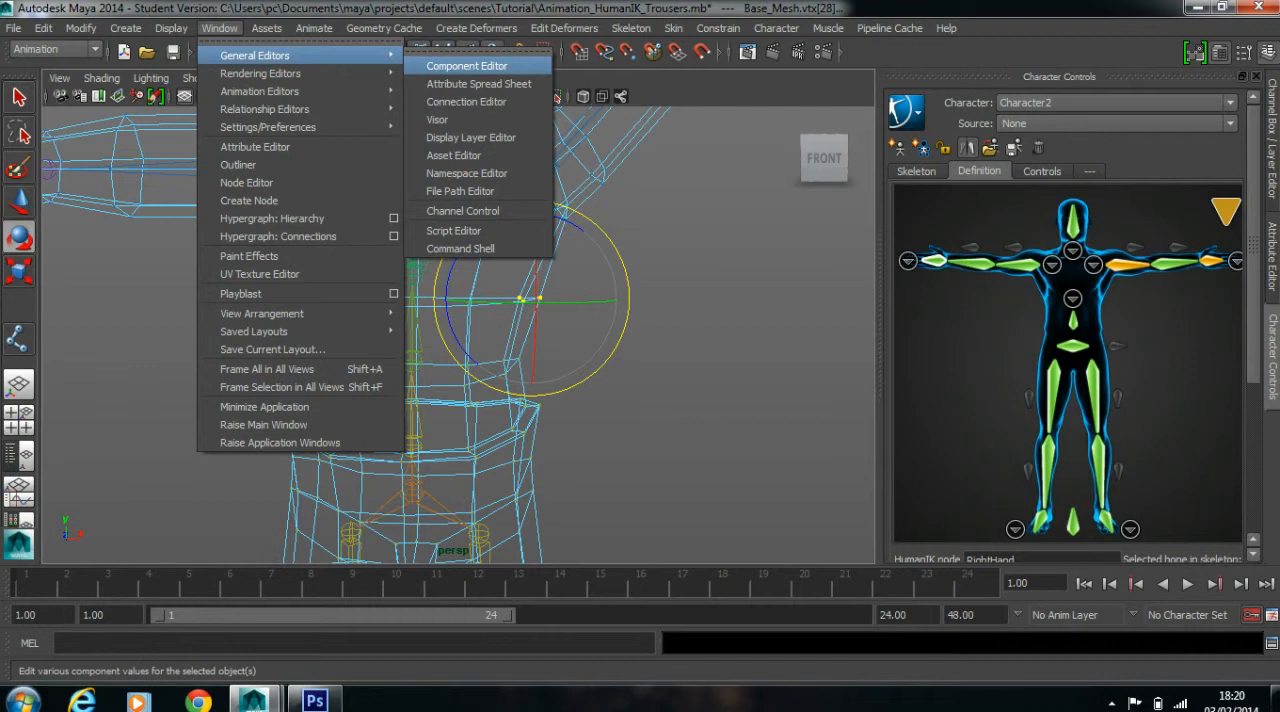
{"action": "left_click", "coordinate": [467, 66]}
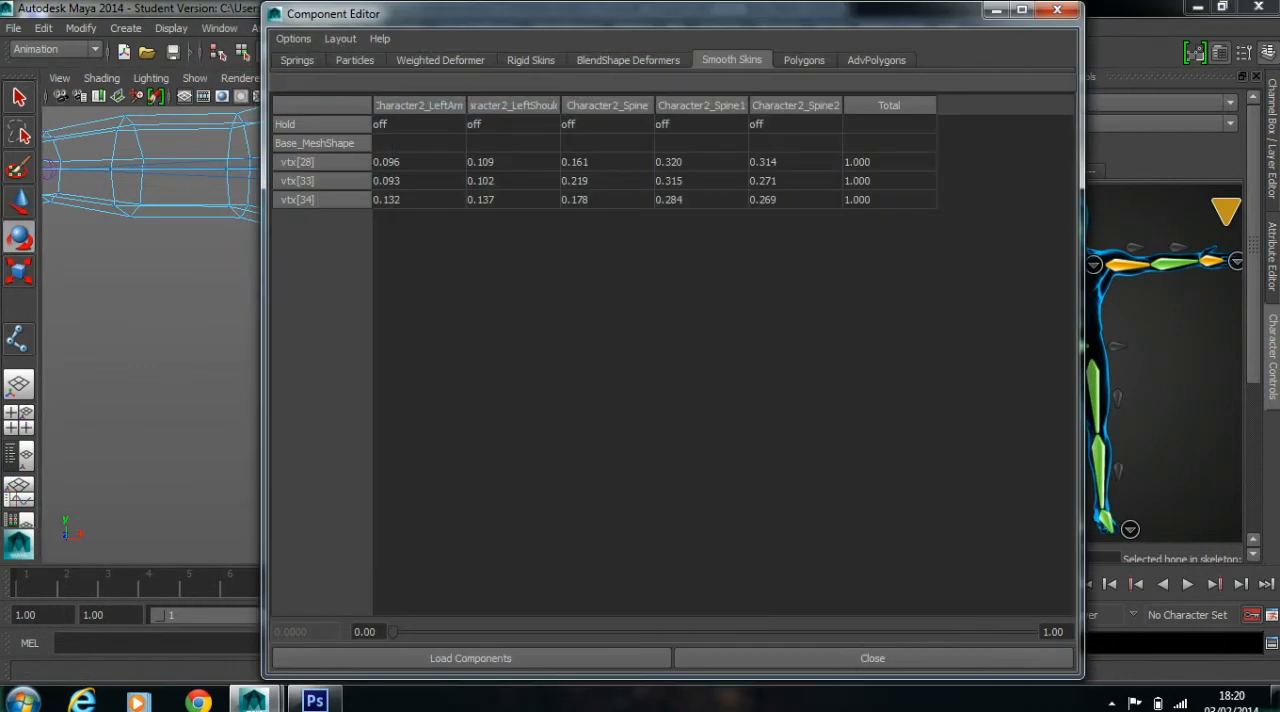
{"action": "left_click_drag", "start_coordinate": [520, 14], "coordinate": [787, 24]}
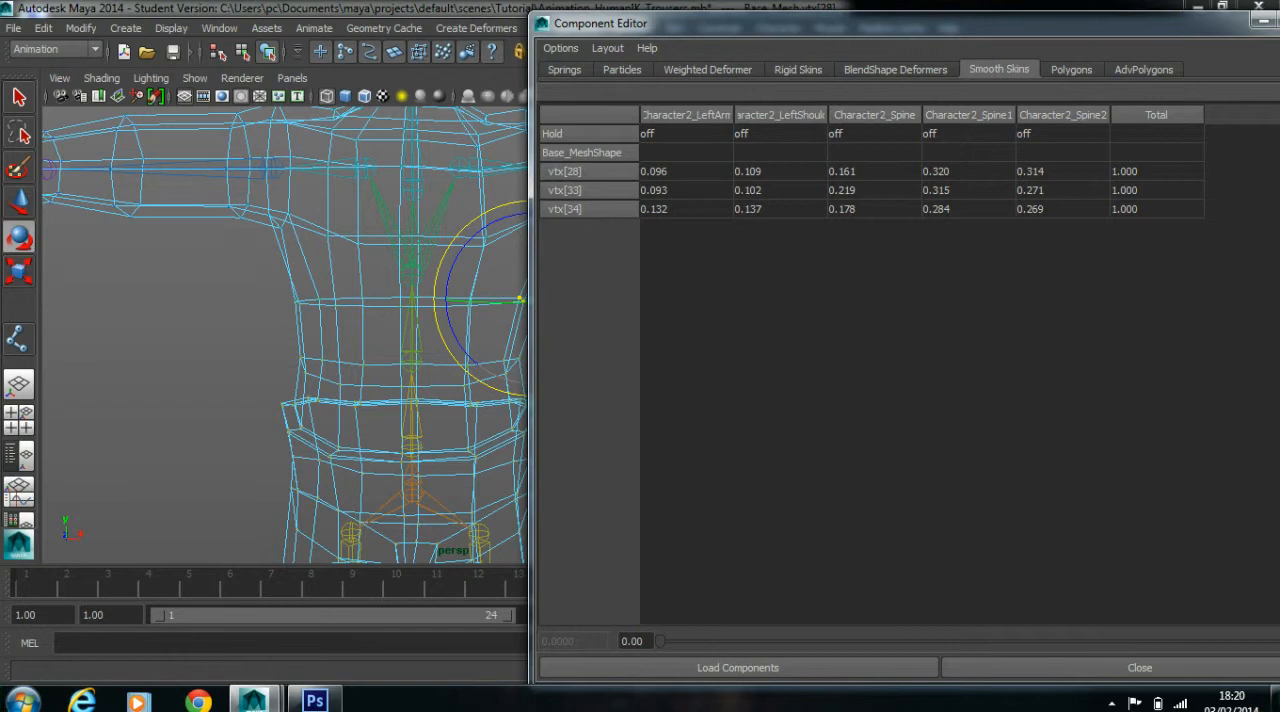
{"action": "left_click_drag", "start_coordinate": [686, 171], "coordinate": [686, 209]}
{"action": "type", "text": "0"}
{"action": "key", "text": "Return"}
{"action": "type", "text": "0"}
{"action": "key", "text": "Return"}
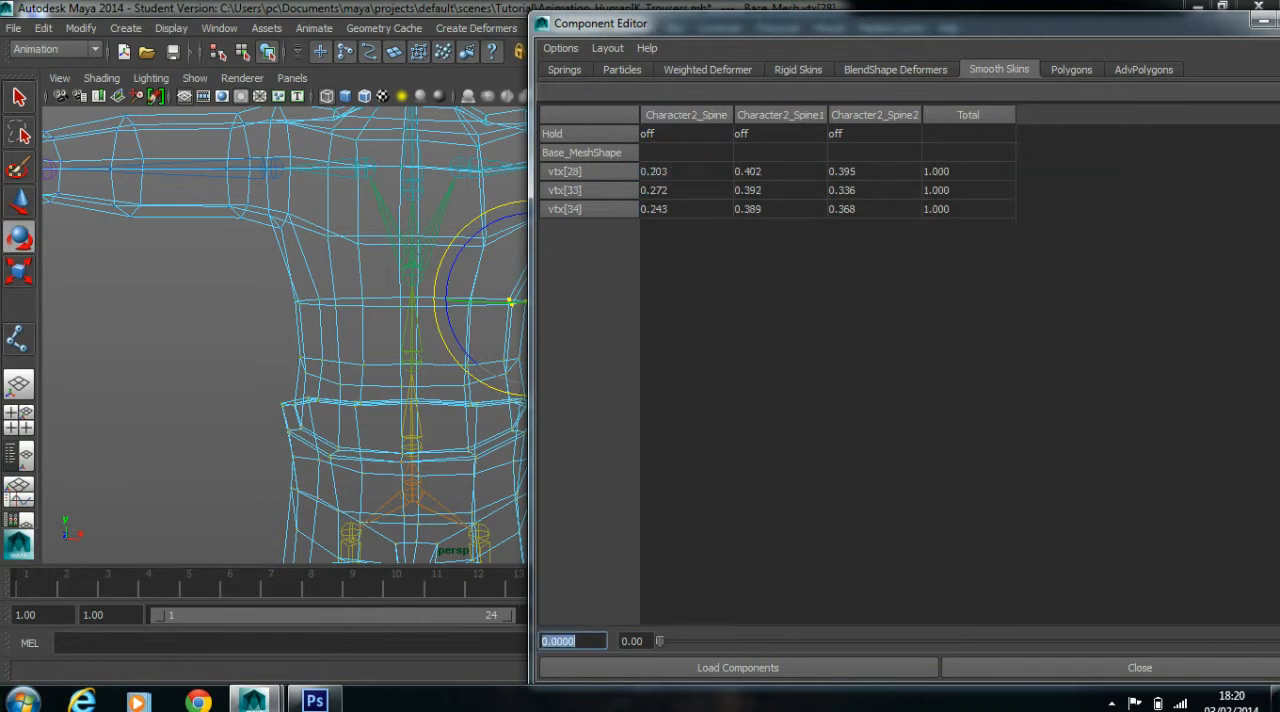
Set the Character2_Spine weight of the three selected torso vertices to 0 and close the Component Editor
{"action": "left_click_drag", "start_coordinate": [620, 22], "coordinate": [872, 21]}
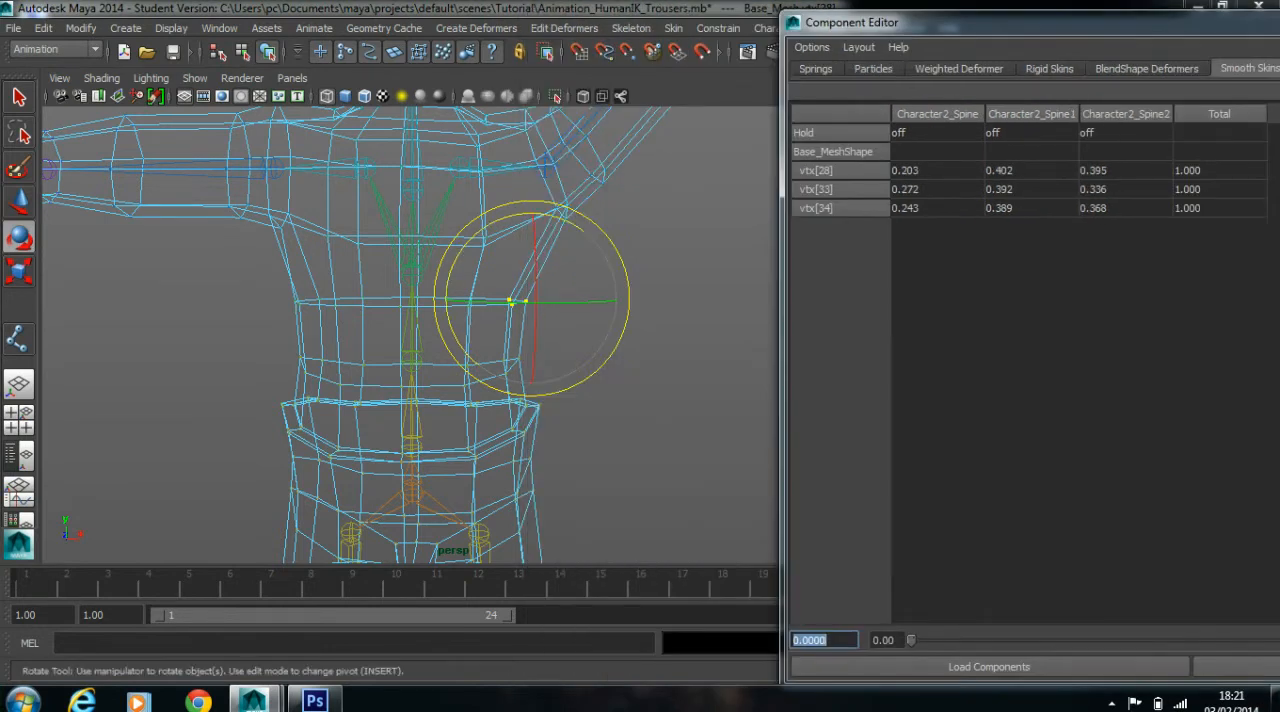
{"action": "left_click_drag", "start_coordinate": [937, 171], "coordinate": [937, 190]}
{"action": "left_click", "coordinate": [937, 208], "text": "shift"}
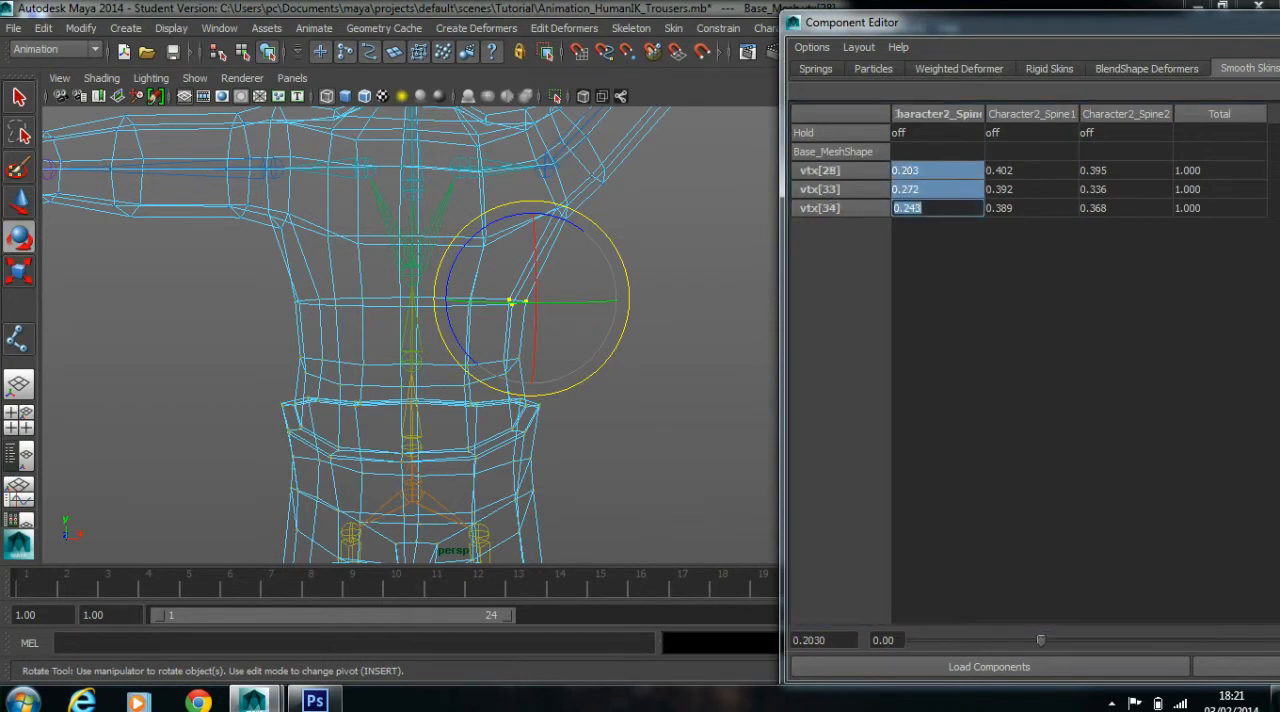
{"action": "type", "text": "0"}
{"action": "key", "text": "Return"}
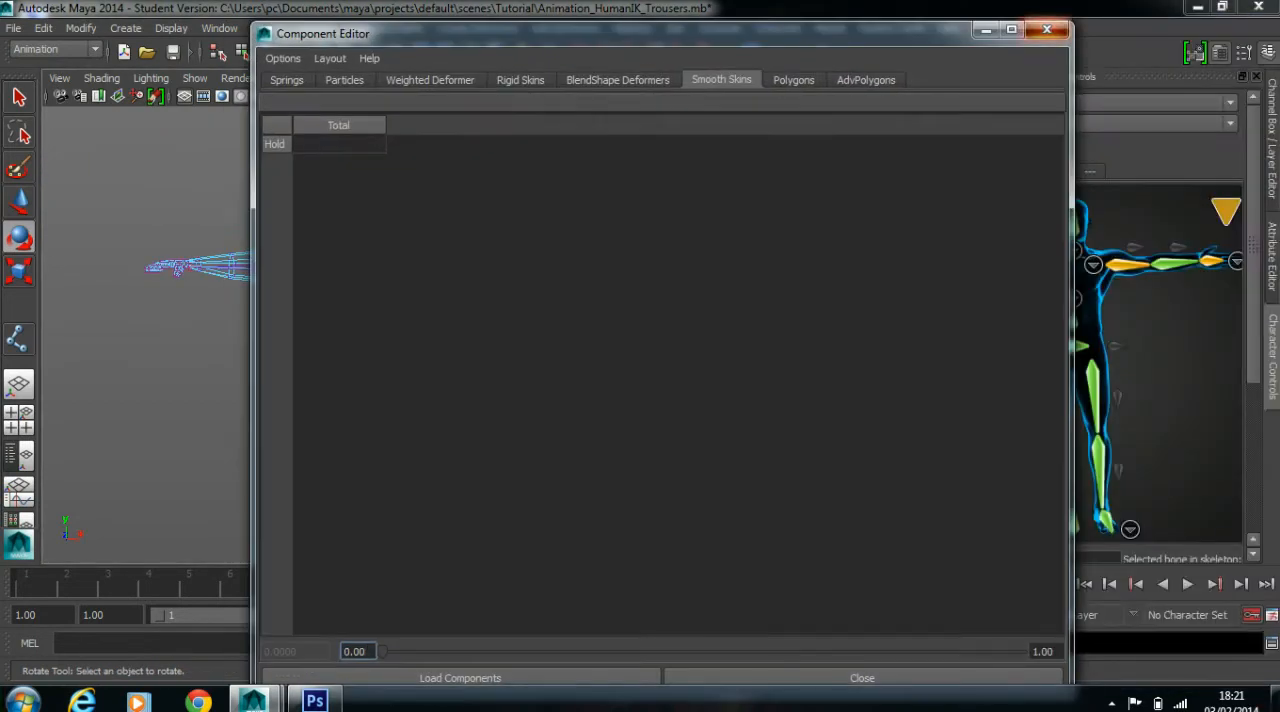
{"action": "left_click", "coordinate": [1047, 30]}
Select the Character2_Hips joint and return the skeleton to its bind pose
{"action": "mouse_move", "coordinate": [1220, 211]}
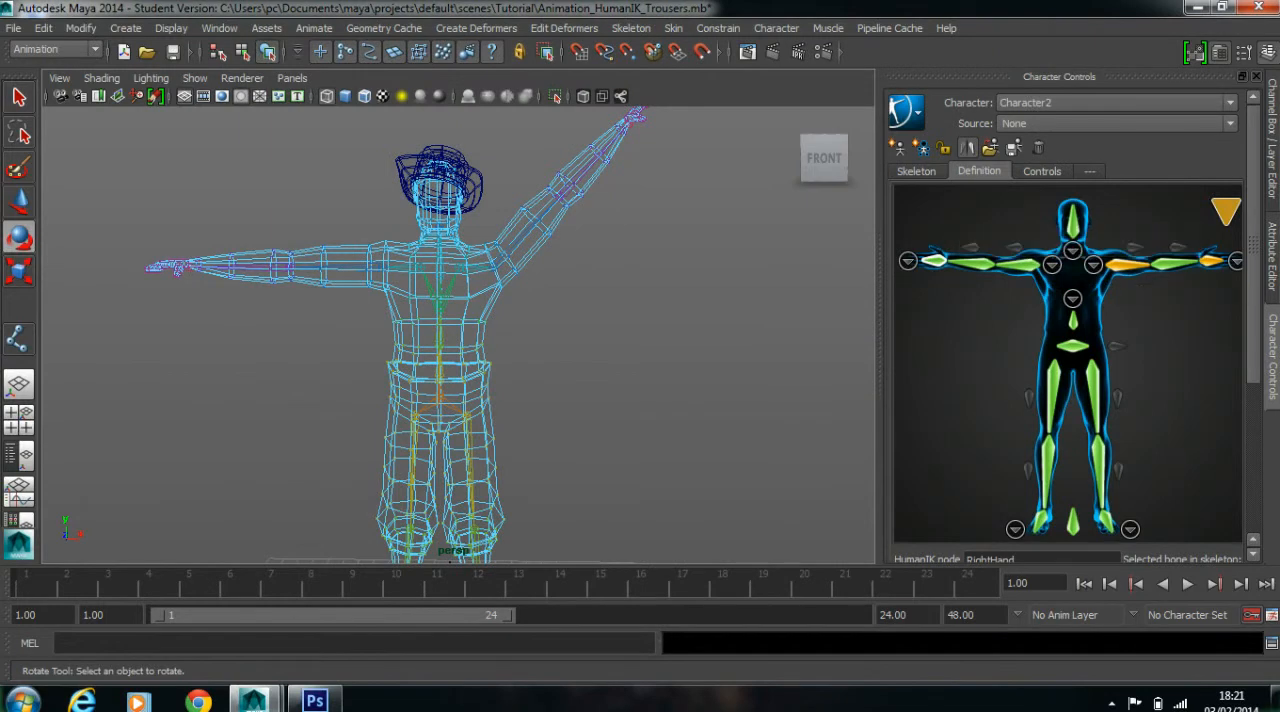
{"action": "right_click_drag", "start_coordinate": [503, 262], "coordinate": [545, 255]}
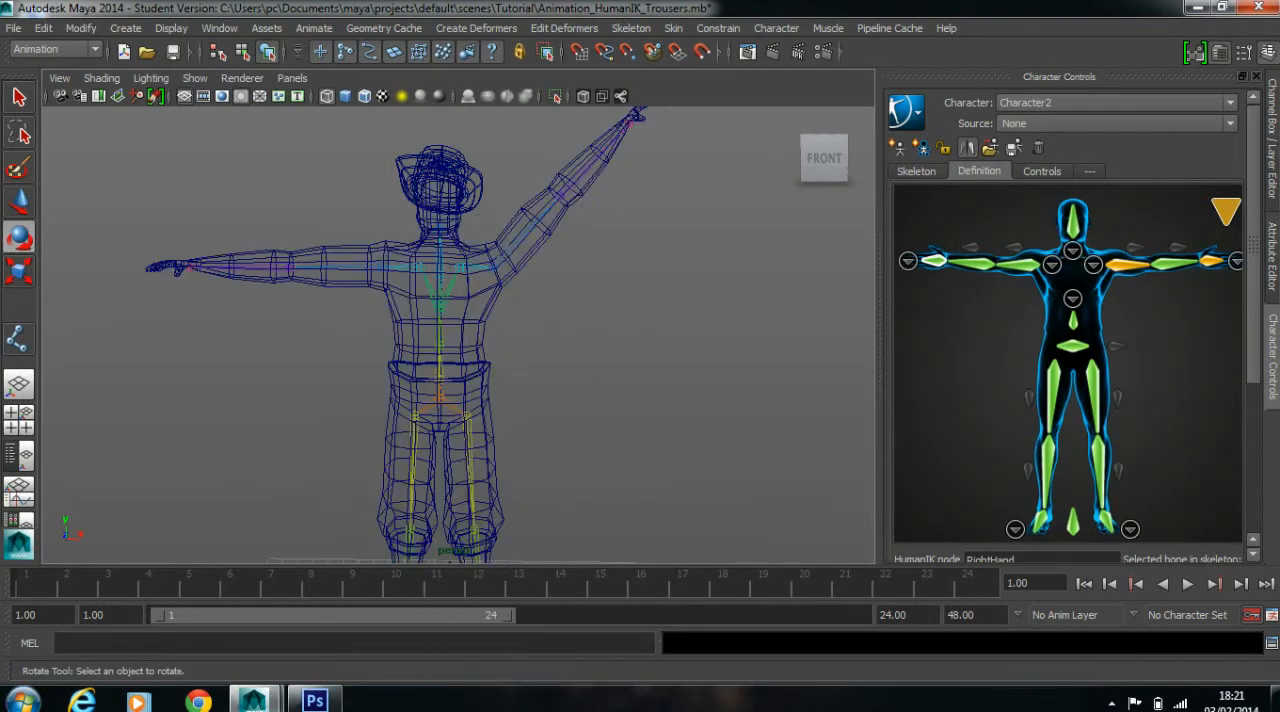
{"action": "left_click", "coordinate": [440, 398]}
{"action": "left_click", "coordinate": [673, 28]}
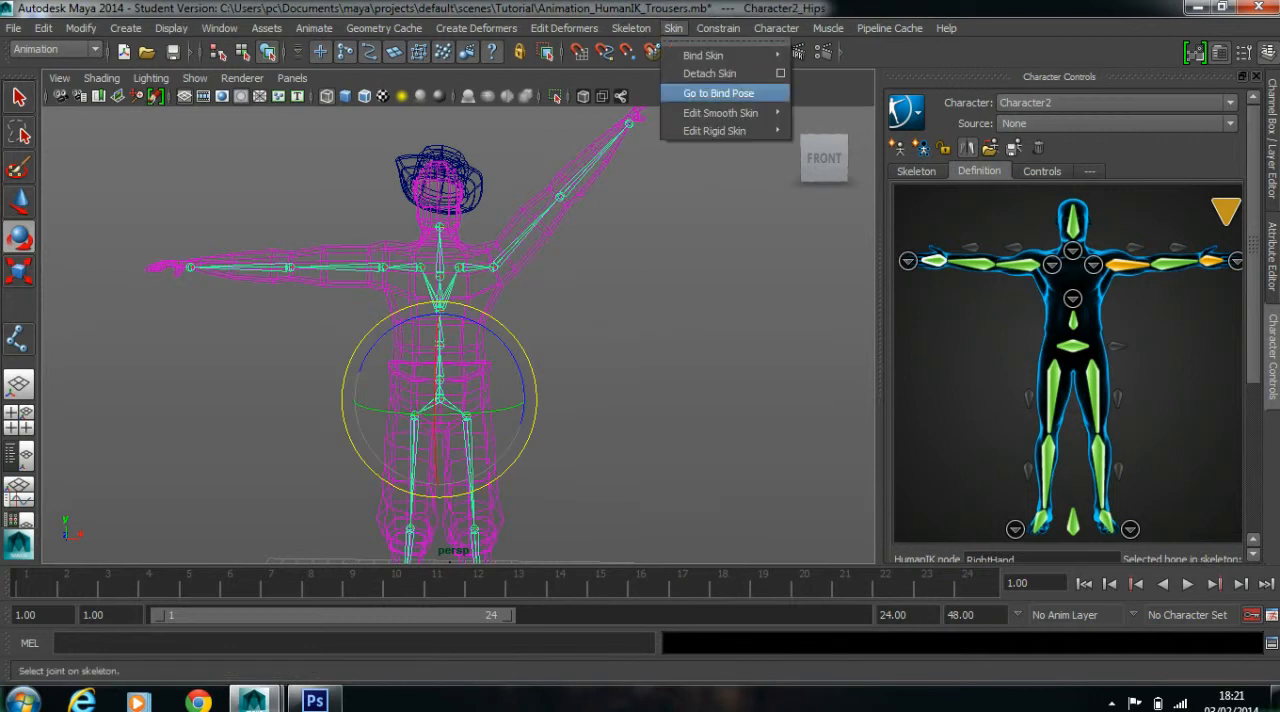
{"action": "left_click", "coordinate": [714, 94]}
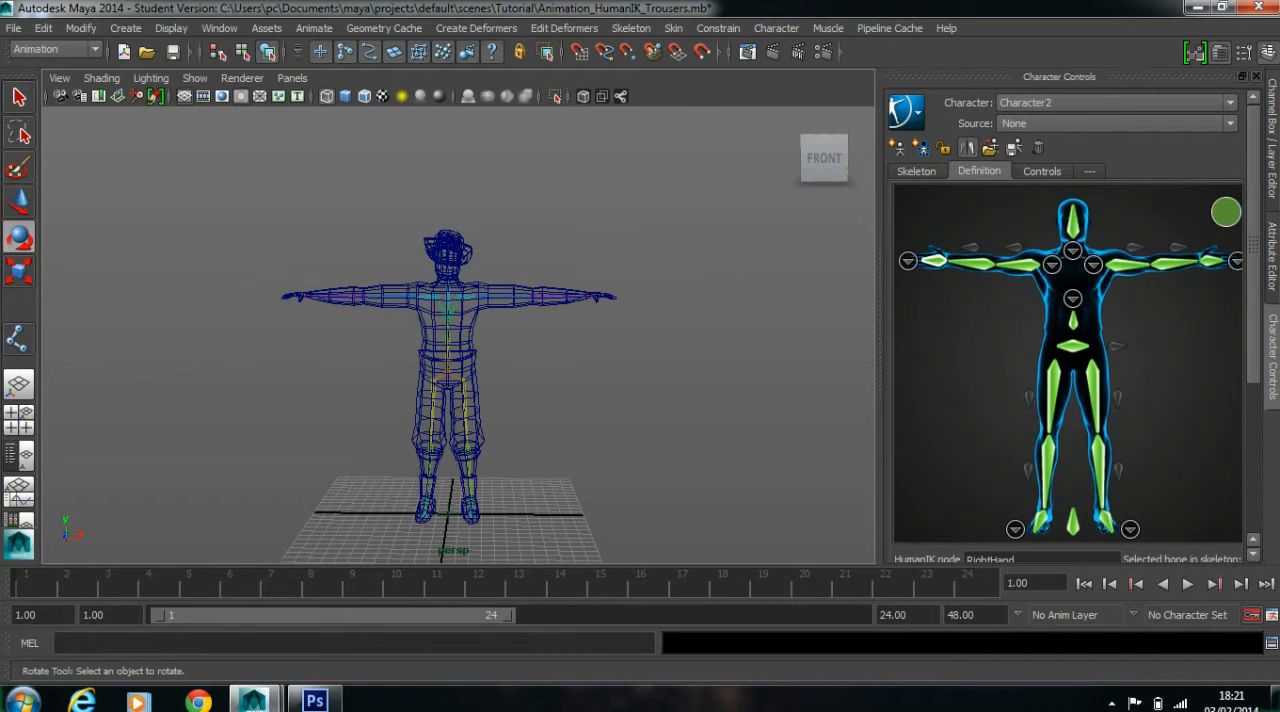
Test-rotate the left arm in shaded display to check the deformation and undo the rotation
{"action": "key", "text": "5"}
{"action": "left_click", "coordinate": [545, 272]}
{"action": "mouse_move", "coordinate": [590, 258]}
{"action": "left_mouse_down"}
{"action": "mouse_move", "coordinate": [592, 285]}
{"action": "mouse_move", "coordinate": [588, 245]}
{"action": "mouse_move", "coordinate": [593, 275]}
{"action": "left_mouse_up"}
{"action": "key", "text": "ctrl+z"}
{"action": "key", "text": "ctrl+z"}
{"action": "left_click", "coordinate": [640, 350]}
Rotate the Character2_LeftUpLeg joint outward to pose the left leg raised sideways and inspect the hip deformation
{"action": "scroll", "coordinate": [458, 335], "scroll_direction": "up", "scroll_amount": 5}
{"action": "middle_click_drag", "start_coordinate": [520, 400], "coordinate": [520, 261], "text": "alt"}
{"action": "left_click", "coordinate": [480, 320]}
{"action": "left_click_drag", "start_coordinate": [562, 282], "coordinate": [535, 214]}
{"action": "scroll", "coordinate": [535, 240], "scroll_direction": "up", "scroll_amount": 3}
{"action": "middle_click_drag", "start_coordinate": [535, 240], "coordinate": [535, 333], "text": "alt"}
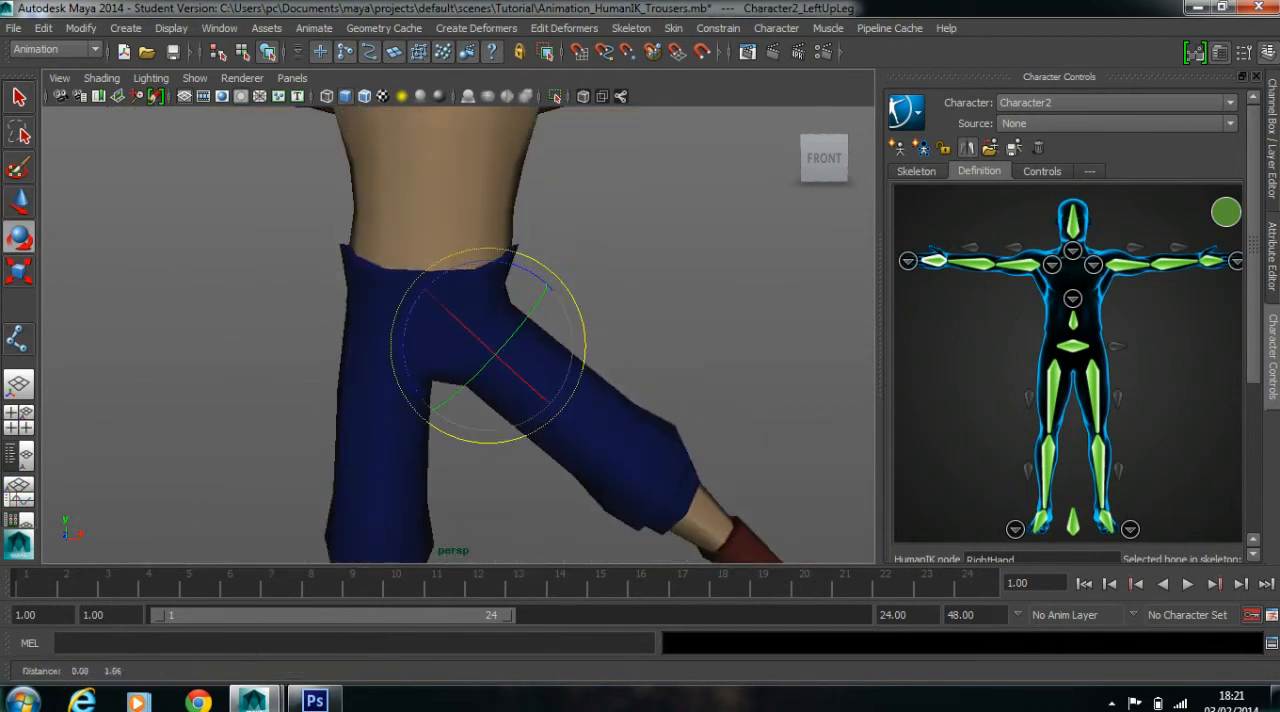
{"action": "left_click", "coordinate": [620, 270]}
Select the mesh vertices along the outer crease of the left hip and show them in wireframe
{"action": "scroll", "coordinate": [560, 300], "scroll_direction": "up", "scroll_amount": 1}
{"action": "left_click", "coordinate": [500, 325]}
{"action": "scroll", "coordinate": [500, 325], "scroll_direction": "up", "scroll_amount": 4}
{"action": "left_click_drag", "start_coordinate": [500, 325], "coordinate": [494, 291], "text": "alt"}
{"action": "right_click_drag", "start_coordinate": [510, 338], "coordinate": [510, 288]}
{"action": "left_click_drag", "start_coordinate": [541, 285], "coordinate": [505, 335]}
{"action": "key", "text": "w"}
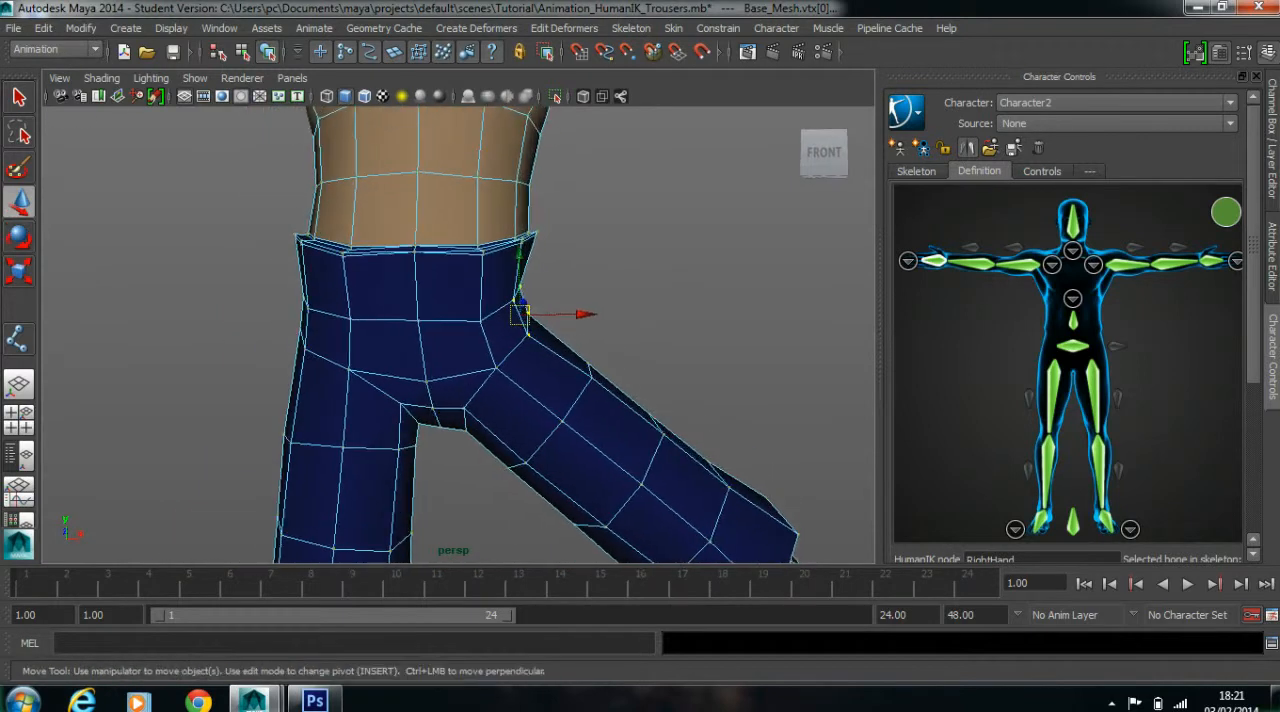
{"action": "key", "text": "4"}
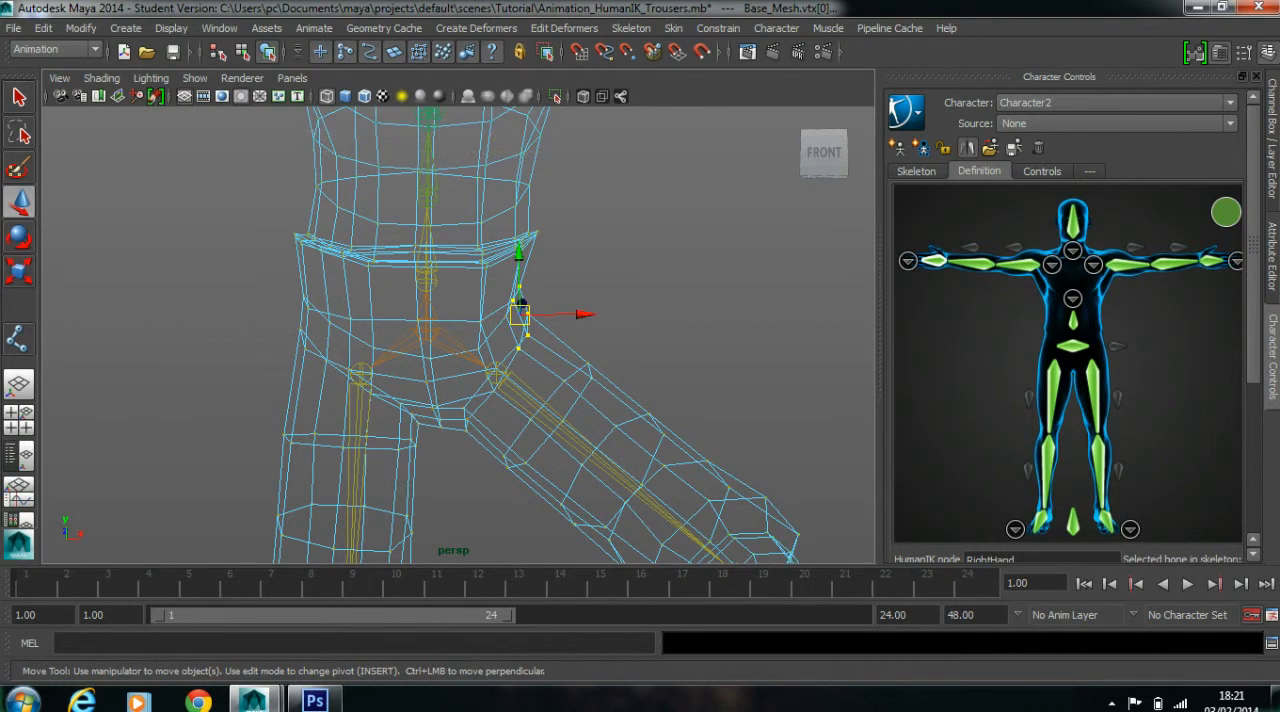
In the Component Editor, set the Character2_RightUpLeg smooth skin weight of the selected hip vertices to 0
{"action": "left_click", "coordinate": [219, 28]}
{"action": "mouse_move", "coordinate": [255, 55]}
{"action": "left_click", "coordinate": [462, 65]}
{"action": "left_click_drag", "start_coordinate": [530, 33], "coordinate": [686, 36]}
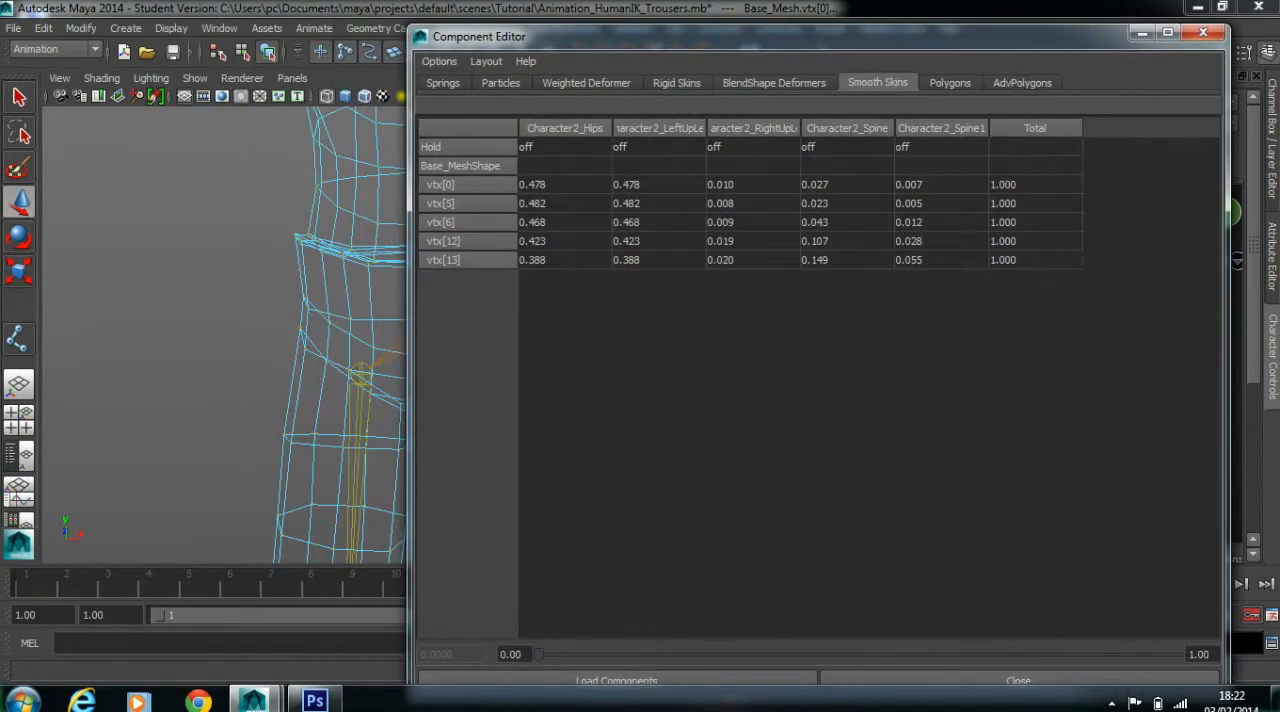
{"action": "left_click_drag", "start_coordinate": [752, 184], "coordinate": [752, 259]}
{"action": "type", "text": "0"}
{"action": "key", "text": "Return"}
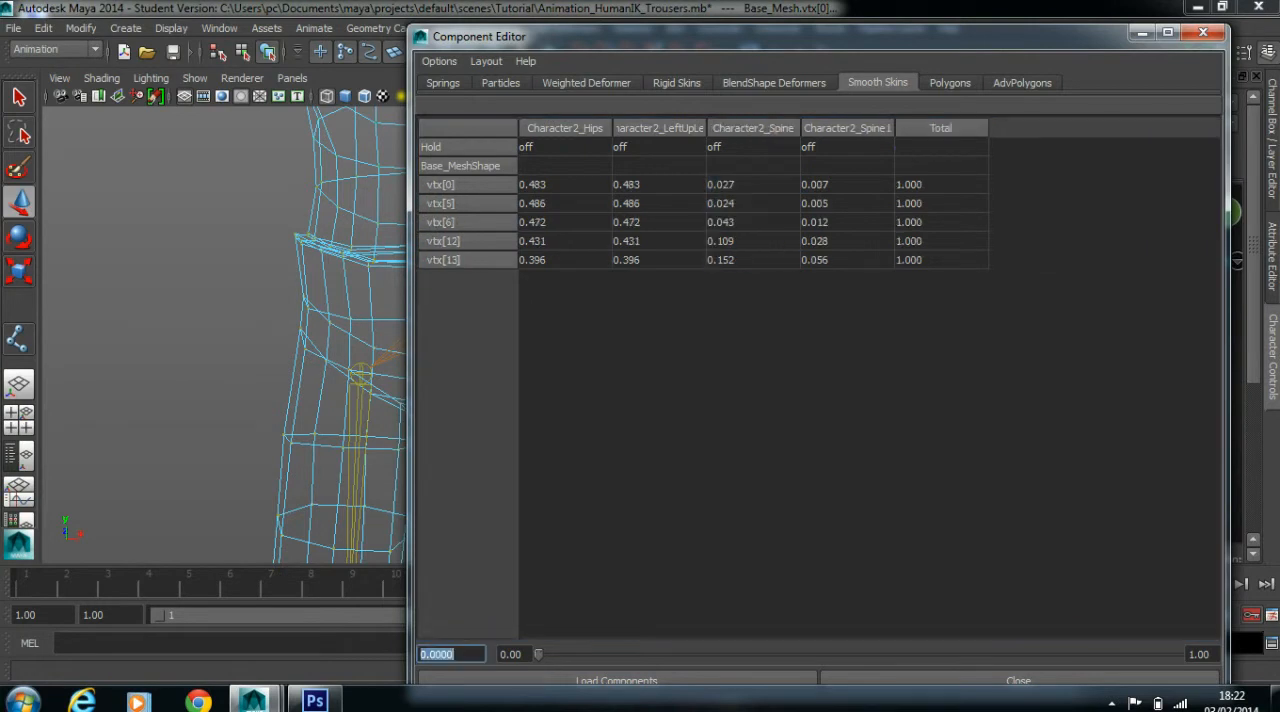
Set the Character2_Spine1 and Character2_Spine weights of the selected hip vertices to 0
{"action": "left_click_drag", "start_coordinate": [846, 184], "coordinate": [846, 259]}
{"action": "type", "text": "0"}
{"action": "key", "text": "Return"}
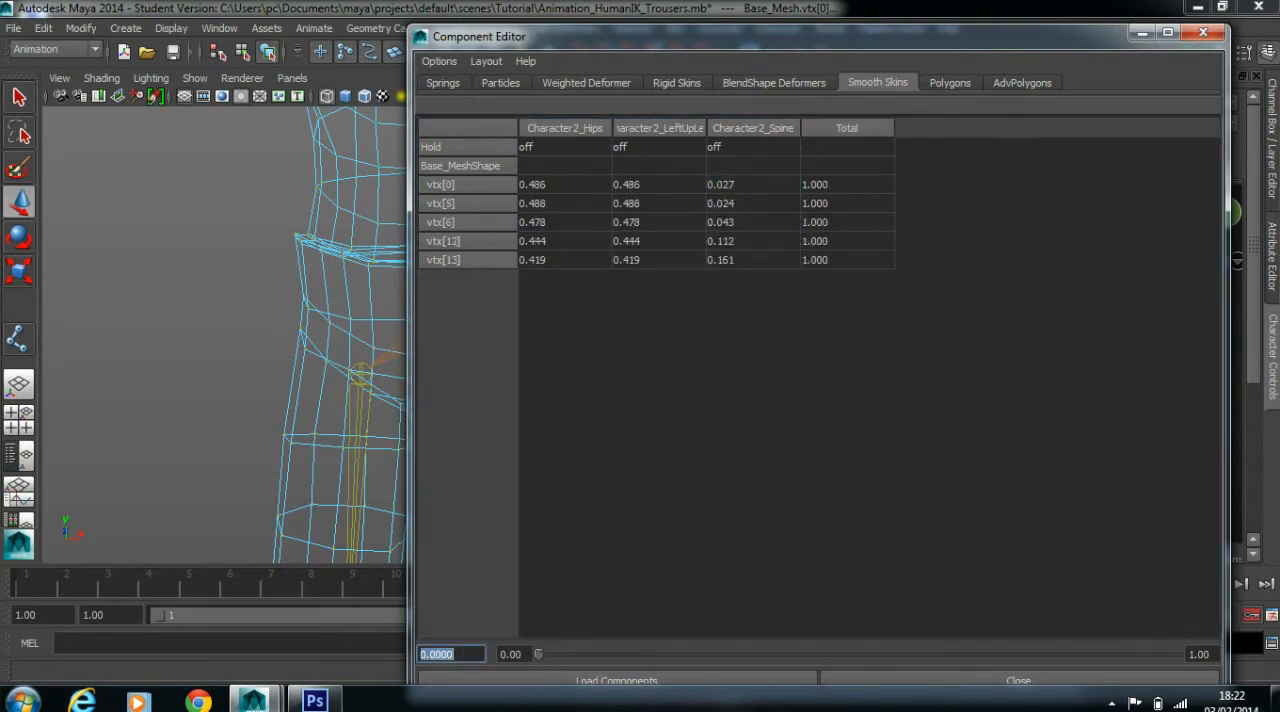
{"action": "left_click_drag", "start_coordinate": [753, 184], "coordinate": [753, 259]}
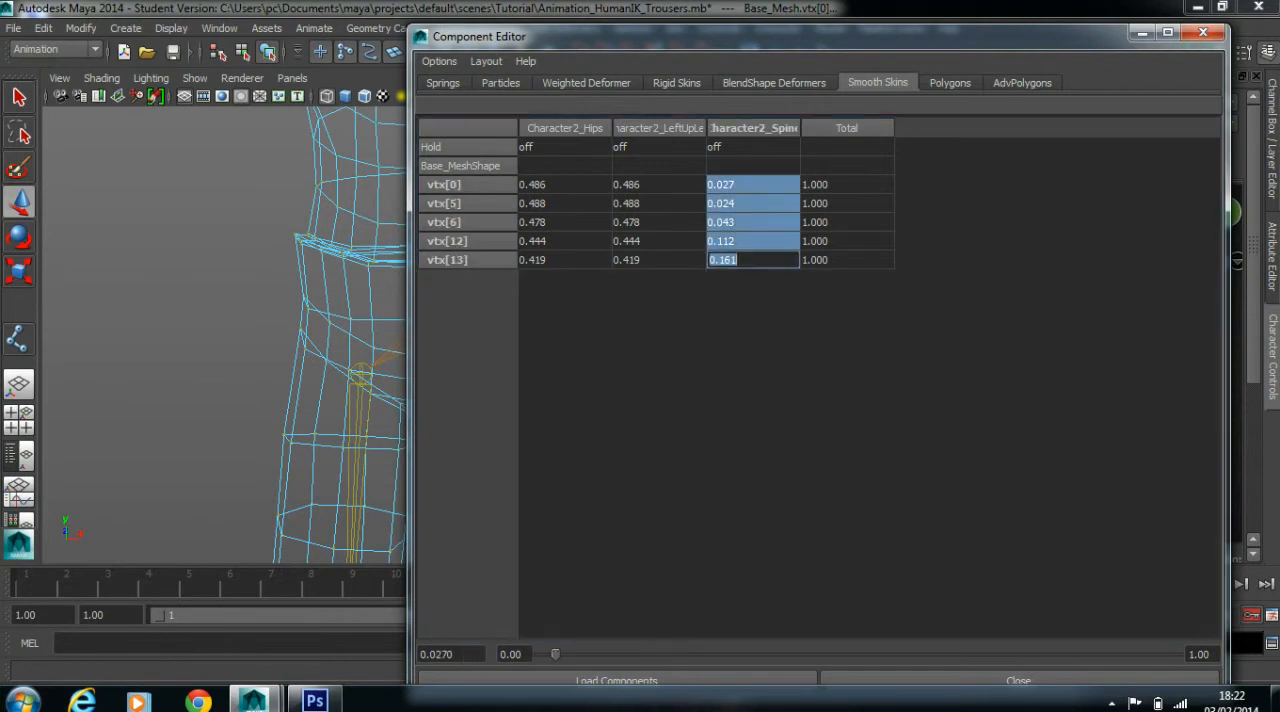
{"action": "type", "text": "0"}
{"action": "key", "text": "Return"}
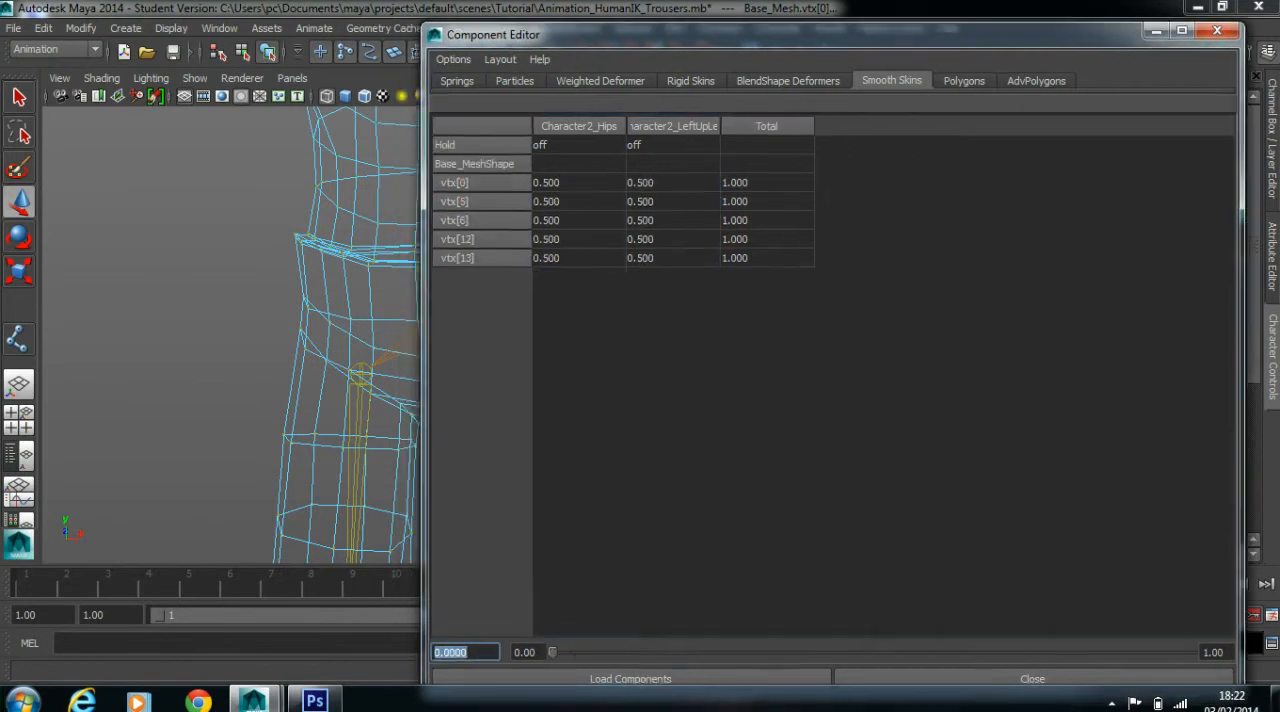
Set the Character2_Hips smooth skin weight of the two upper vertices on the left hip crease to 0.7
{"action": "left_click_drag", "start_coordinate": [700, 36], "coordinate": [1078, 50]}
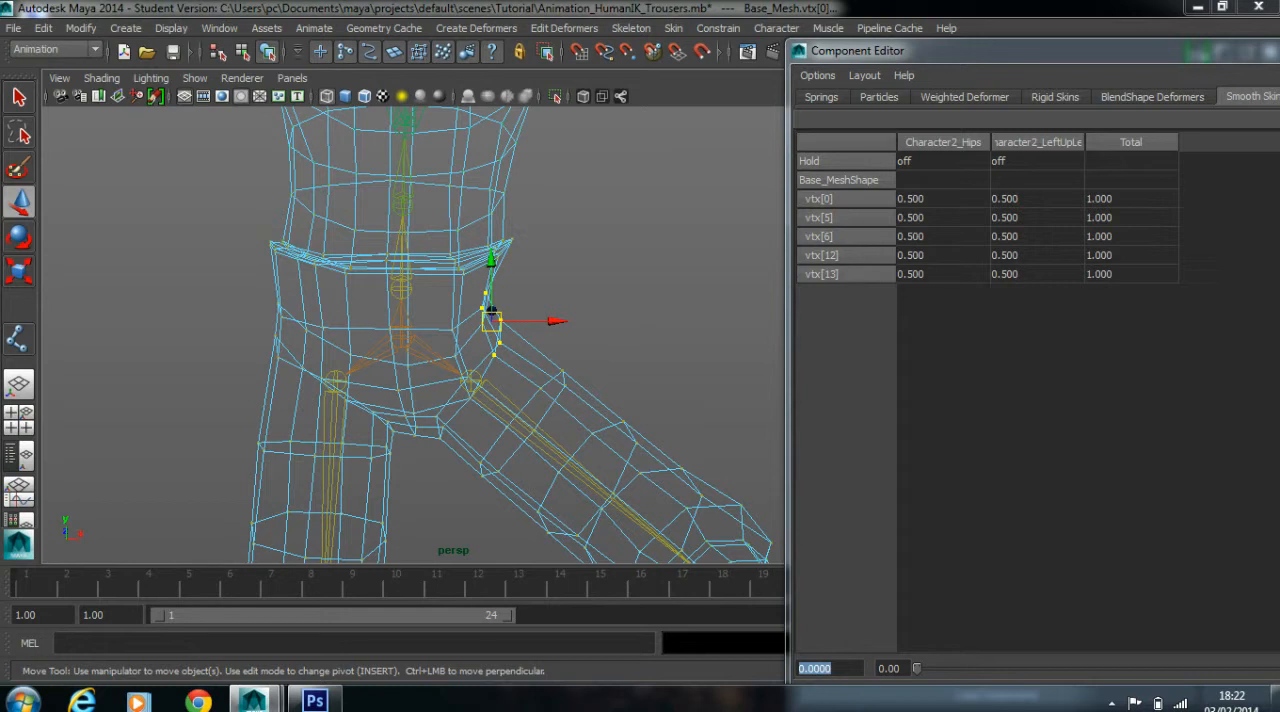
{"action": "scroll", "coordinate": [453, 335], "scroll_direction": "up", "scroll_amount": 3}
{"action": "left_click", "coordinate": [590, 270]}
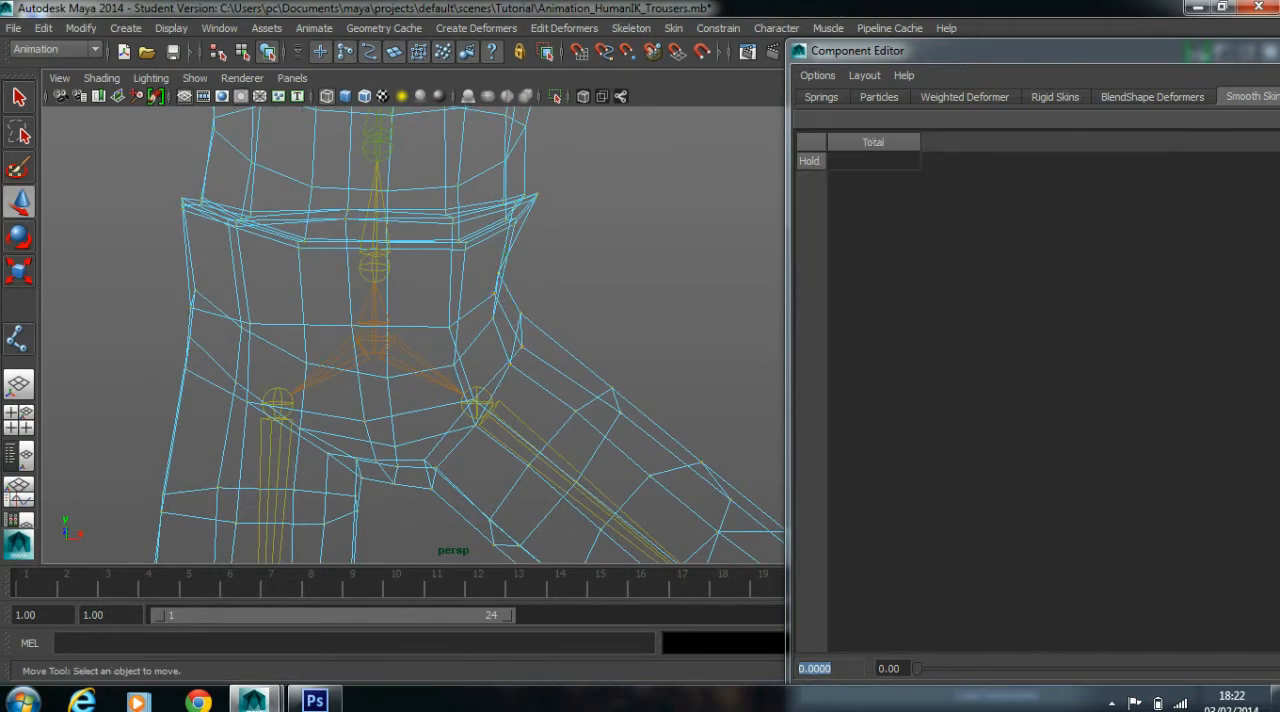
{"action": "left_click_drag", "start_coordinate": [483, 263], "coordinate": [499, 298]}
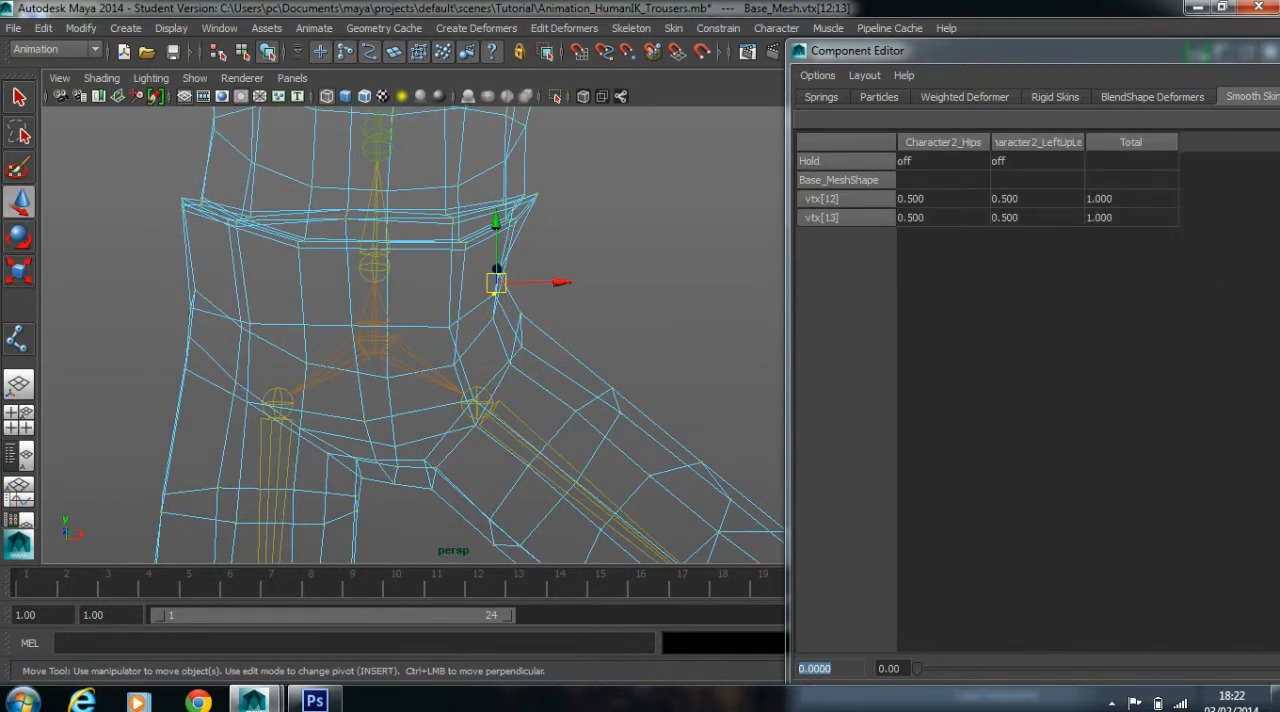
{"action": "left_click_drag", "start_coordinate": [935, 198], "coordinate": [935, 217]}
{"action": "type", "text": ".7"}
{"action": "key", "text": "Return"}
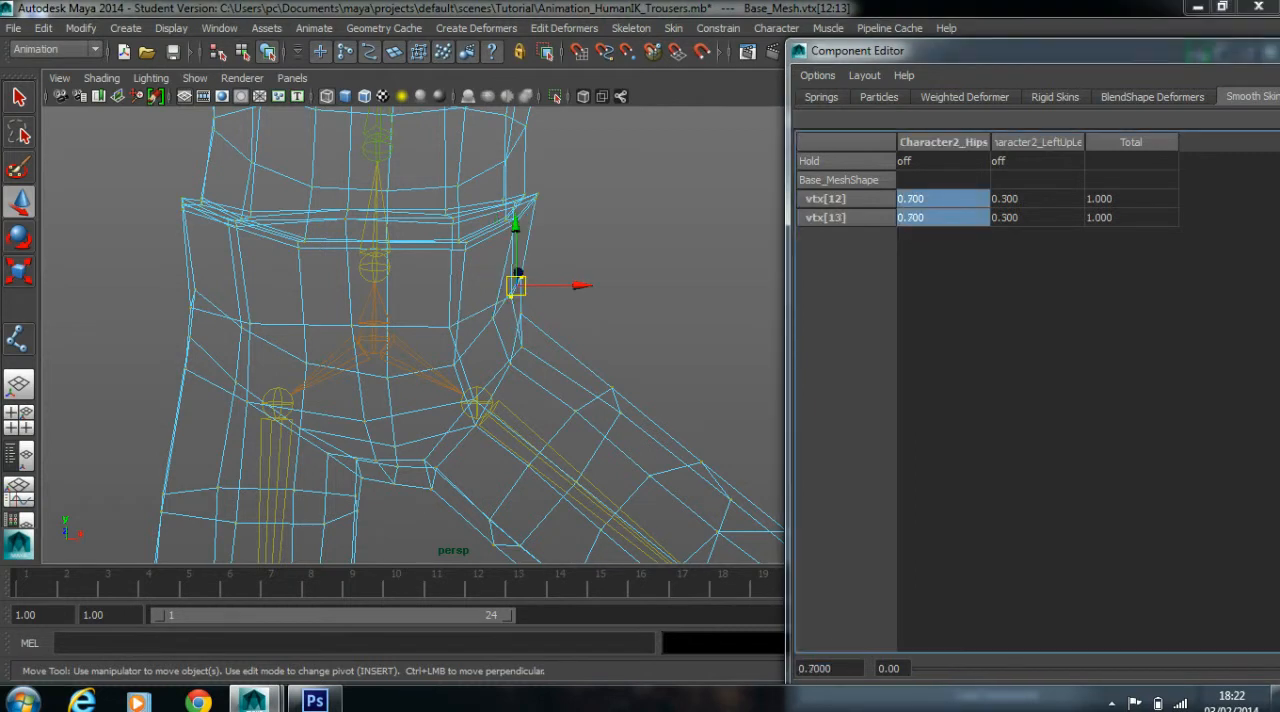
Set the Character2_Hips smooth skin weight of the three lower vertices on the left hip crease to 0.6
{"action": "mouse_move", "coordinate": [500, 230]}
{"action": "left_mouse_down", "text": "alt"}
{"action": "mouse_move", "coordinate": [425, 226]}
{"action": "mouse_move", "coordinate": [497, 236]}
{"action": "left_mouse_up", "text": "alt"}
{"action": "left_click", "coordinate": [590, 225]}
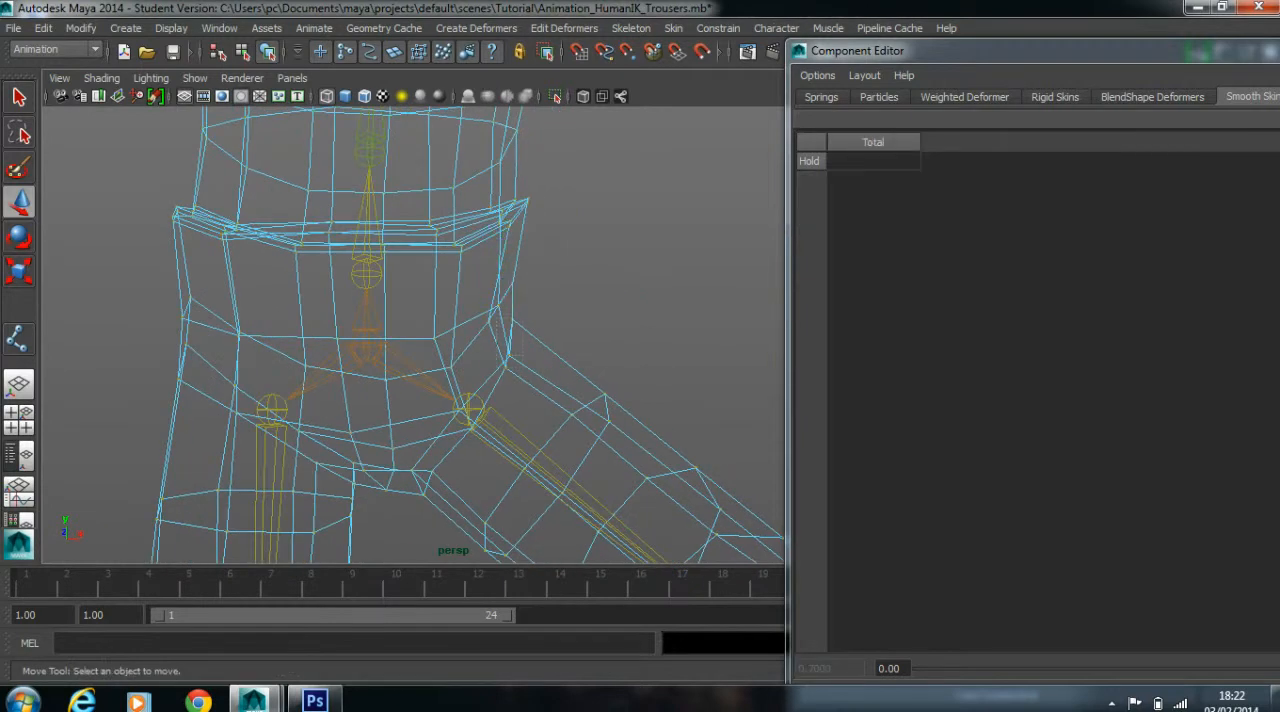
{"action": "left_click_drag", "start_coordinate": [497, 318], "coordinate": [529, 378]}
{"action": "left_click_drag", "start_coordinate": [940, 198], "coordinate": [940, 236]}
{"action": "type", "text": "0.6"}
{"action": "key", "text": "Return"}
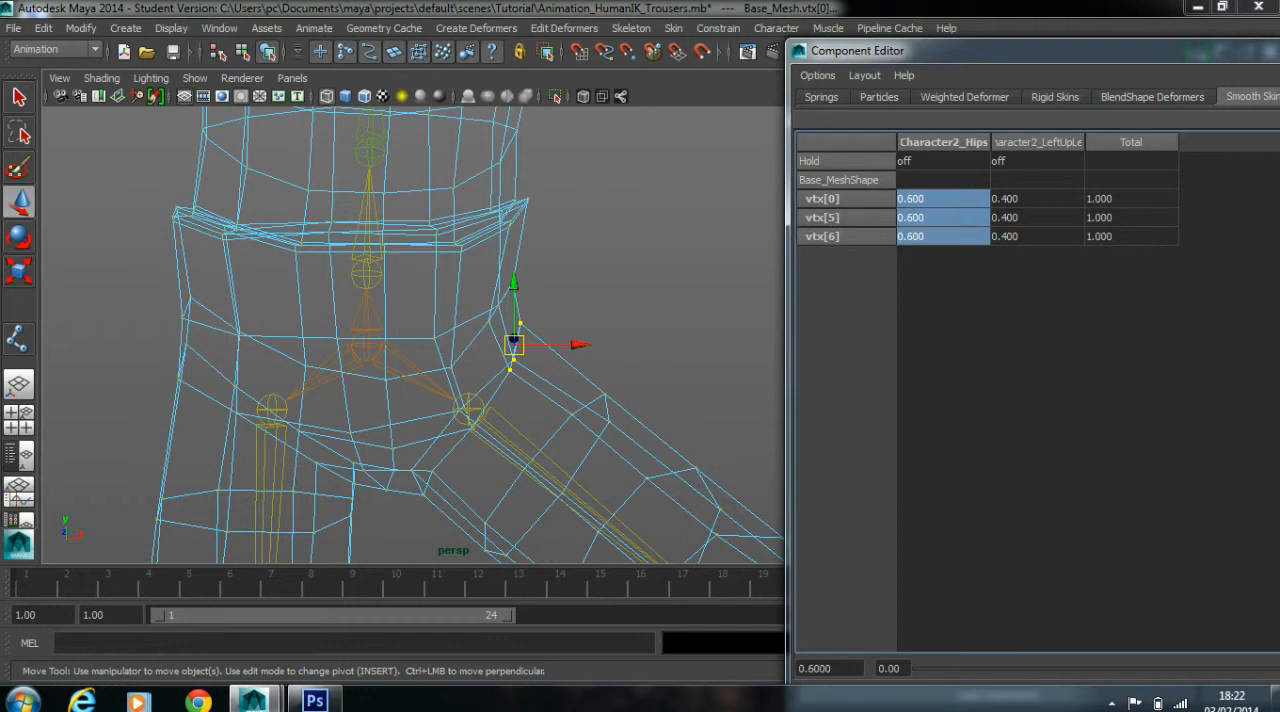
{"action": "left_click", "coordinate": [620, 250]}
Inspect the raised left leg's hip in shaded display and return the character to its bind pose
{"action": "scroll", "coordinate": [620, 250], "scroll_direction": "down", "scroll_amount": 4}
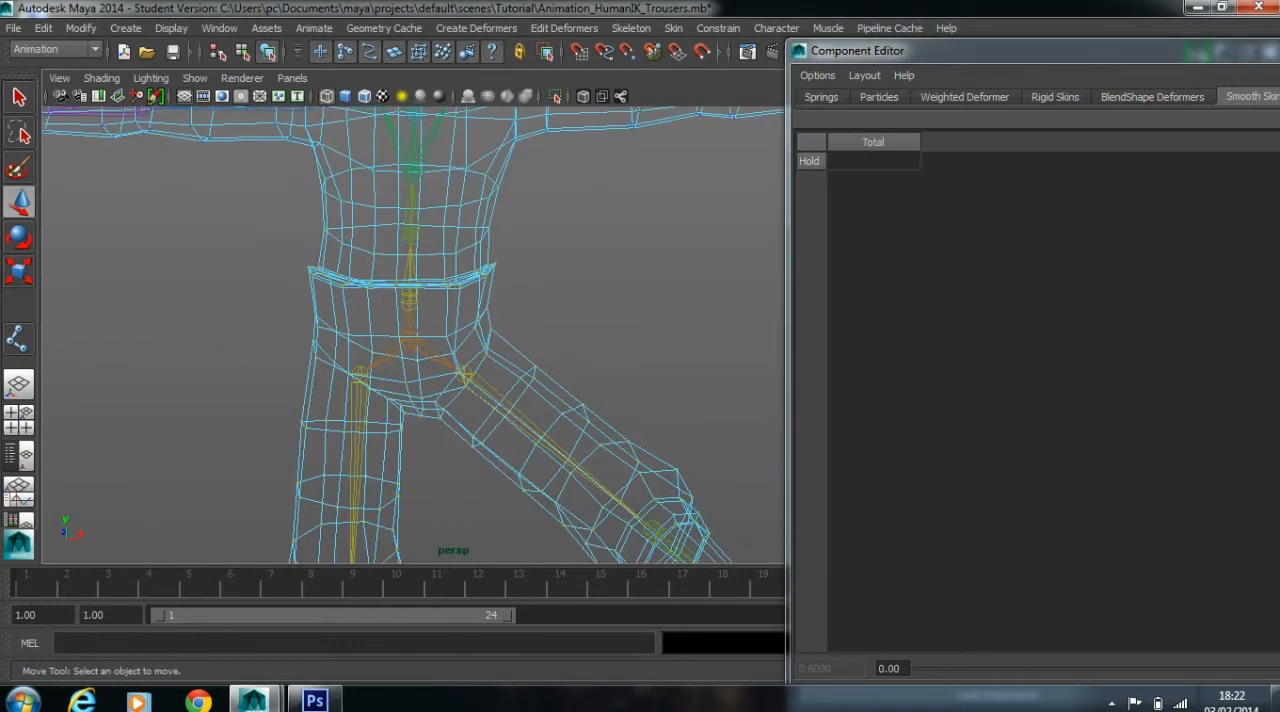
{"action": "key", "text": "5"}
{"action": "mouse_move", "coordinate": [480, 370]}
{"action": "left_mouse_down", "text": "alt"}
{"action": "mouse_move", "coordinate": [350, 358]}
{"action": "mouse_move", "coordinate": [440, 366]}
{"action": "left_mouse_up", "text": "alt"}
{"action": "right_click_drag", "start_coordinate": [435, 292], "coordinate": [517, 269]}
{"action": "left_click", "coordinate": [392, 338]}
{"action": "scroll", "coordinate": [392, 338], "scroll_direction": "down", "scroll_amount": 5}
{"action": "left_click", "coordinate": [631, 28]}
{"action": "left_click", "coordinate": [673, 28]}
{"action": "left_click", "coordinate": [718, 93]}
Select the character's base mesh and mirror its skin weights to the other side
{"action": "key", "text": "f"}
{"action": "left_click", "coordinate": [429, 262]}
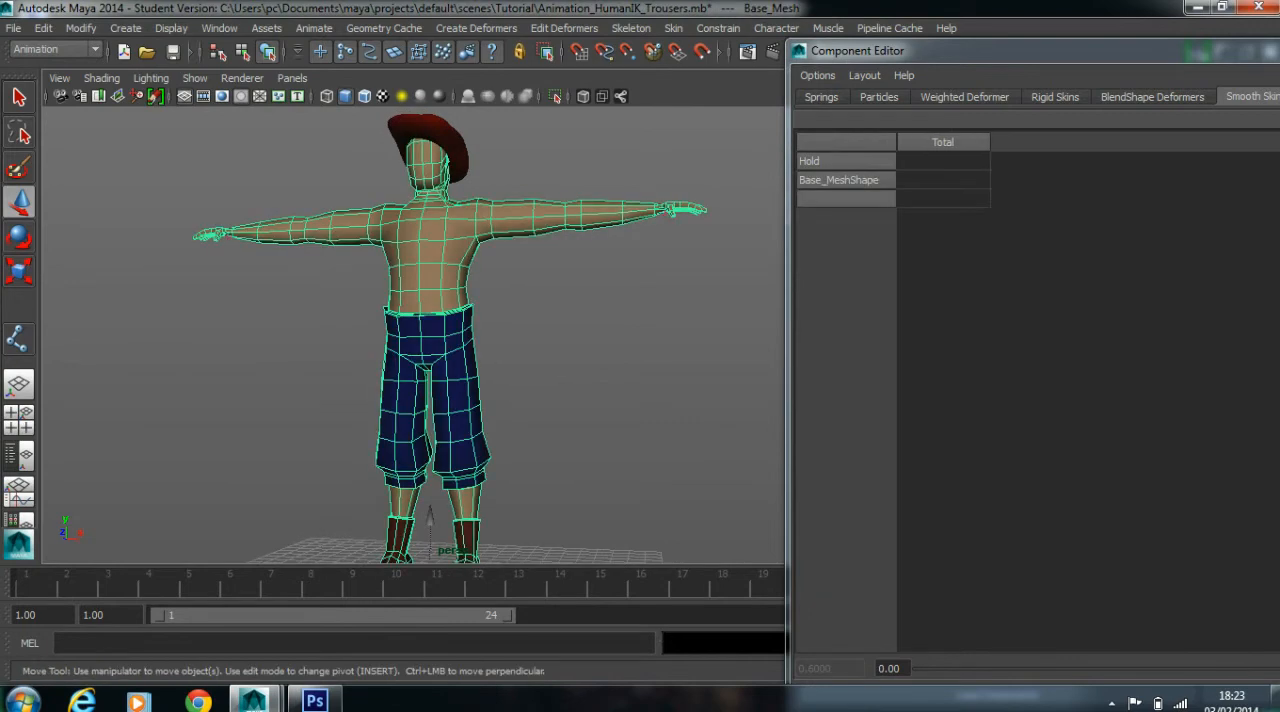
{"action": "left_click", "coordinate": [673, 28]}
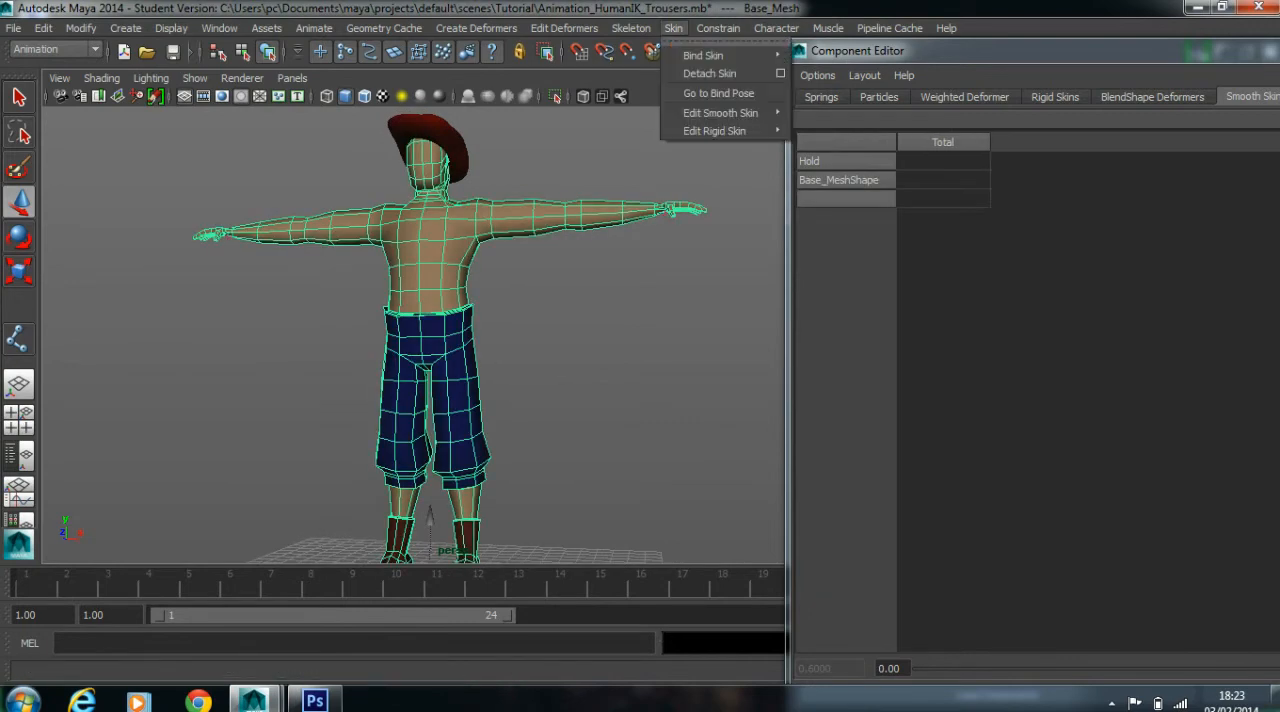
{"action": "mouse_move", "coordinate": [720, 113]}
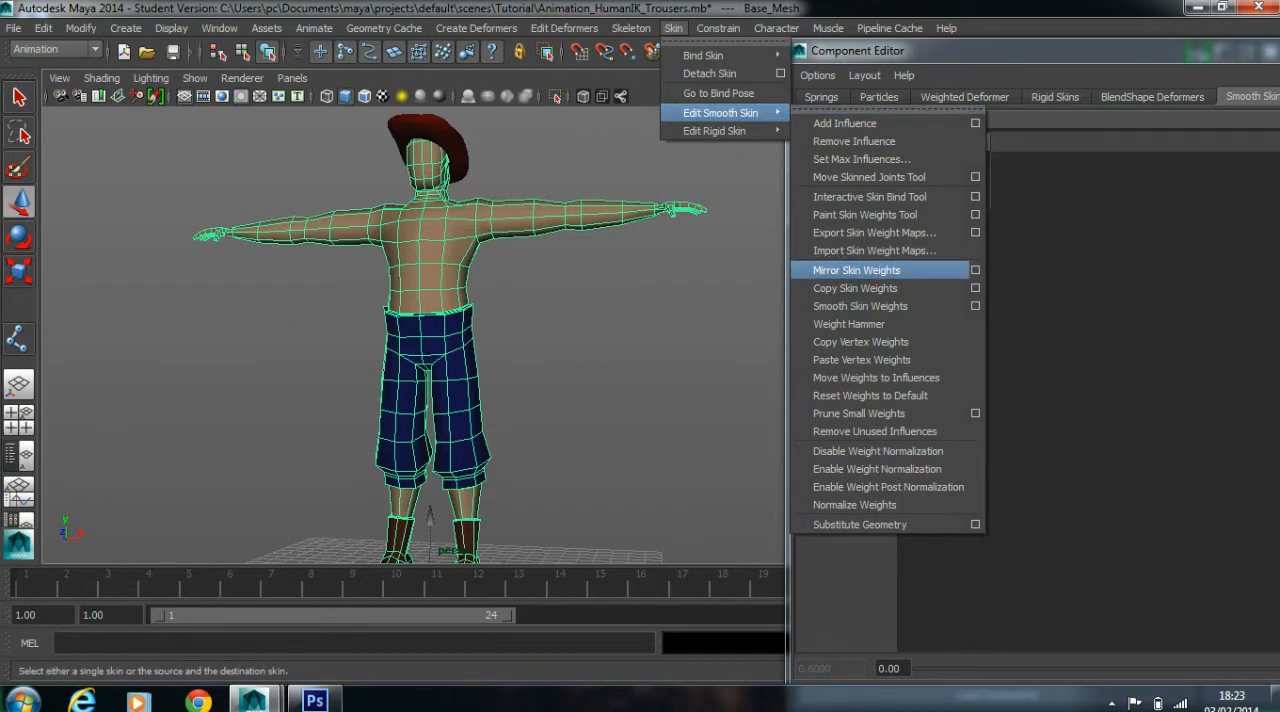
{"action": "left_click", "coordinate": [856, 270]}
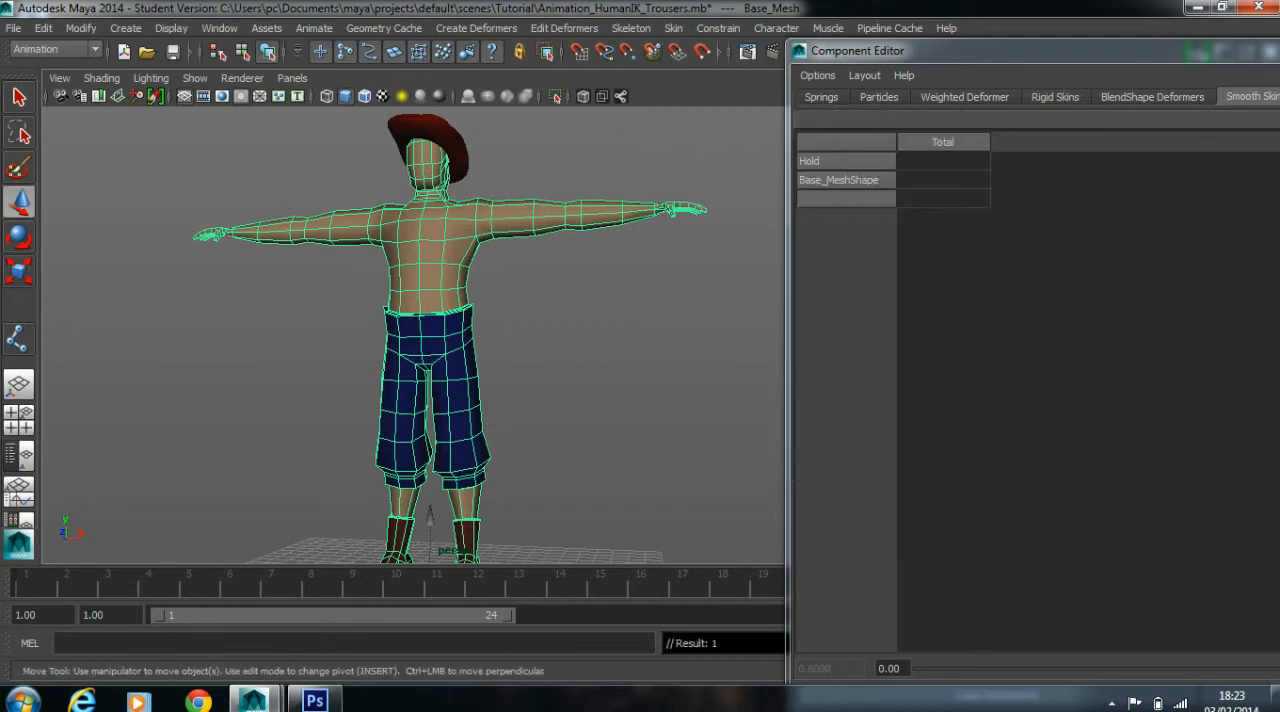
Rotate the Character2_RightUpLeg joint and the left upper leg joint outward to check the mirrored hip deformation
{"action": "left_click_drag", "start_coordinate": [386, 366], "coordinate": [410, 350]}
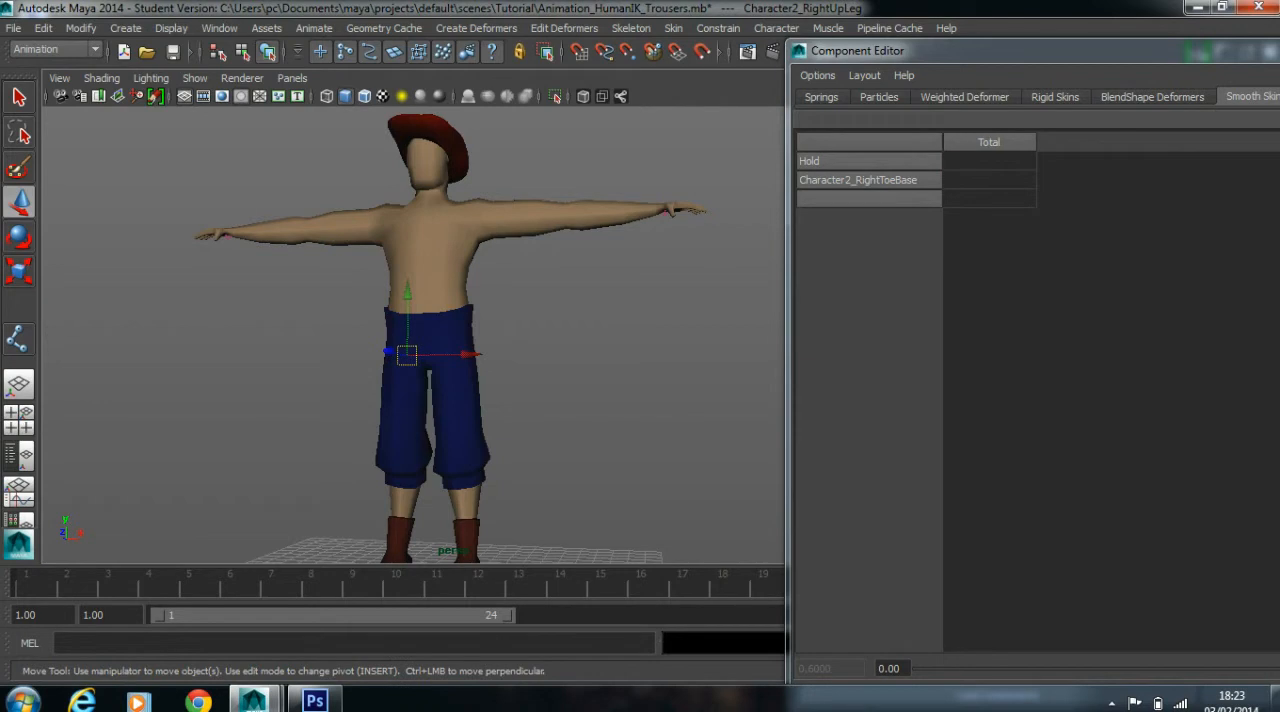
{"action": "scroll", "coordinate": [413, 346], "scroll_direction": "down", "scroll_amount": 4}
{"action": "key", "text": "e"}
{"action": "left_click_drag", "start_coordinate": [429, 443], "coordinate": [383, 428]}
{"action": "scroll", "coordinate": [413, 346], "scroll_direction": "up", "scroll_amount": 3}
{"action": "left_click", "coordinate": [378, 462]}
{"action": "left_click", "coordinate": [443, 338]}
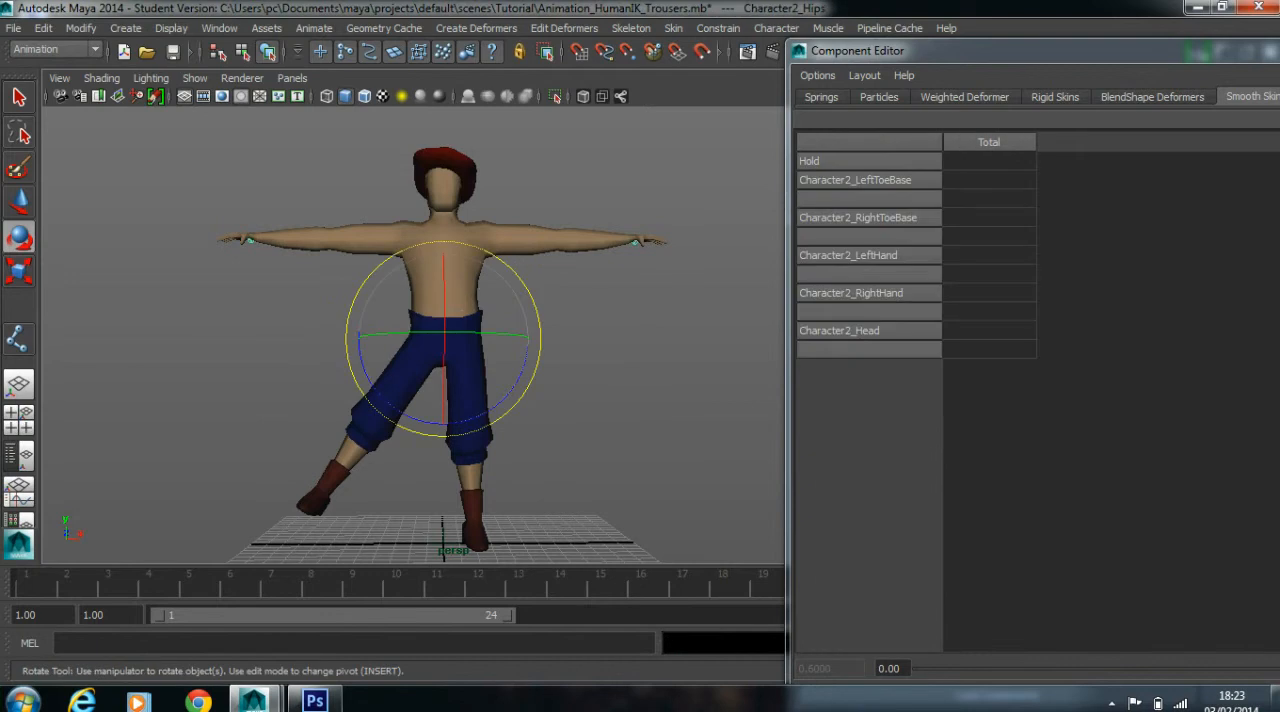
{"action": "mouse_move", "coordinate": [519, 423]}
{"action": "left_mouse_down"}
{"action": "mouse_move", "coordinate": [467, 394]}
{"action": "mouse_move", "coordinate": [492, 431]}
{"action": "mouse_move", "coordinate": [523, 412]}
{"action": "left_mouse_up"}
{"action": "left_click", "coordinate": [545, 390]}
{"action": "left_click_drag", "start_coordinate": [417, 276], "coordinate": [422, 360]}
Return the character to its bind pose and close the Component Editor
{"action": "left_click", "coordinate": [673, 28]}
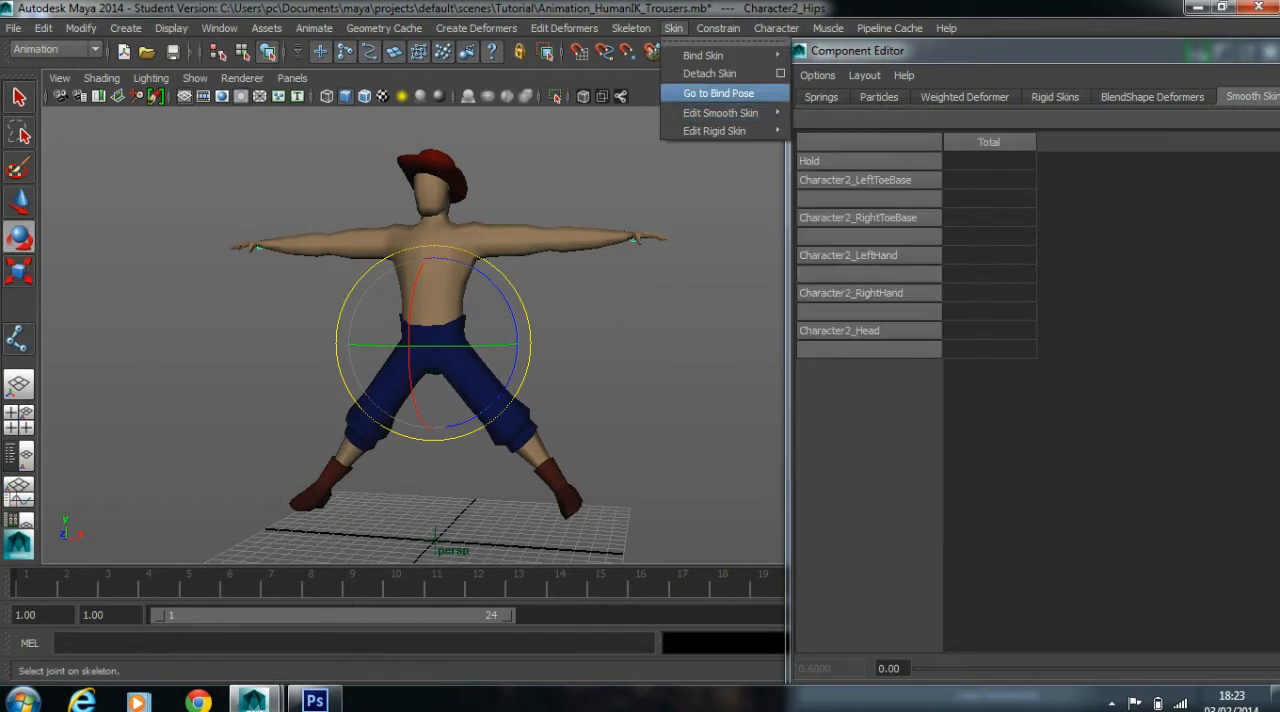
{"action": "left_click", "coordinate": [718, 93]}
{"action": "left_click", "coordinate": [590, 320]}
{"action": "left_click_drag", "start_coordinate": [590, 320], "coordinate": [550, 320], "text": "alt"}
{"action": "scroll", "coordinate": [632, 318], "scroll_direction": "up", "scroll_amount": 2}
{"action": "middle_click_drag", "start_coordinate": [550, 320], "coordinate": [605, 444], "text": "alt"}
{"action": "scroll", "coordinate": [605, 444], "scroll_direction": "up", "scroll_amount": 4}
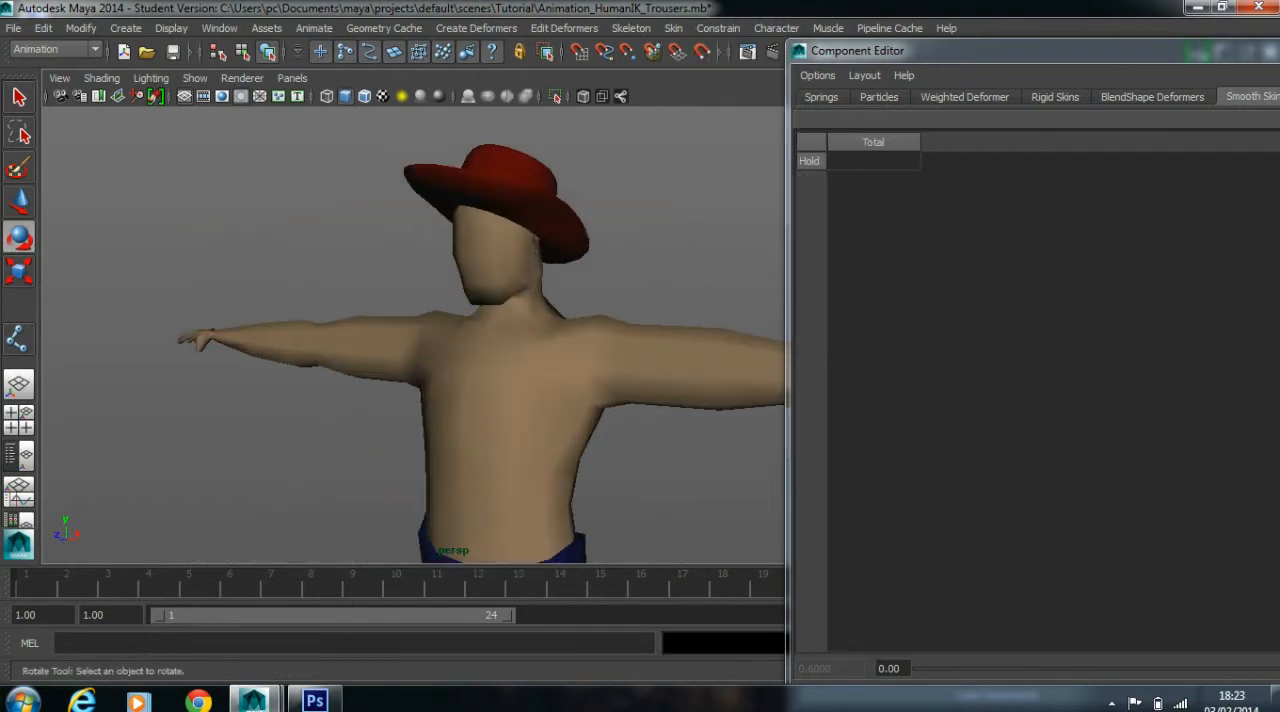
{"action": "left_click_drag", "start_coordinate": [1000, 50], "coordinate": [634, 50]}
{"action": "left_click", "coordinate": [1216, 46]}
{"action": "scroll", "coordinate": [460, 330], "scroll_direction": "up", "scroll_amount": 3}
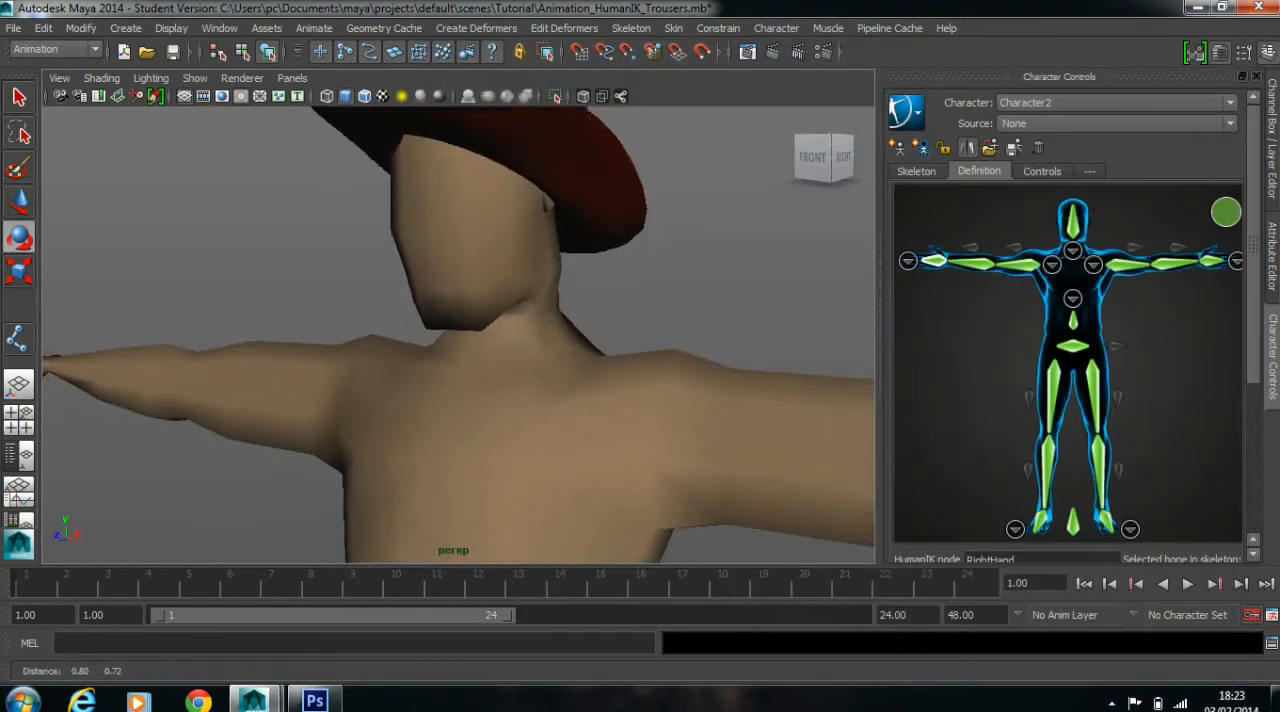
Select the base mesh and display its vertices around the head in the side view
{"action": "left_click", "coordinate": [530, 390]}
{"action": "left_click_drag", "start_coordinate": [530, 390], "coordinate": [370, 395], "text": "alt"}
{"action": "scroll", "coordinate": [370, 395], "scroll_direction": "down", "scroll_amount": 4}
{"action": "middle_click_drag", "start_coordinate": [370, 395], "coordinate": [368, 427], "text": "alt"}
{"action": "key", "text": "space"}
{"action": "key", "text": "space"}
{"action": "scroll", "coordinate": [697, 457], "scroll_direction": "up", "scroll_amount": 5}
{"action": "middle_click_drag", "start_coordinate": [690, 380], "coordinate": [690, 570], "text": "alt"}
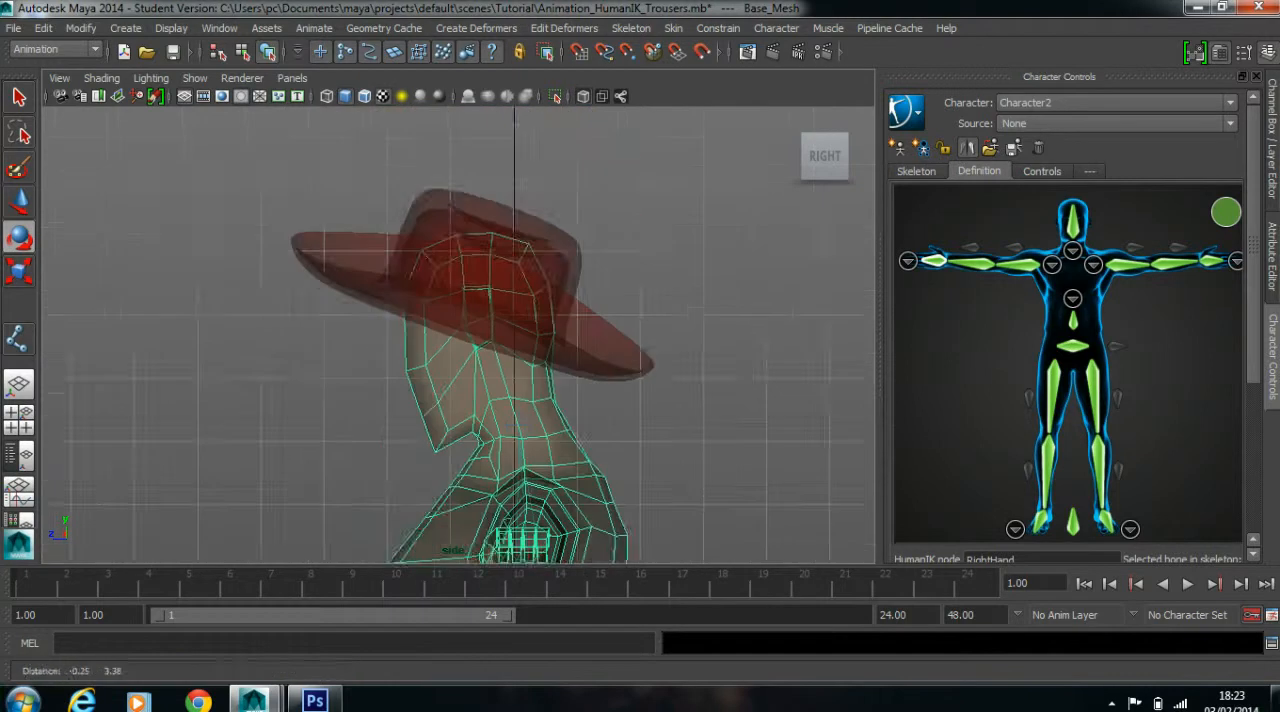
{"action": "scroll", "coordinate": [690, 540], "scroll_direction": "up", "scroll_amount": 3}
{"action": "left_click", "coordinate": [242, 51]}
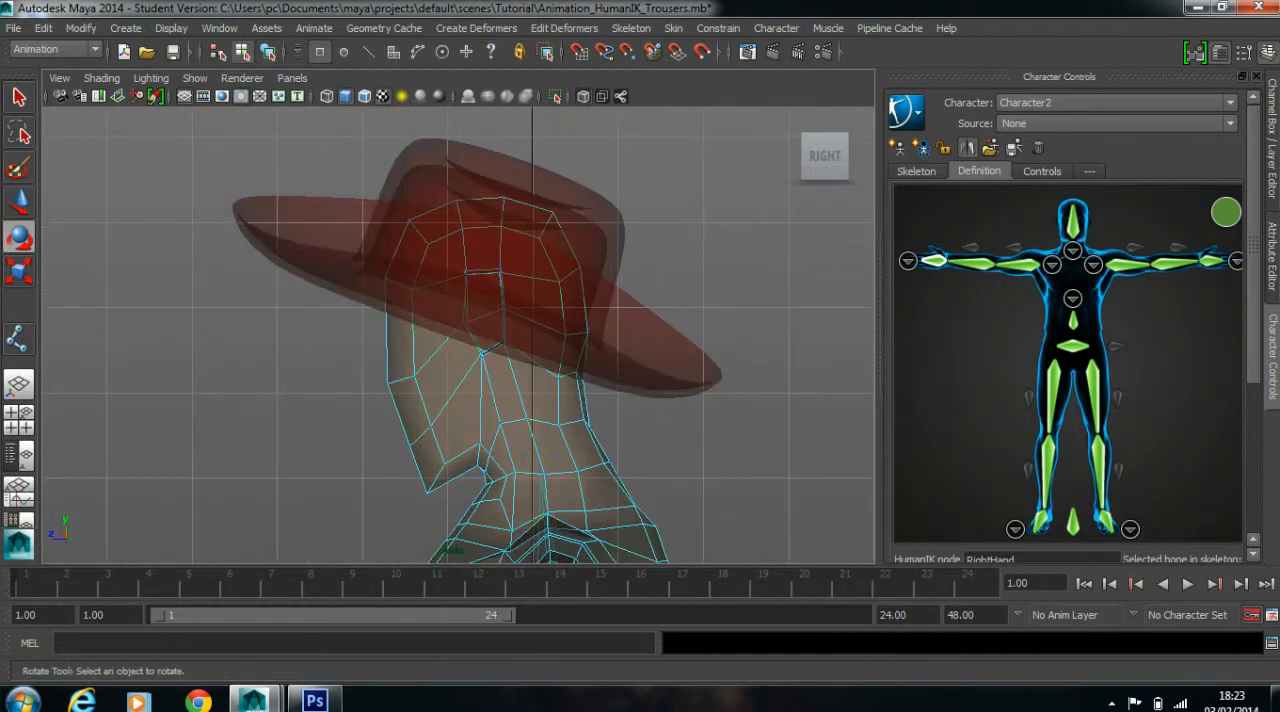
Select all mesh vertices of the head, including the face, jaw, chin and back of the head
{"action": "left_click_drag", "start_coordinate": [292, 168], "coordinate": [666, 432]}
{"action": "scroll", "coordinate": [560, 440], "scroll_direction": "up", "scroll_amount": 3}
{"action": "middle_click_drag", "start_coordinate": [540, 460], "coordinate": [540, 286], "text": "alt"}
{"action": "left_click_drag", "start_coordinate": [364, 285], "coordinate": [481, 413]}
{"action": "scroll", "coordinate": [481, 400], "scroll_direction": "up", "scroll_amount": 3}
{"action": "left_click_drag", "start_coordinate": [472, 297], "coordinate": [540, 398], "text": "ctrl+shift"}
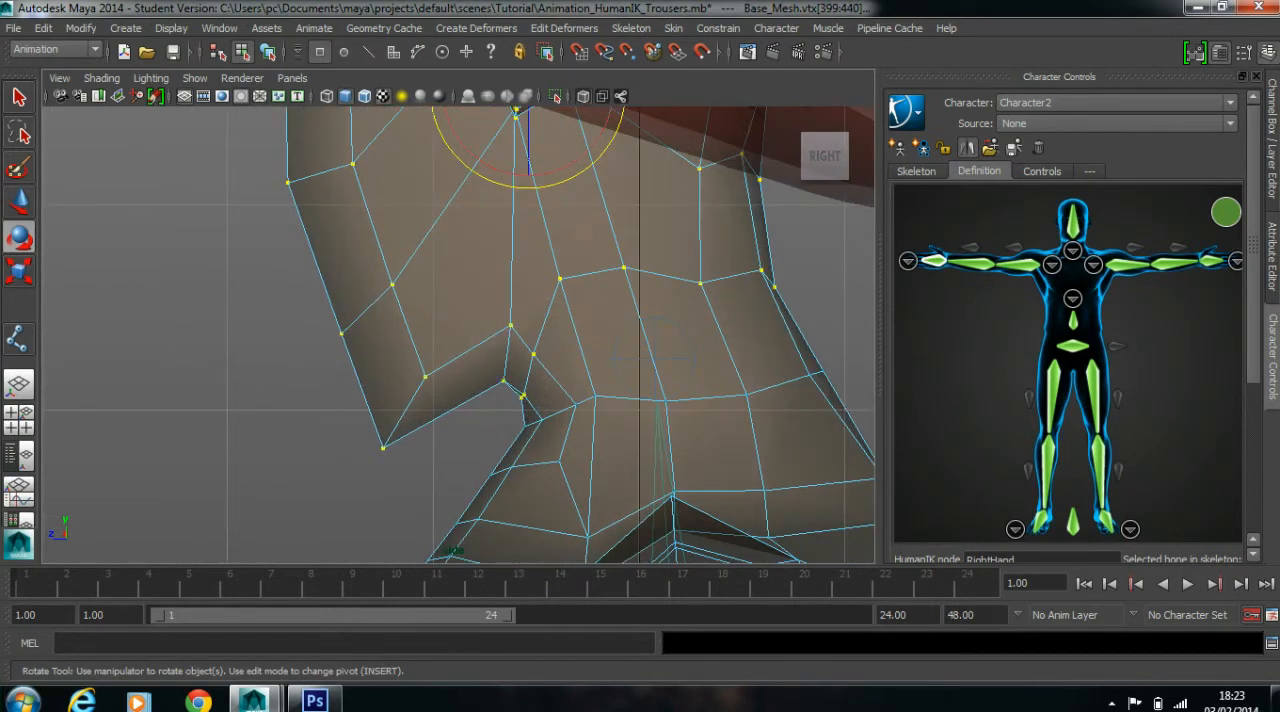
{"action": "scroll", "coordinate": [540, 398], "scroll_direction": "down", "scroll_amount": 5}
{"action": "middle_click_drag", "start_coordinate": [540, 398], "coordinate": [528, 437], "text": "alt"}
{"action": "scroll", "coordinate": [528, 437], "scroll_direction": "up", "scroll_amount": 1}
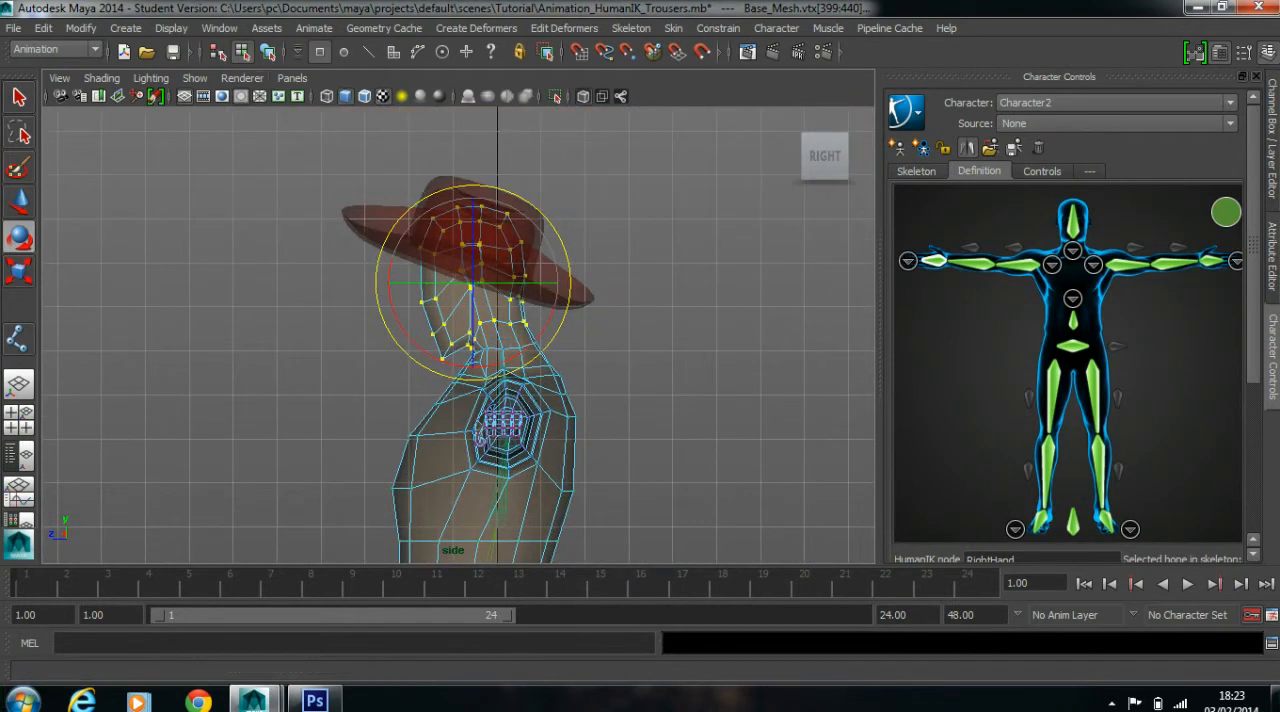
In the Component Editor, set the Character2_Head smooth skin weight of all selected head vertices to 1, and close the editor
{"action": "left_click", "coordinate": [219, 28]}
{"action": "mouse_move", "coordinate": [255, 55]}
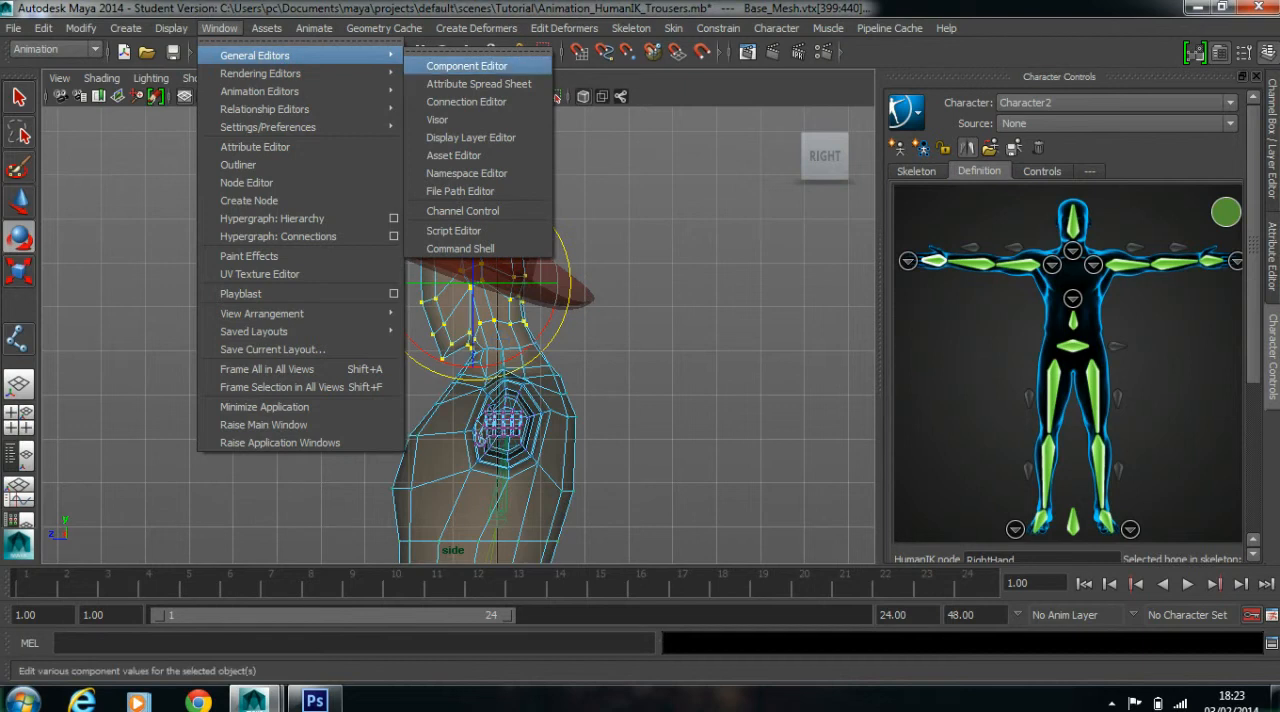
{"action": "left_click", "coordinate": [466, 65]}
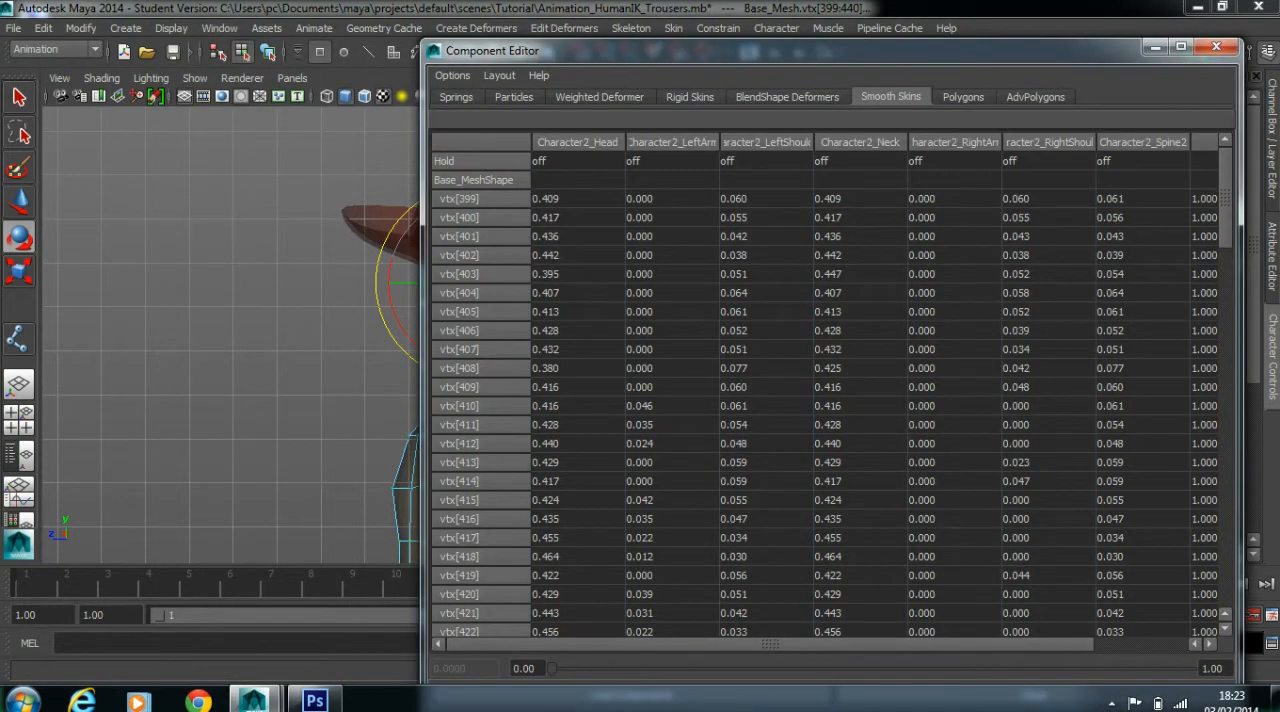
{"action": "left_click", "coordinate": [577, 199]}
{"action": "left_click_drag", "start_coordinate": [1225, 198], "coordinate": [1225, 557]}
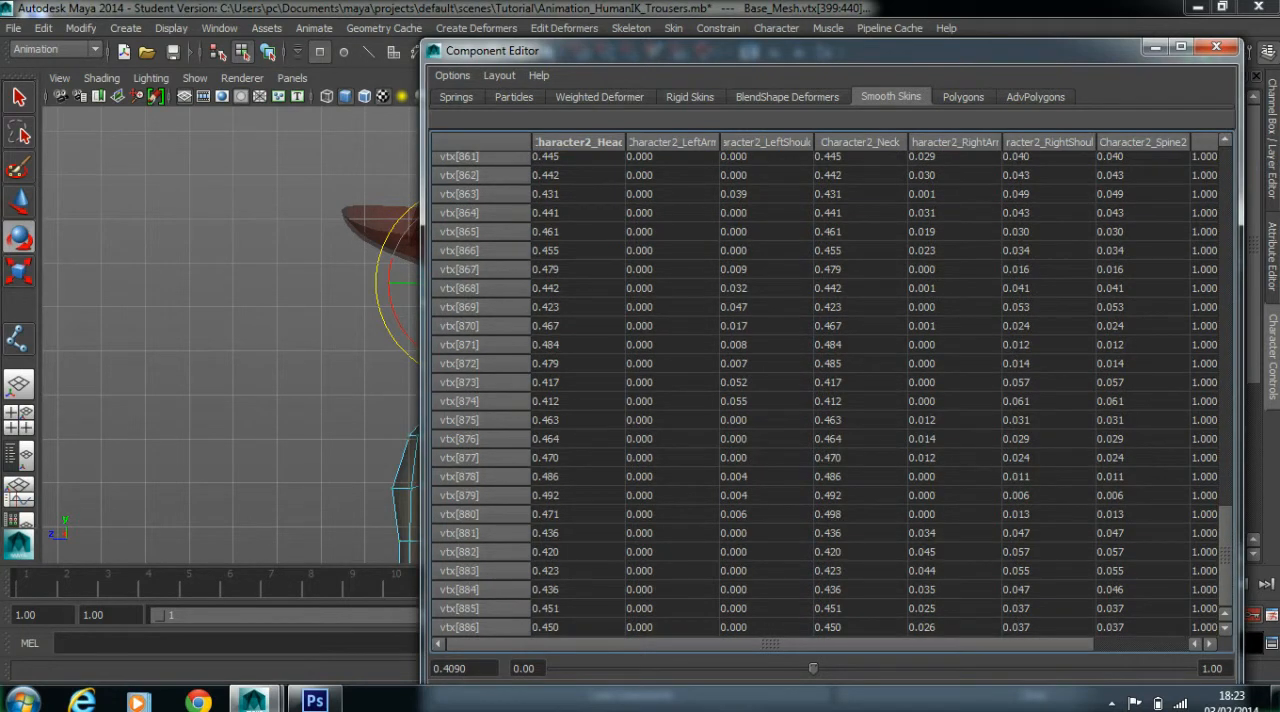
{"action": "left_click", "coordinate": [577, 627], "text": "shift"}
{"action": "type", "text": "1"}
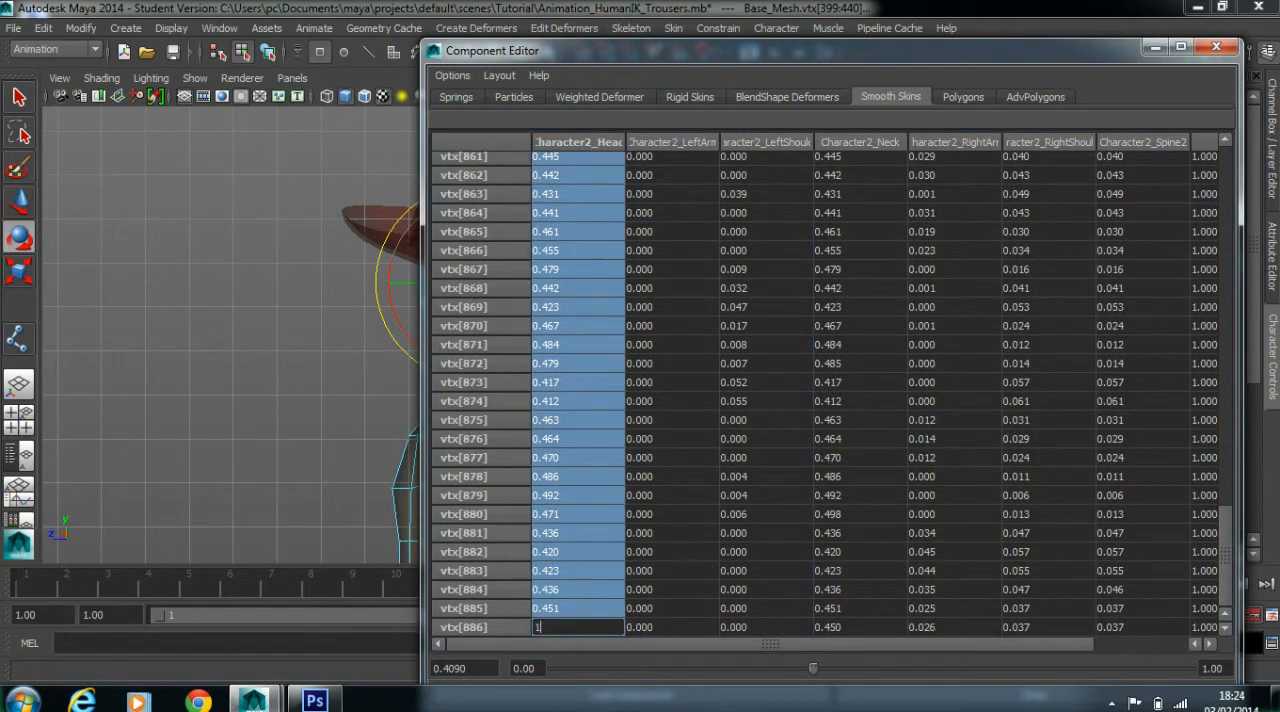
{"action": "key", "text": "Return"}
{"action": "left_click", "coordinate": [1216, 47]}
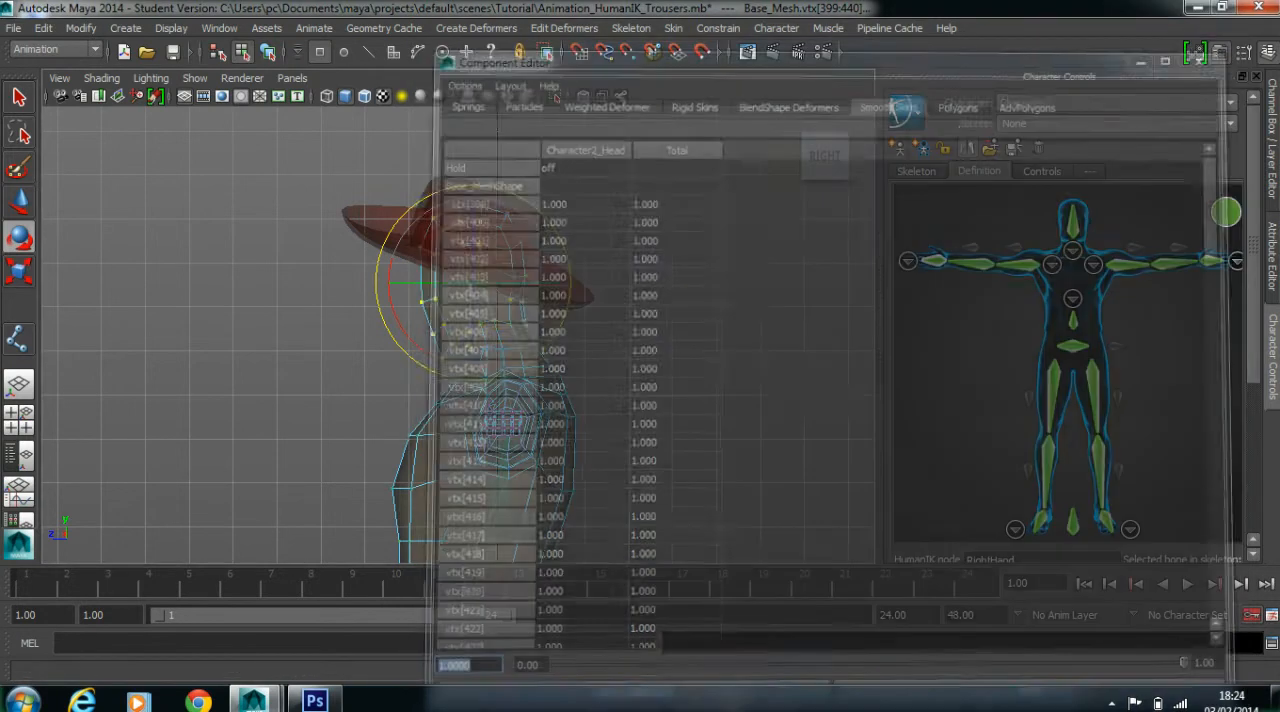
Go back to the perspective view and return the mesh to object selection mode
{"action": "left_click", "coordinate": [680, 294]}
{"action": "scroll", "coordinate": [680, 294], "scroll_direction": "down", "scroll_amount": 3}
{"action": "key", "text": "space"}
{"action": "key", "text": "space"}
{"action": "left_click_drag", "start_coordinate": [450, 310], "coordinate": [620, 325], "text": "alt"}
{"action": "middle_click_drag", "start_coordinate": [600, 400], "coordinate": [555, 290], "text": "alt"}
{"action": "scroll", "coordinate": [555, 300], "scroll_direction": "down", "scroll_amount": 5}
{"action": "right_click_drag", "start_coordinate": [527, 307], "coordinate": [636, 269]}
{"action": "left_click", "coordinate": [556, 291]}
{"action": "right_click", "coordinate": [555, 292]}
{"action": "left_click", "coordinate": [640, 250]}
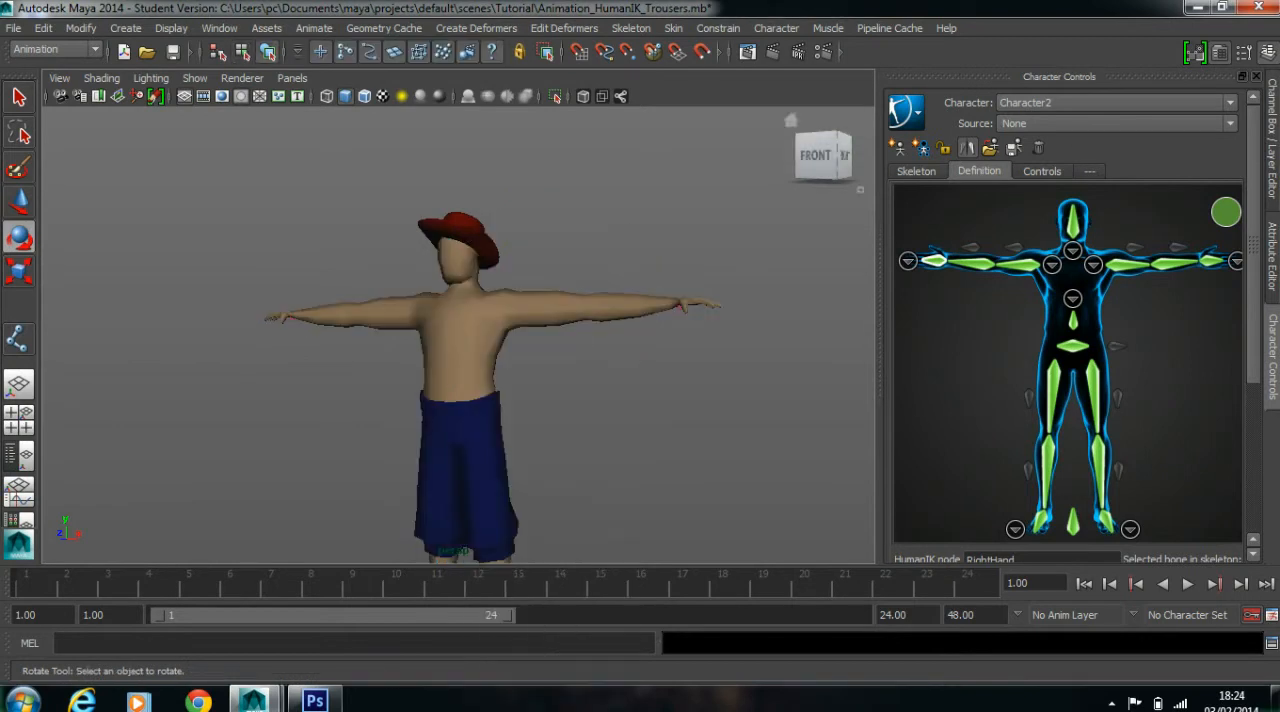
Rotate the Character2_Neck joint to test how the head follows, and undo the rotation
{"action": "scroll", "coordinate": [620, 270], "scroll_direction": "down", "scroll_amount": 6}
{"action": "left_click_drag", "start_coordinate": [600, 290], "coordinate": [668, 292], "text": "alt"}
{"action": "scroll", "coordinate": [450, 350], "scroll_direction": "up", "scroll_amount": 4}
{"action": "left_click_drag", "start_coordinate": [450, 350], "coordinate": [423, 362], "text": "alt"}
{"action": "scroll", "coordinate": [490, 372], "scroll_direction": "up", "scroll_amount": 3}
{"action": "middle_click_drag", "start_coordinate": [423, 362], "coordinate": [433, 404], "text": "alt"}
{"action": "scroll", "coordinate": [433, 404], "scroll_direction": "up", "scroll_amount": 3}
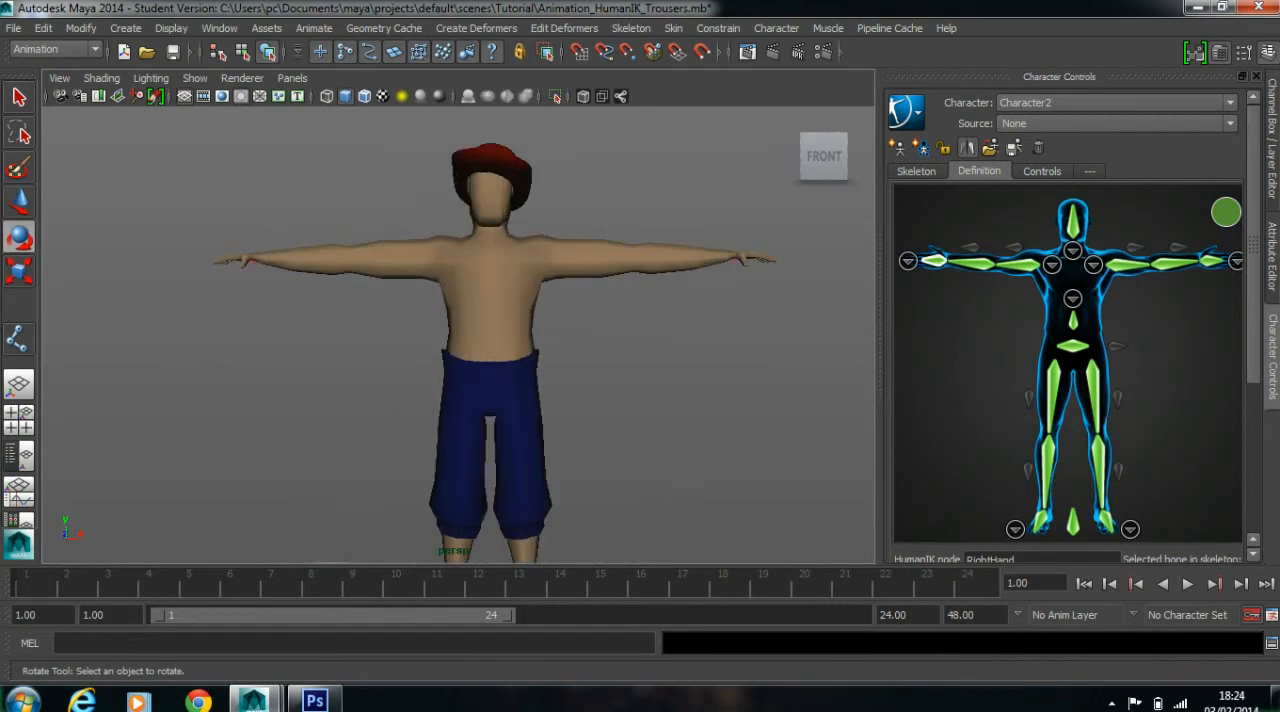
{"action": "key", "text": "4"}
{"action": "left_click", "coordinate": [490, 244]}
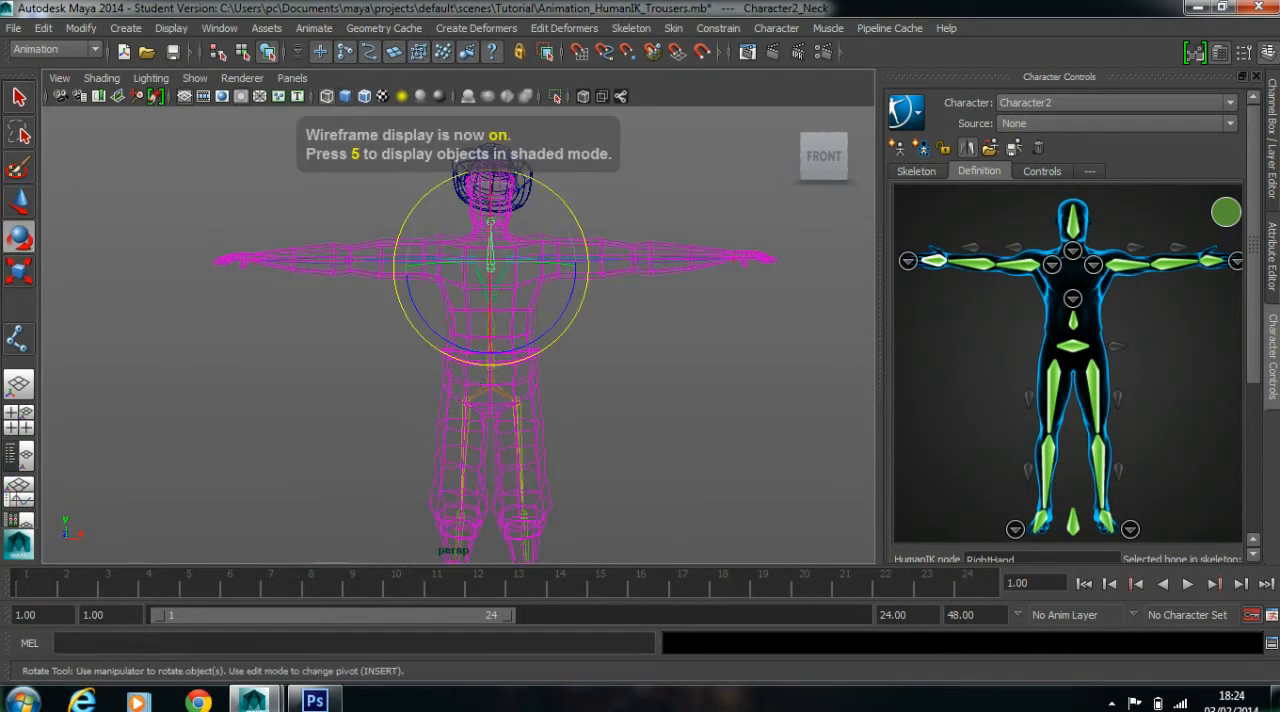
{"action": "key", "text": "5"}
{"action": "mouse_move", "coordinate": [579, 228]}
{"action": "left_mouse_down"}
{"action": "mouse_move", "coordinate": [565, 205]}
{"action": "mouse_move", "coordinate": [587, 264]}
{"action": "mouse_move", "coordinate": [561, 197]}
{"action": "mouse_move", "coordinate": [578, 221]}
{"action": "left_mouse_up"}
{"action": "left_click", "coordinate": [640, 335]}
{"action": "key", "text": "ctrl+z"}
Select the skeleton from Character2_Hips and return it to the bind pose
{"action": "left_click_drag", "start_coordinate": [197, 480], "coordinate": [774, 310]}
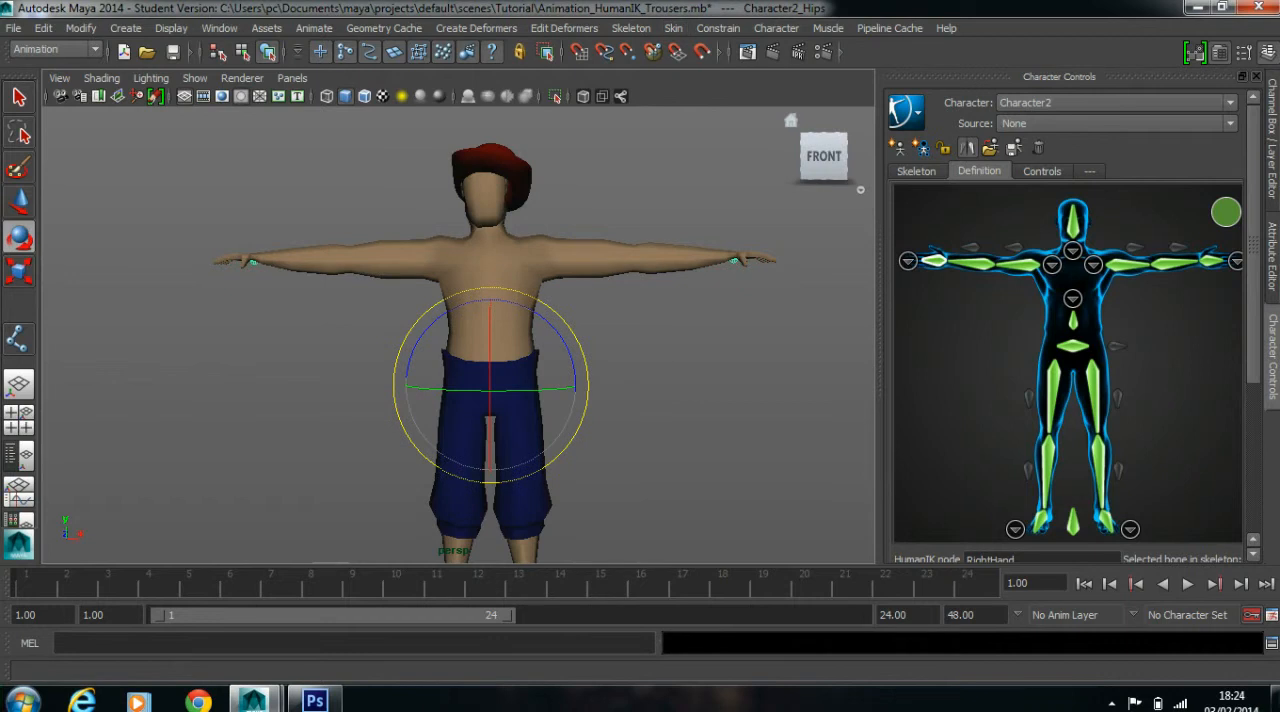
{"action": "left_click", "coordinate": [673, 28]}
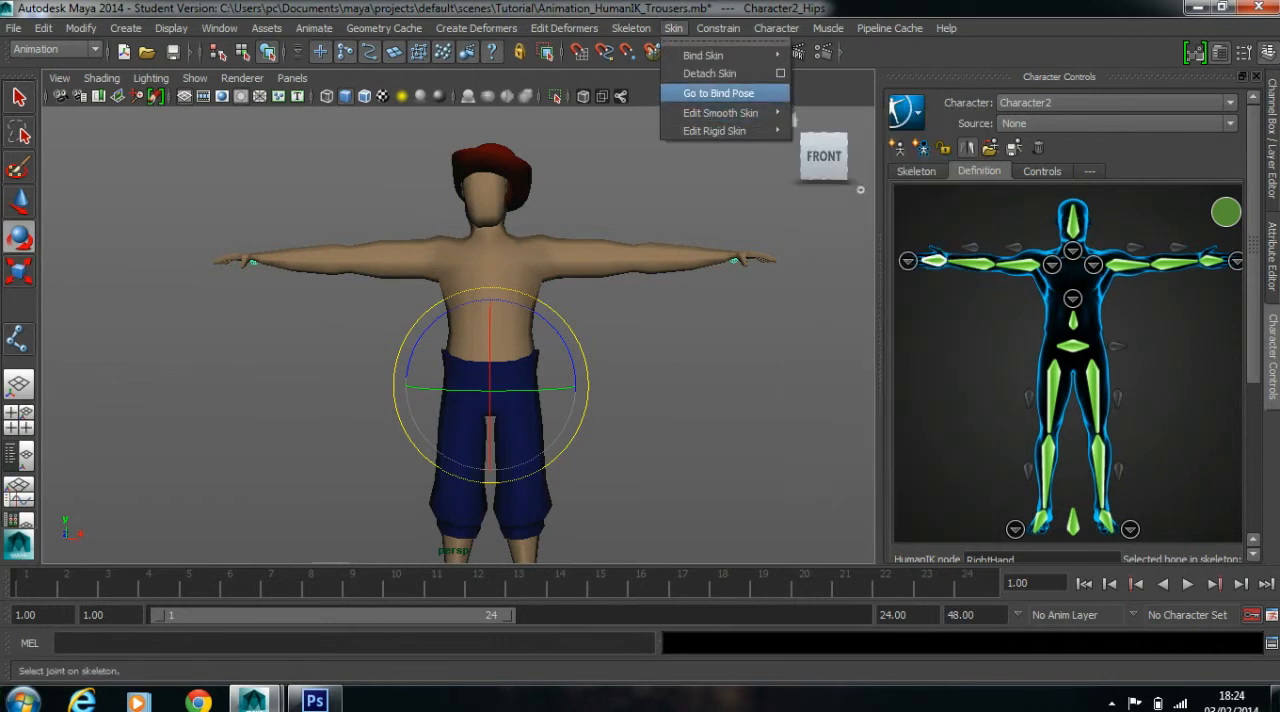
{"action": "left_click", "coordinate": [718, 93]}
{"action": "left_click", "coordinate": [650, 335]}
Examine the whole character in the bind pose from several sides
{"action": "left_click_drag", "start_coordinate": [640, 335], "coordinate": [555, 315], "text": "alt"}
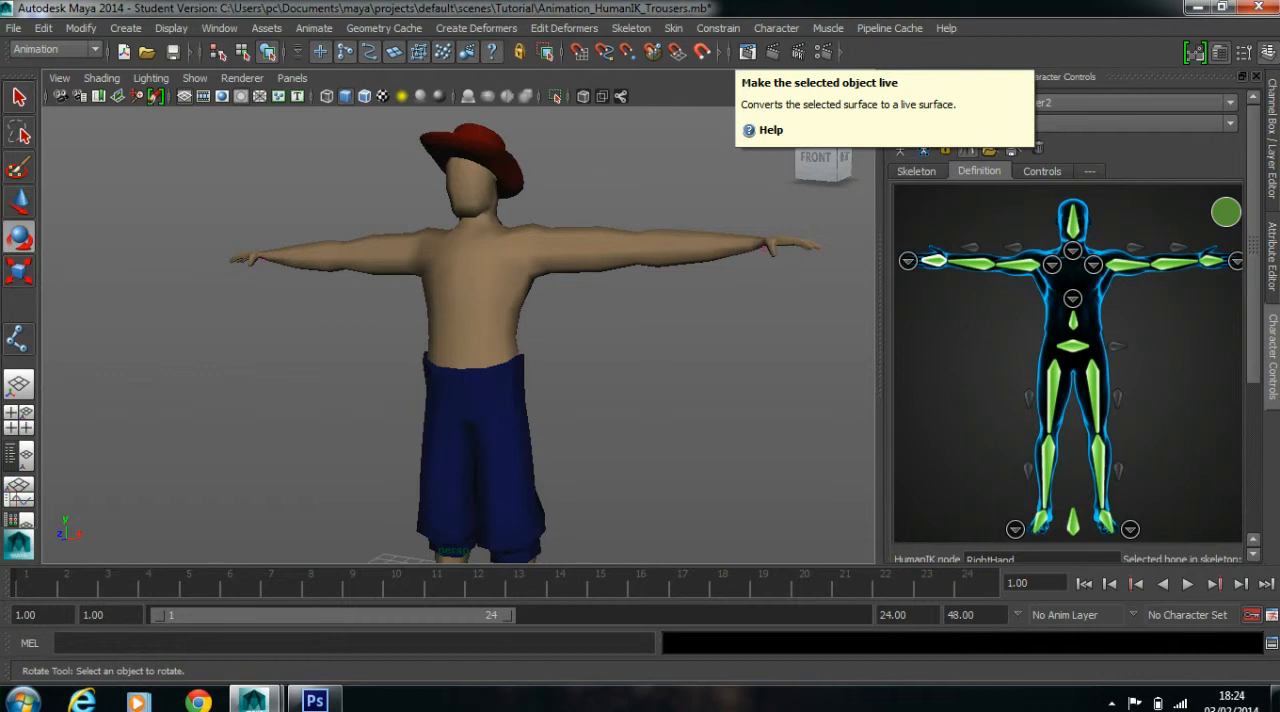
{"action": "scroll", "coordinate": [458, 335], "scroll_direction": "down", "scroll_amount": 3}
{"action": "left_click_drag", "start_coordinate": [458, 335], "coordinate": [570, 335], "text": "alt"}
{"action": "middle_click_drag", "start_coordinate": [570, 335], "coordinate": [550, 340], "text": "alt"}
{"action": "left_click_drag", "start_coordinate": [458, 335], "coordinate": [570, 370], "text": "alt"}
{"action": "middle_click_drag", "start_coordinate": [570, 370], "coordinate": [568, 332], "text": "alt"}
{"action": "scroll", "coordinate": [568, 332], "scroll_direction": "up", "scroll_amount": 2}
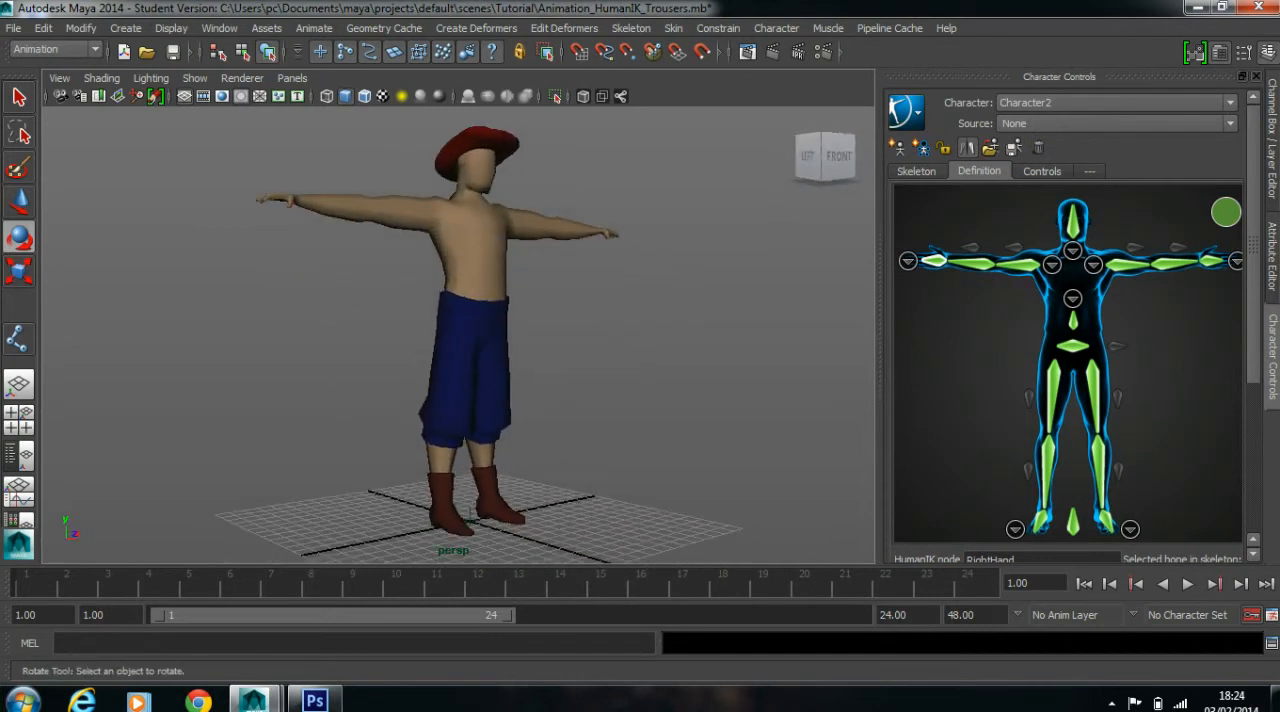
{"action": "scroll", "coordinate": [568, 332], "scroll_direction": "down", "scroll_amount": 3}
Save the scene under the new name Animation_HumanIK_Rigged, accepting the student version notice
{"action": "left_click", "coordinate": [13, 28]}
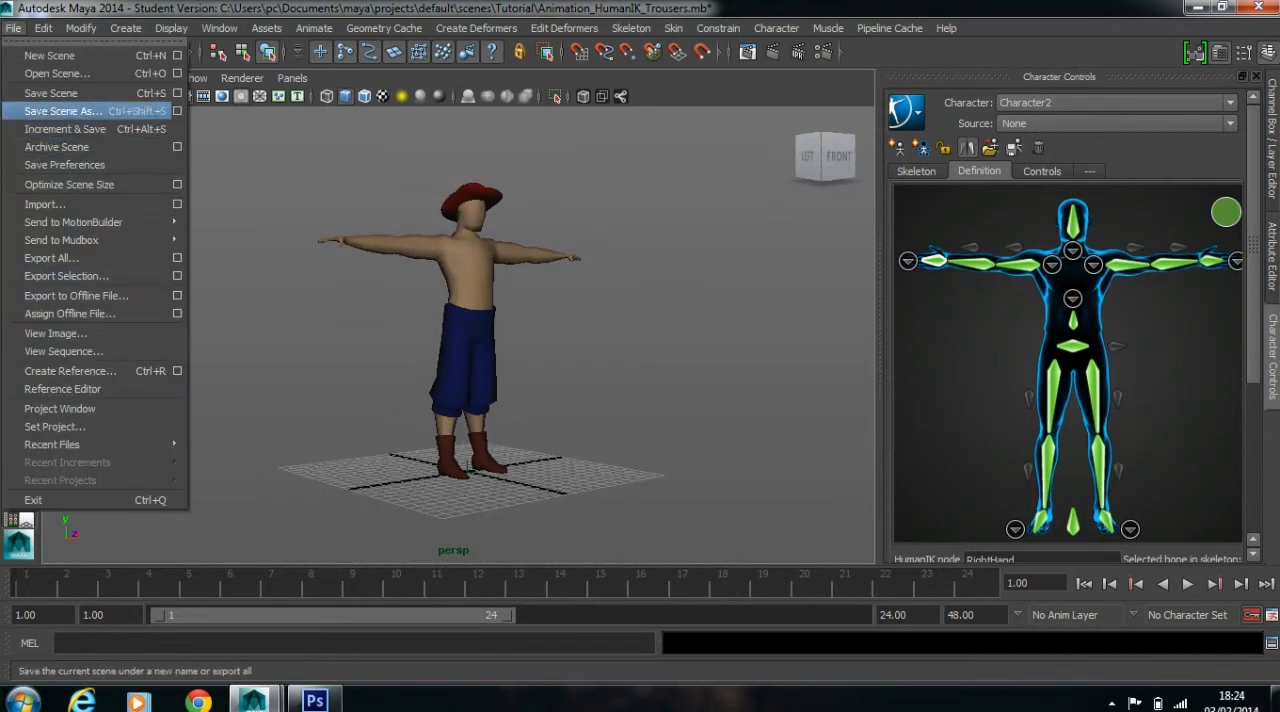
{"action": "left_click", "coordinate": [62, 109]}
{"action": "left_click", "coordinate": [372, 144]}
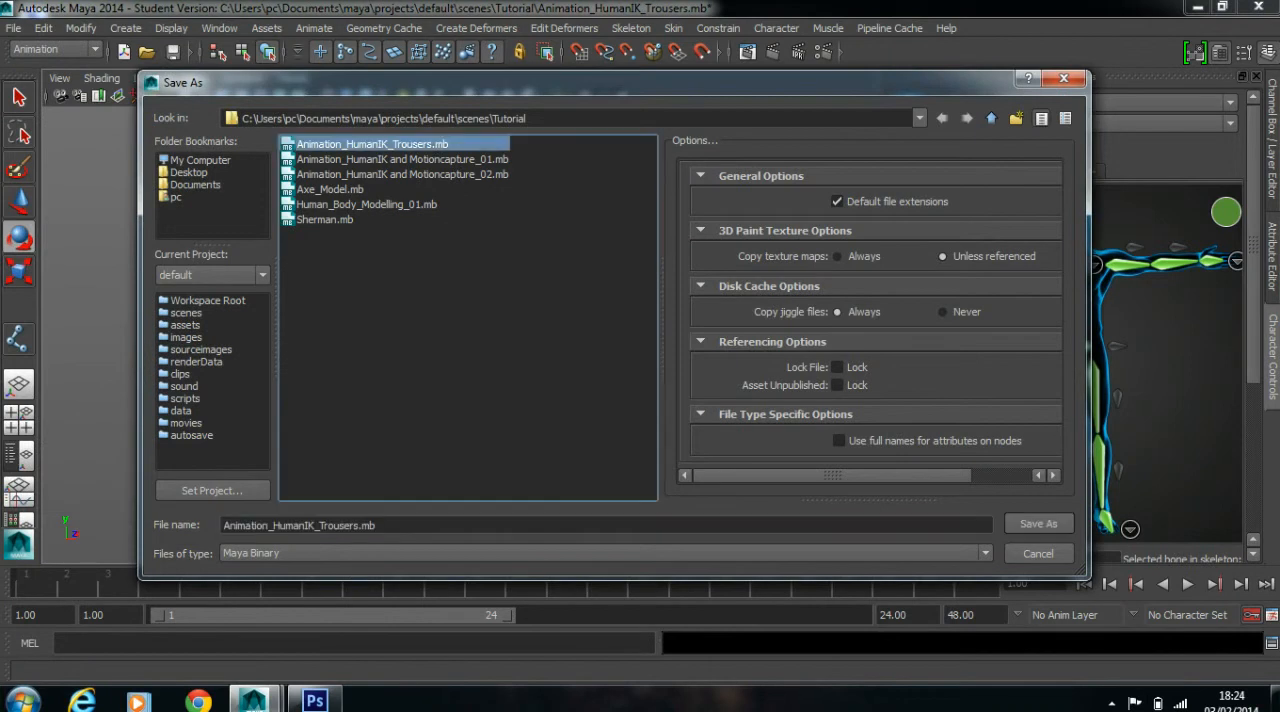
{"action": "left_click_drag", "start_coordinate": [325, 525], "coordinate": [378, 525]}
{"action": "left_click", "coordinate": [380, 525]}
{"action": "key", "text": "BackSpace"}
{"action": "key", "text": "BackSpace"}
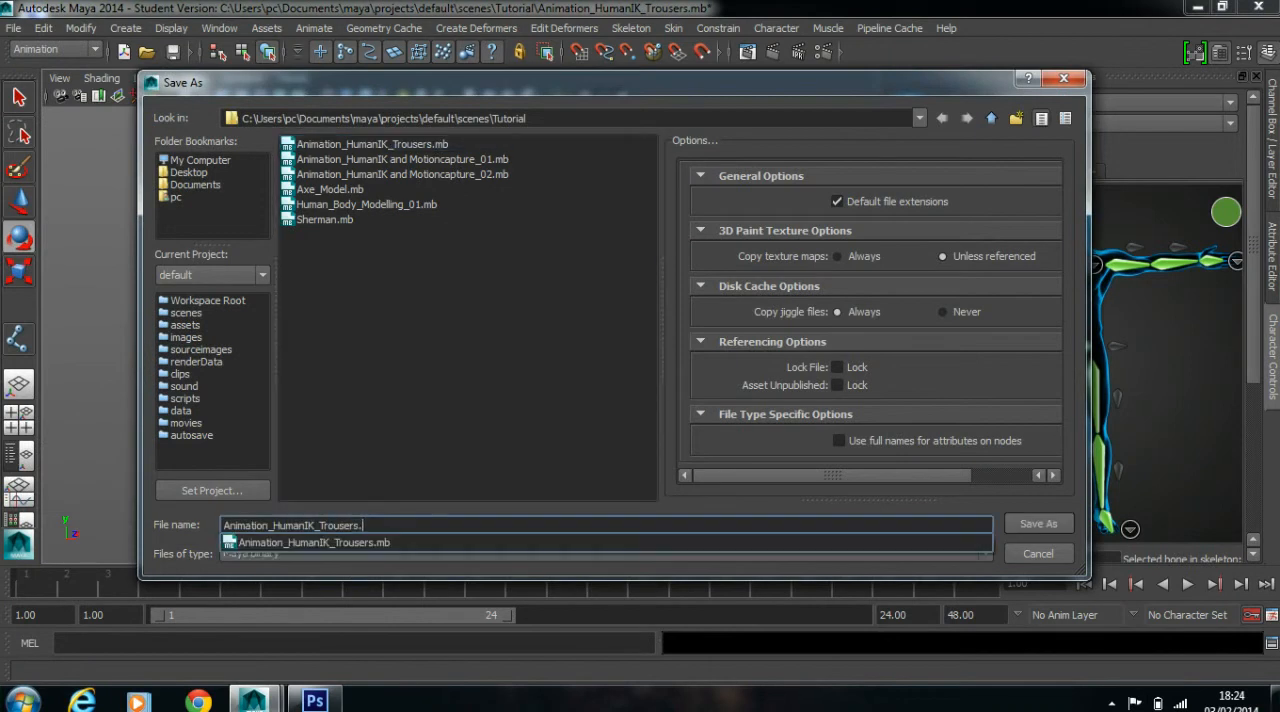
{"action": "key", "text": "BackSpace"}
{"action": "key", "text": "BackSpace"}
{"action": "key", "text": "BackSpace"}
{"action": "key", "text": "BackSpace"}
{"action": "key", "text": "BackSpace"}
{"action": "key", "text": "BackSpace"}
{"action": "type", "text": "Rigged"}
{"action": "key", "text": "Return"}
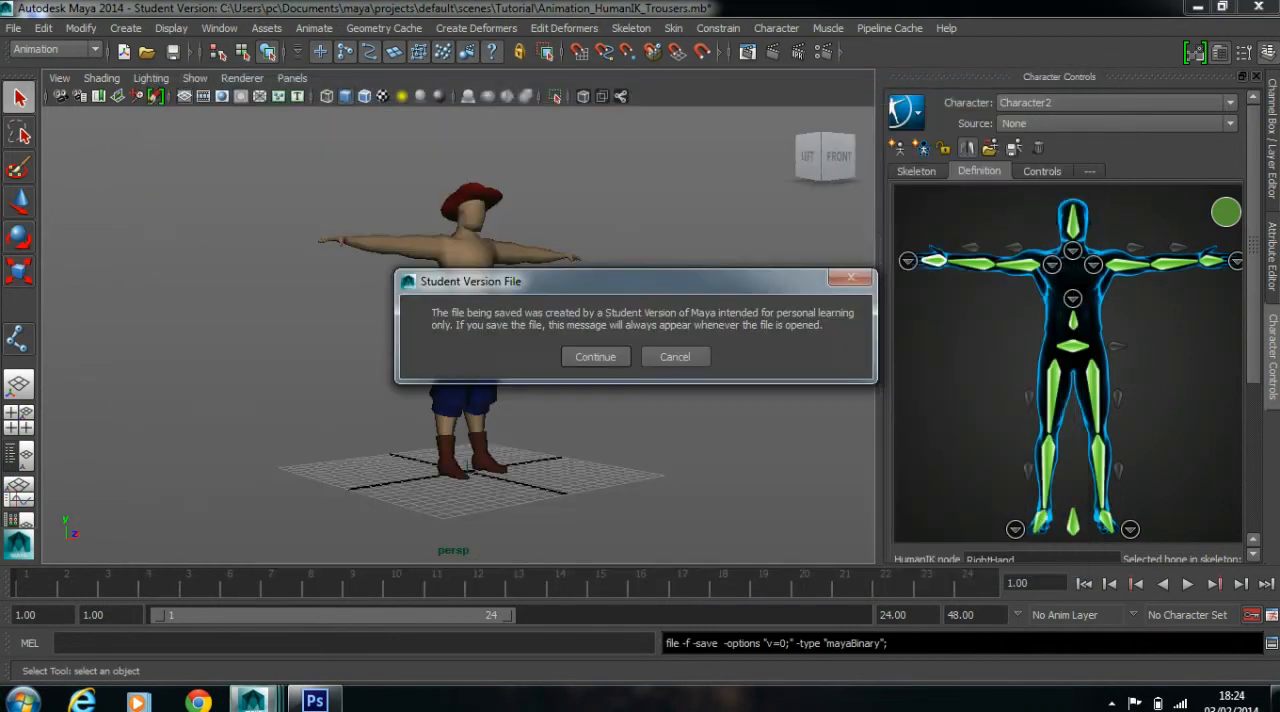
{"action": "key", "text": "Return"}
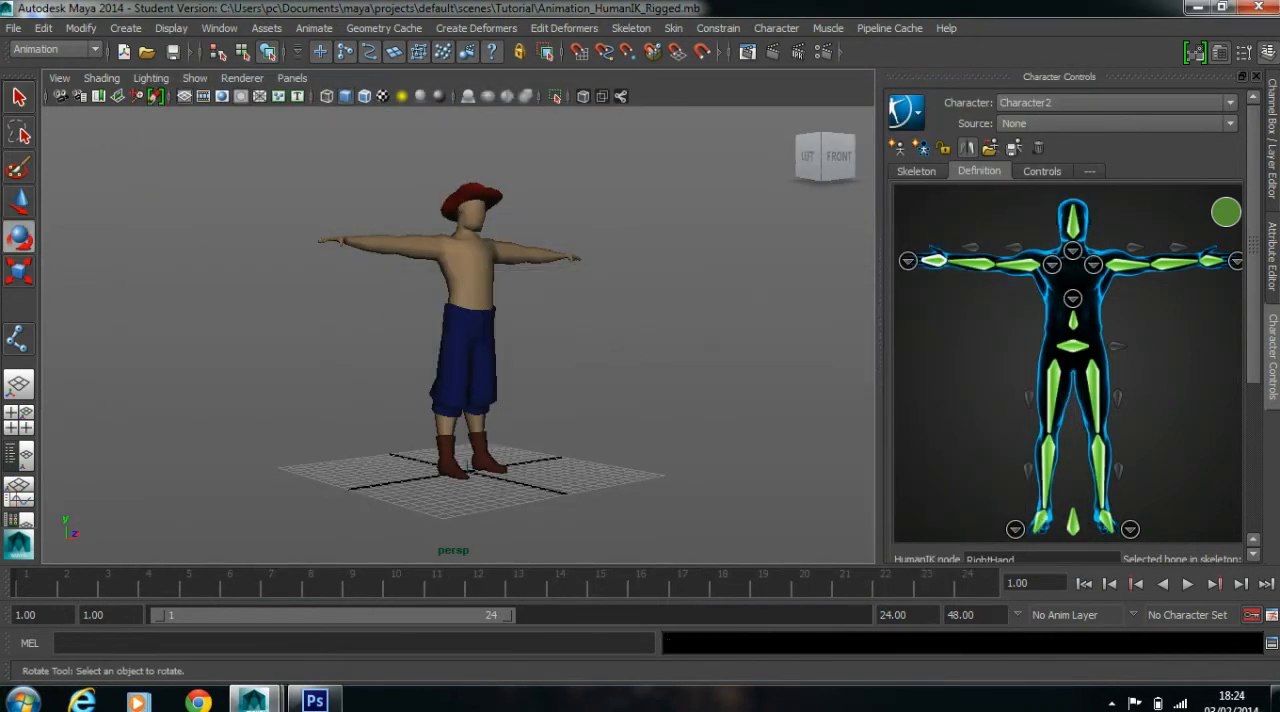
Select the character's body mesh, examine its UV layout in the UV Texture Editor, and close the editor
{"action": "key", "text": "e"}
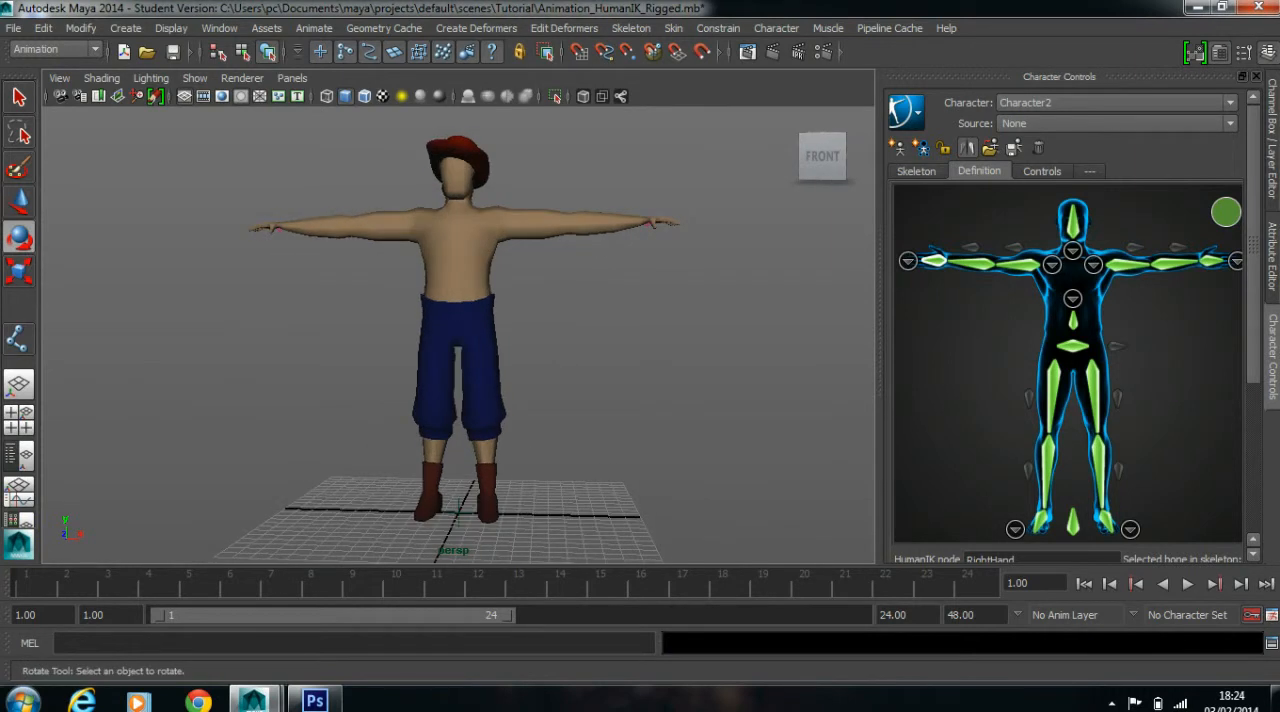
{"action": "left_click", "coordinate": [458, 255]}
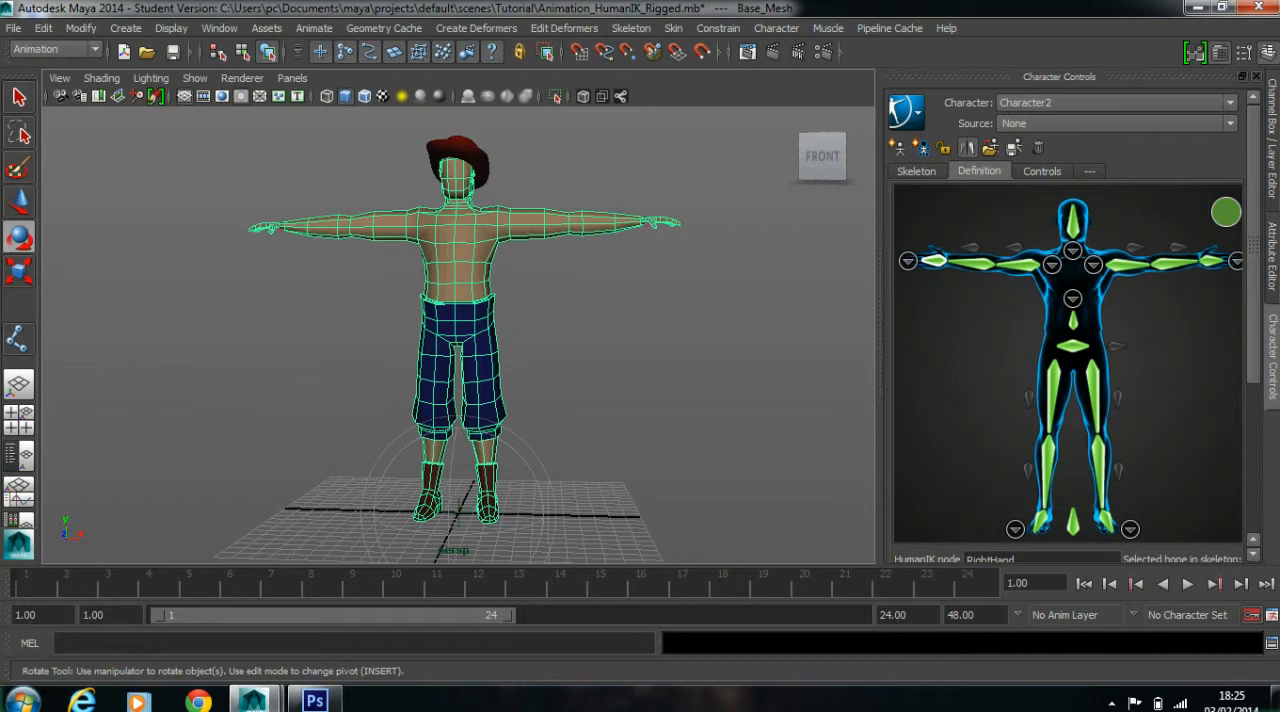
{"action": "left_click", "coordinate": [55, 49]}
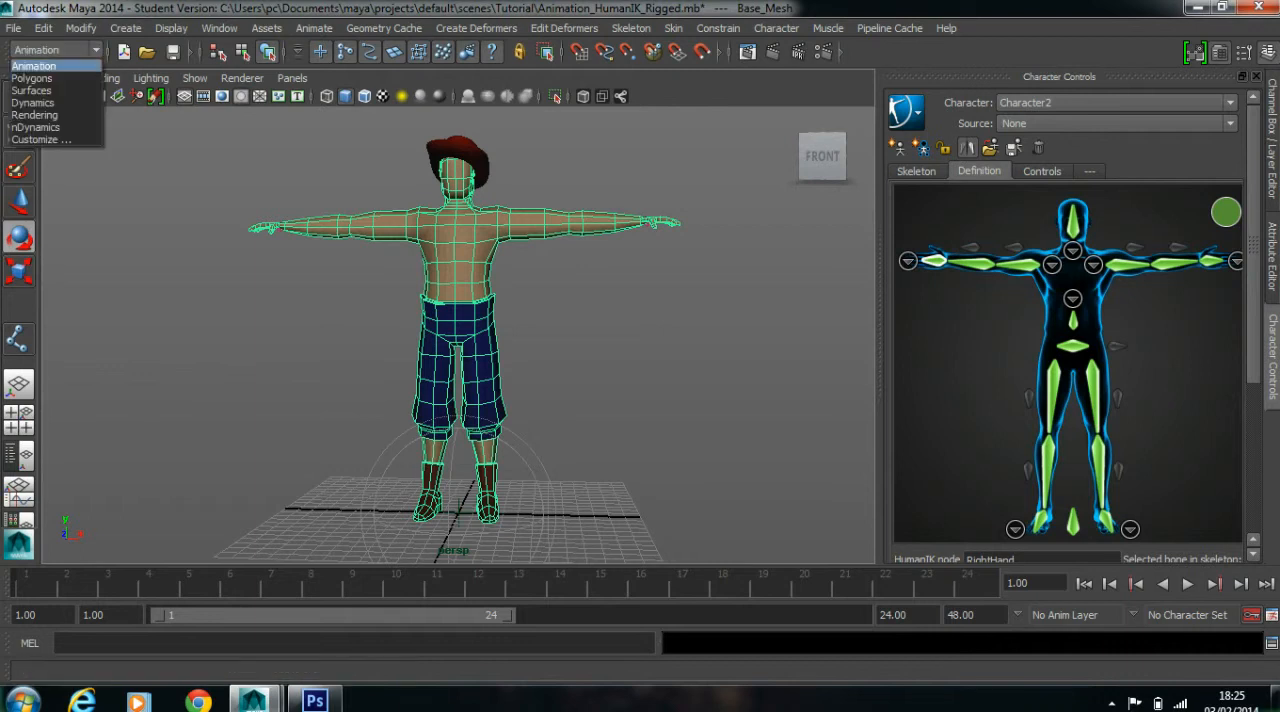
{"action": "left_click", "coordinate": [32, 78]}
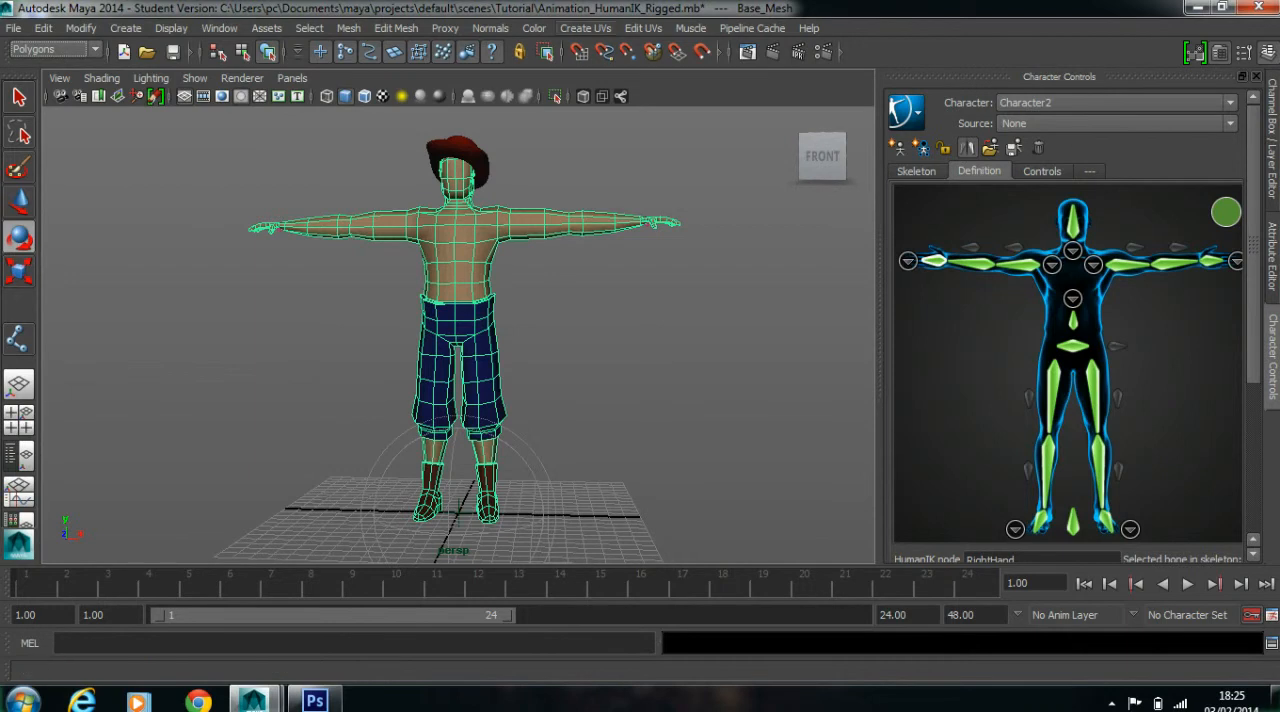
{"action": "left_click", "coordinate": [587, 28]}
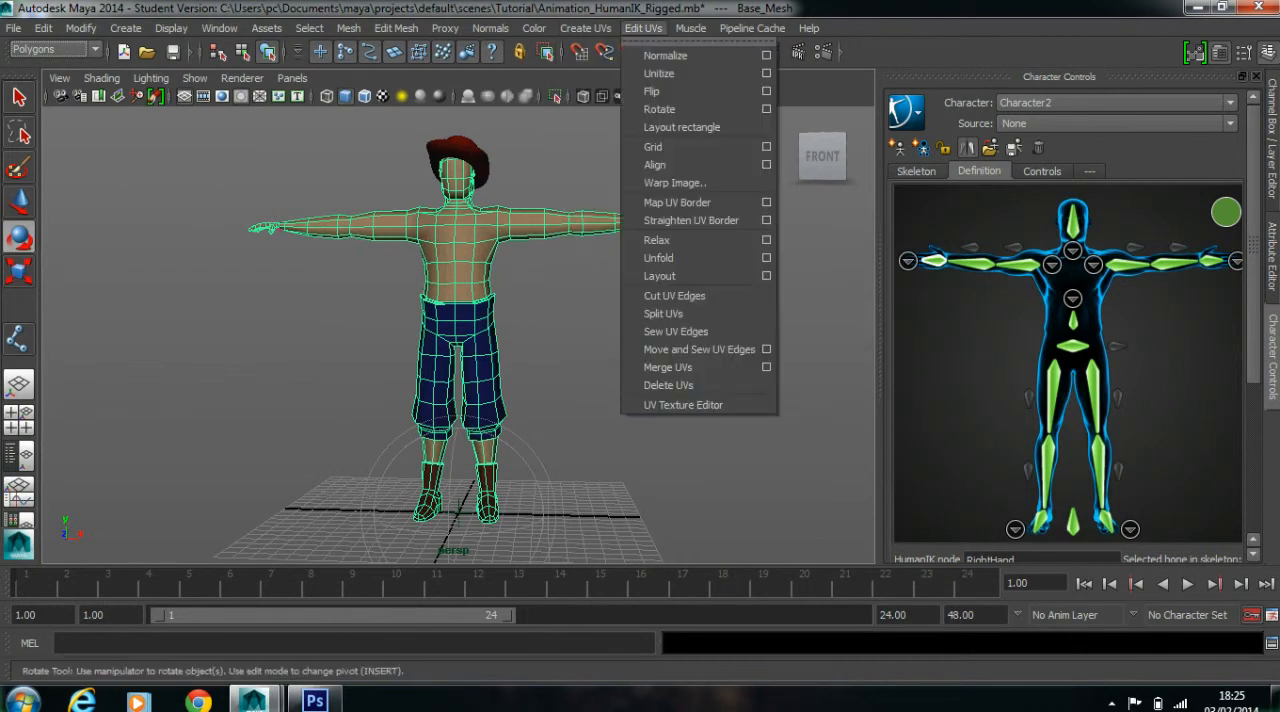
{"action": "left_click", "coordinate": [683, 404]}
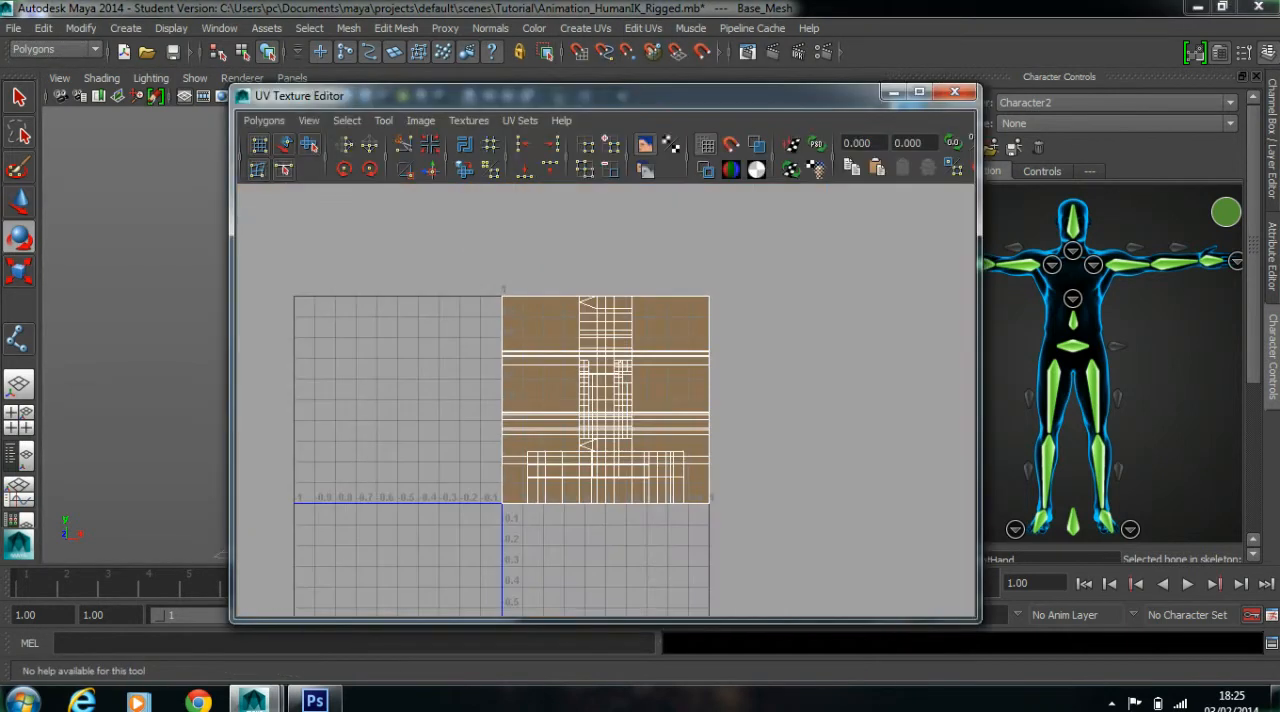
{"action": "key", "text": "f"}
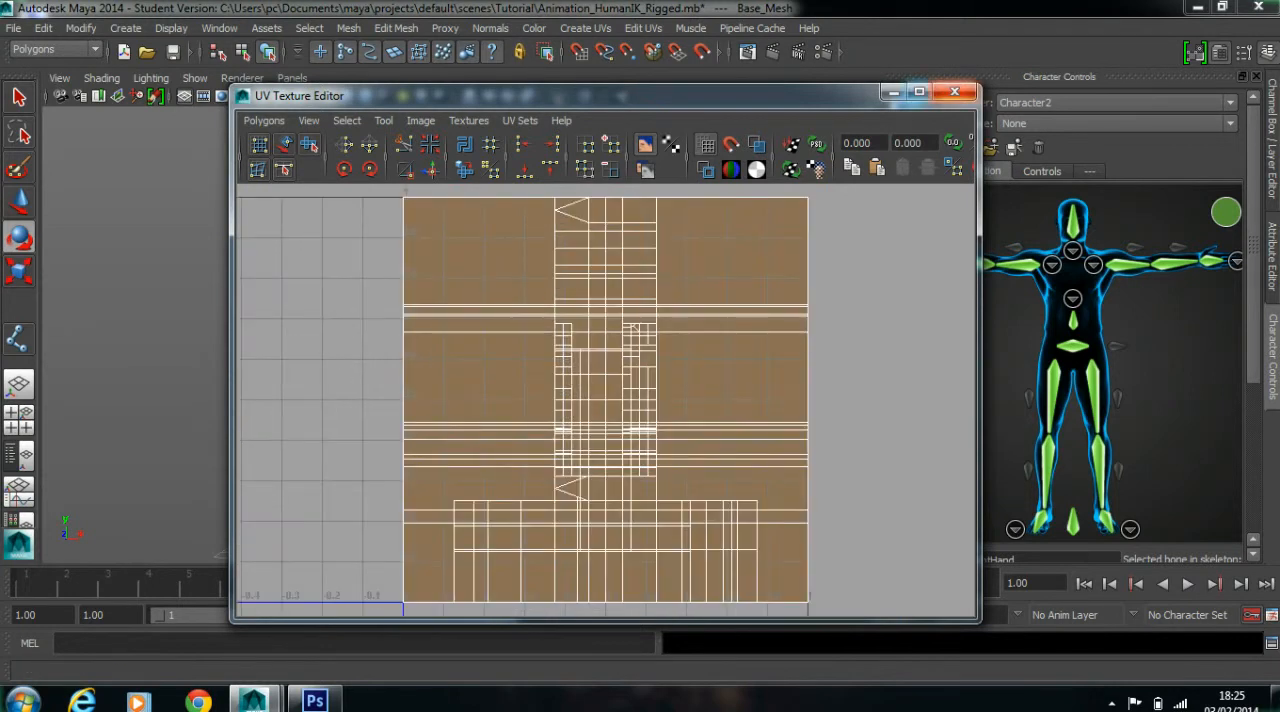
{"action": "left_click", "coordinate": [954, 91]}
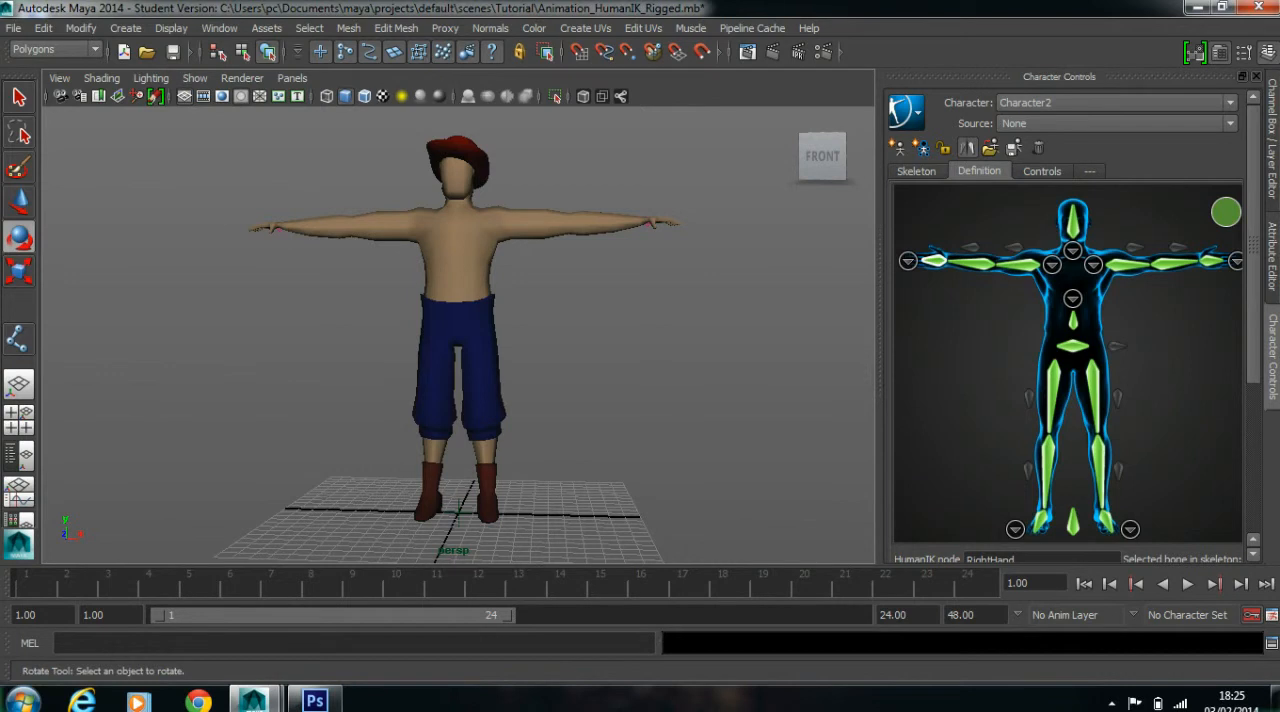
Switch the working mode from Polygons back to Animation
{"action": "left_click", "coordinate": [587, 28]}
{"action": "mouse_move", "coordinate": [643, 28]}
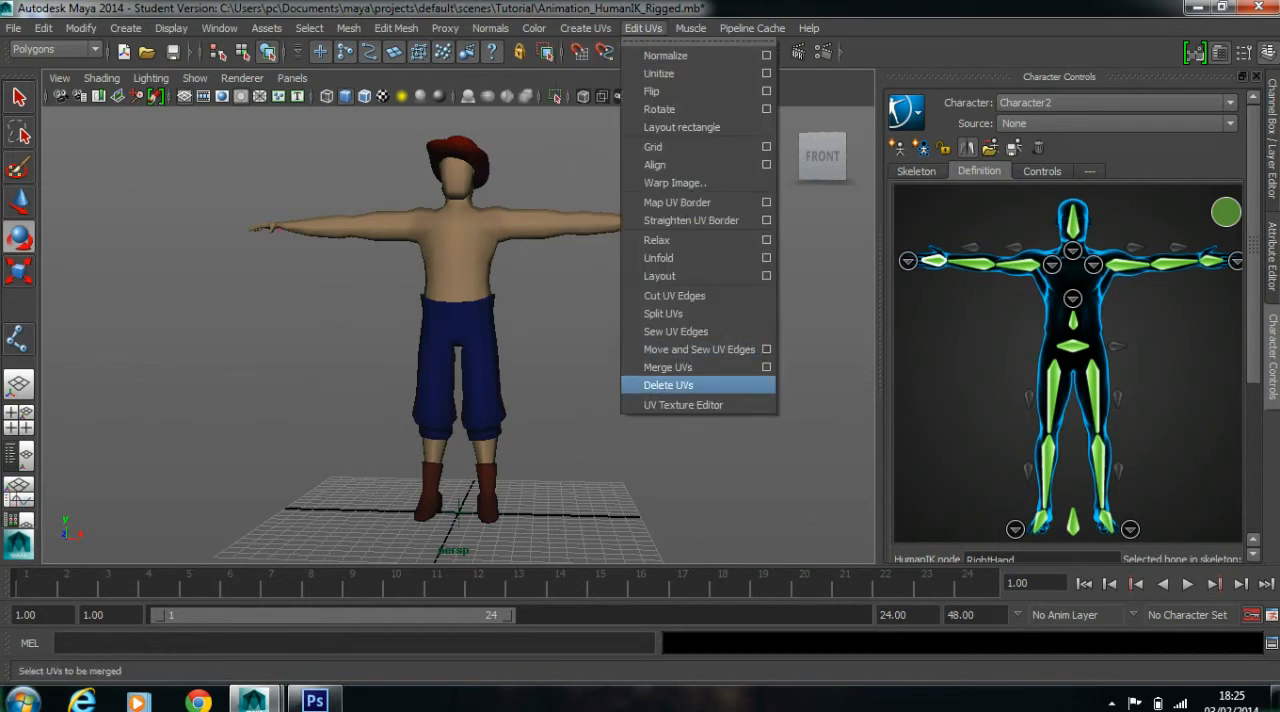
{"action": "mouse_move", "coordinate": [587, 28]}
{"action": "left_click", "coordinate": [534, 28]}
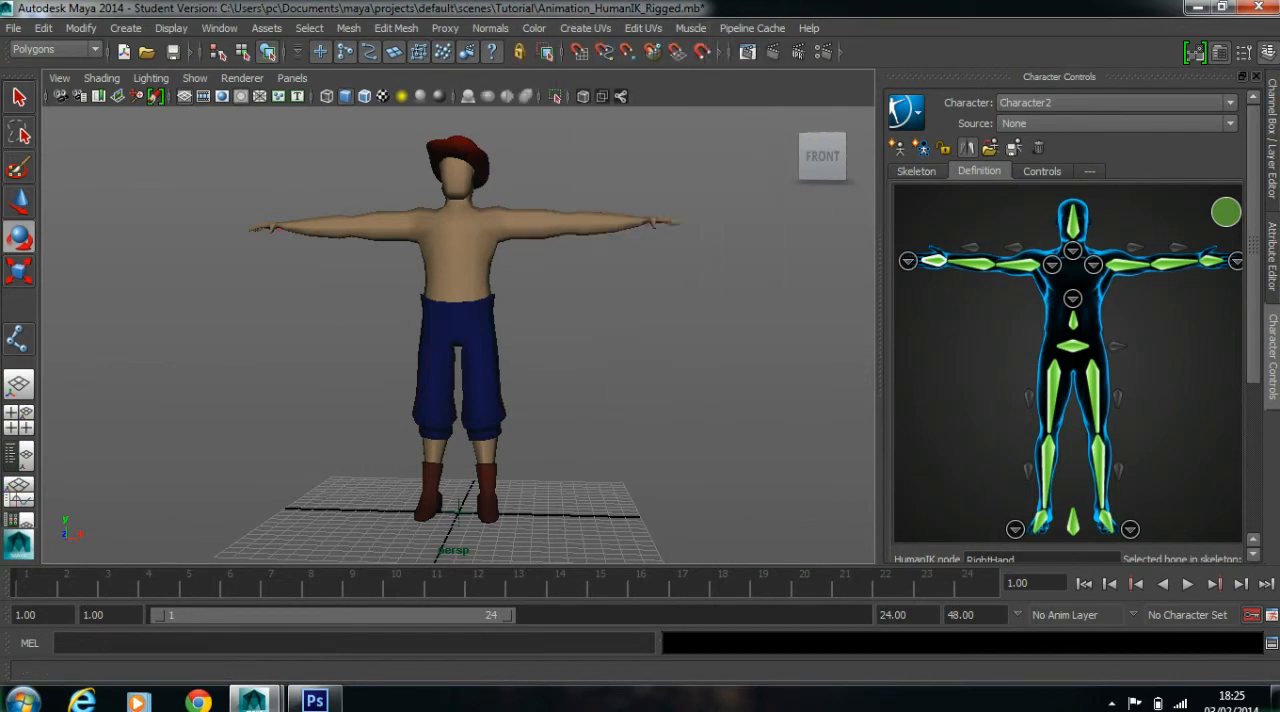
{"action": "left_click", "coordinate": [56, 50]}
{"action": "left_click", "coordinate": [34, 66]}
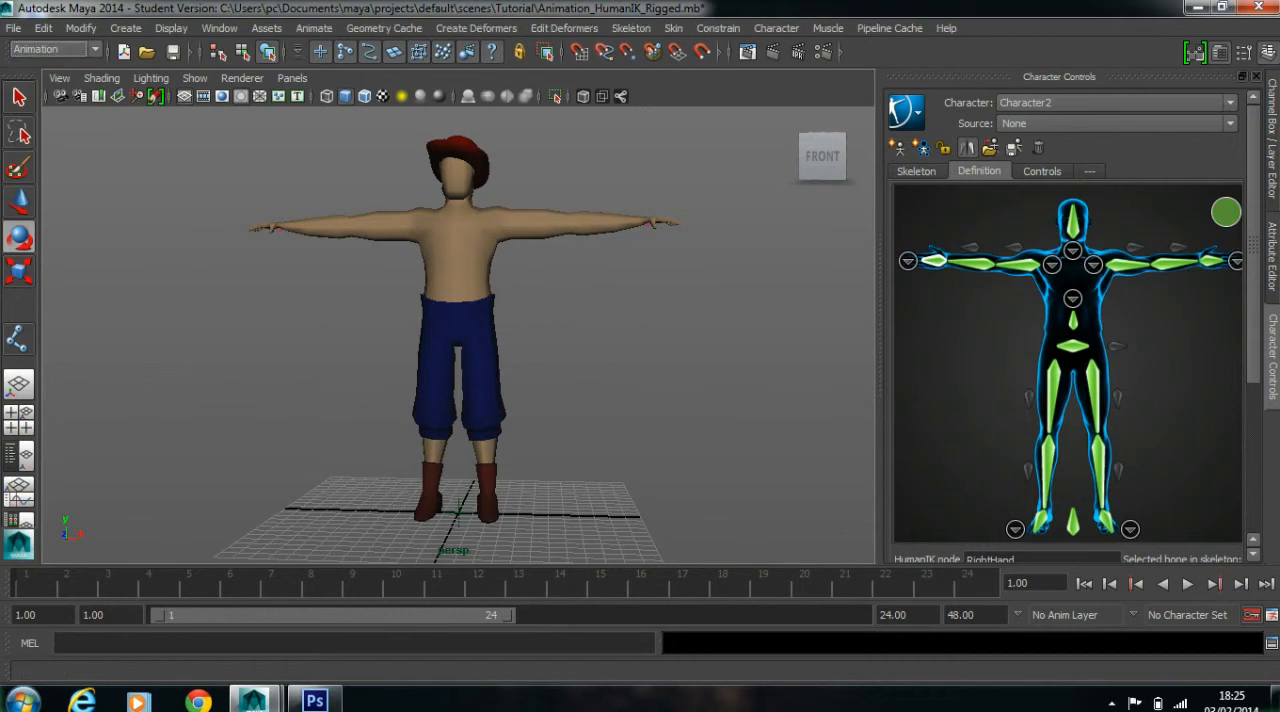
{"action": "left_click", "coordinate": [673, 28]}
{"action": "mouse_move", "coordinate": [720, 113]}
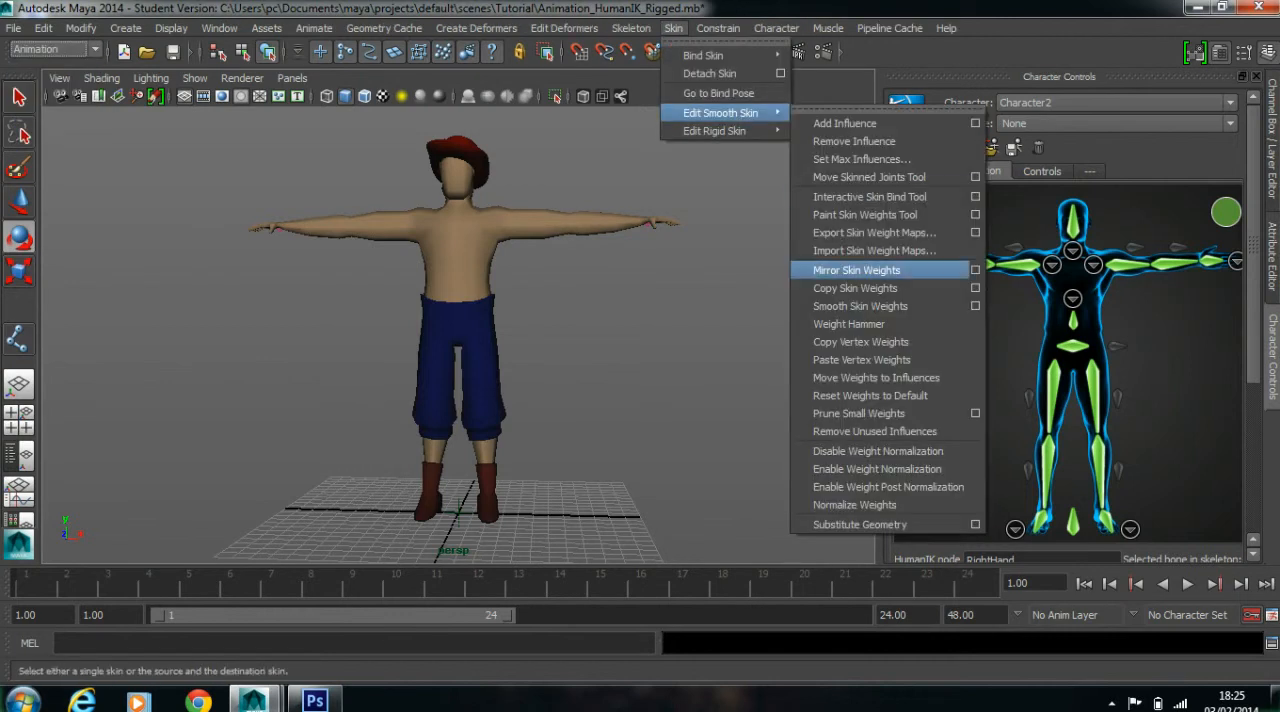
{"action": "left_click", "coordinate": [975, 270]}
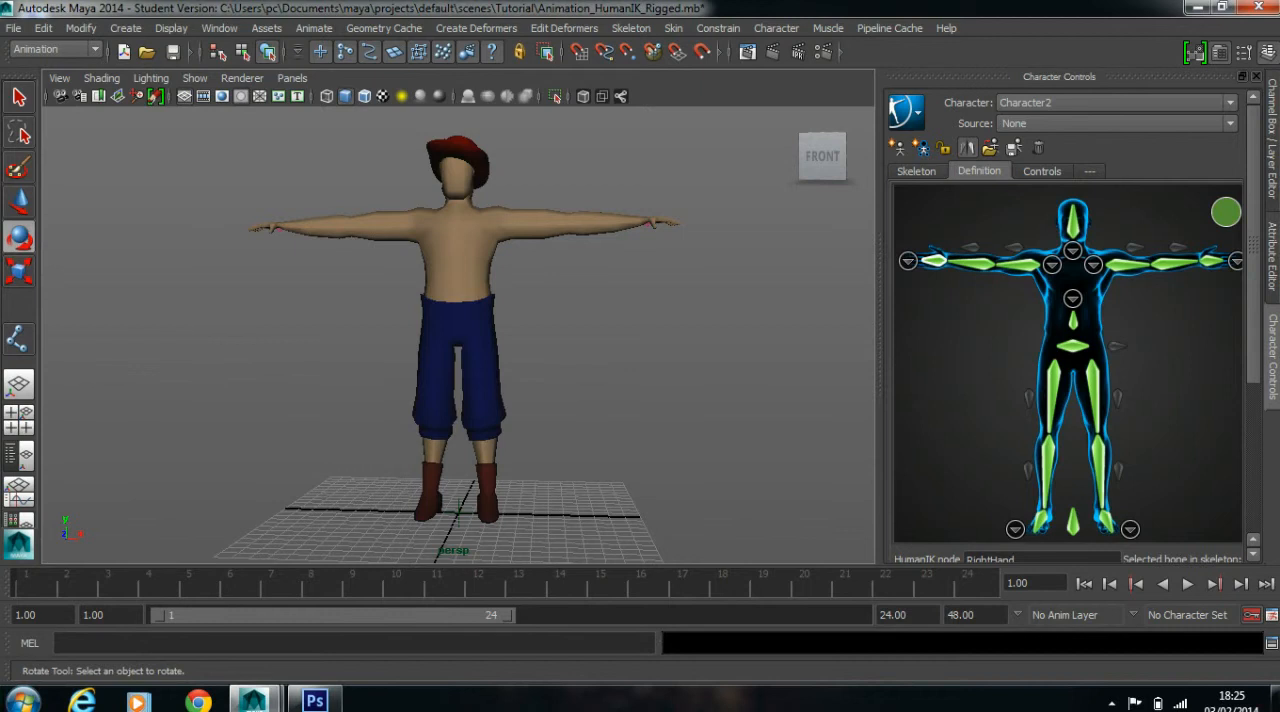
Save the scene again under its current name and return to the Rotate tool
{"action": "left_click_drag", "start_coordinate": [640, 330], "coordinate": [85, 350], "text": "alt"}
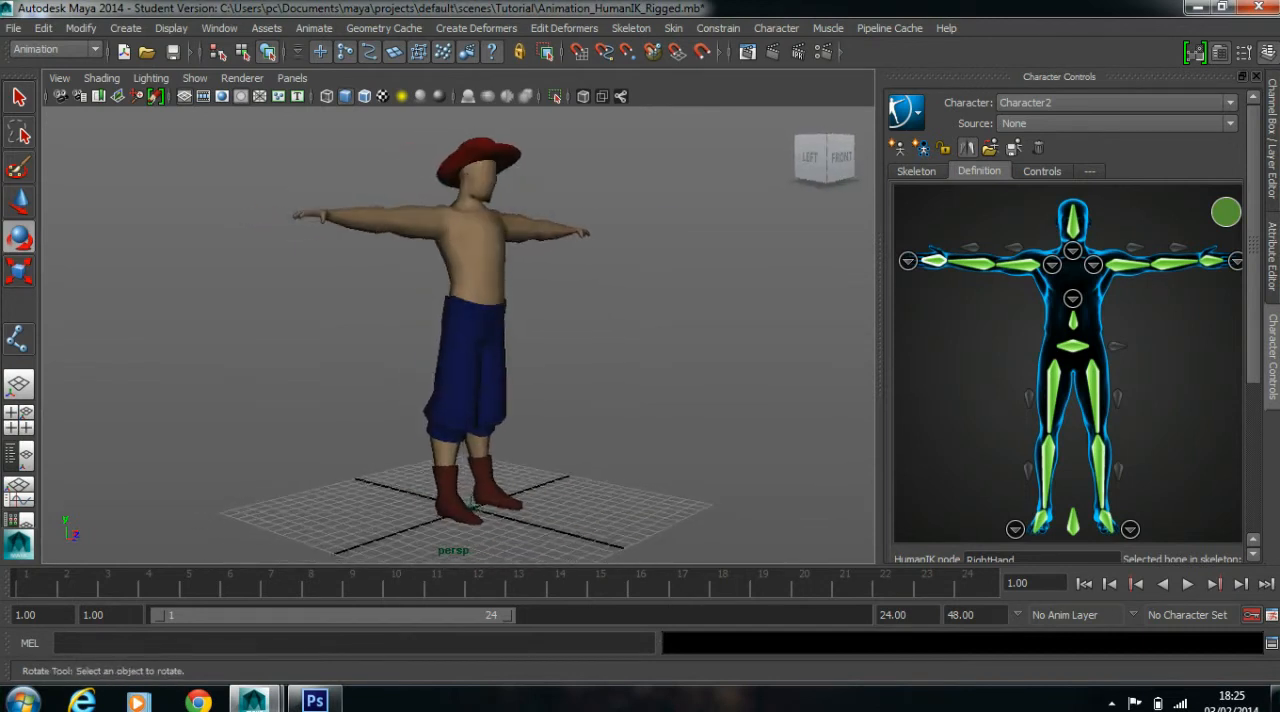
{"action": "scroll", "coordinate": [458, 330], "scroll_direction": "down", "scroll_amount": 2}
{"action": "key", "text": "q"}
{"action": "key", "text": "ctrl+s"}
{"action": "key", "text": "Return"}
{"action": "key", "text": "e"}
Open the Visor and show its Mocap Examples
{"action": "left_click_drag", "start_coordinate": [460, 330], "coordinate": [352, 326], "text": "alt"}
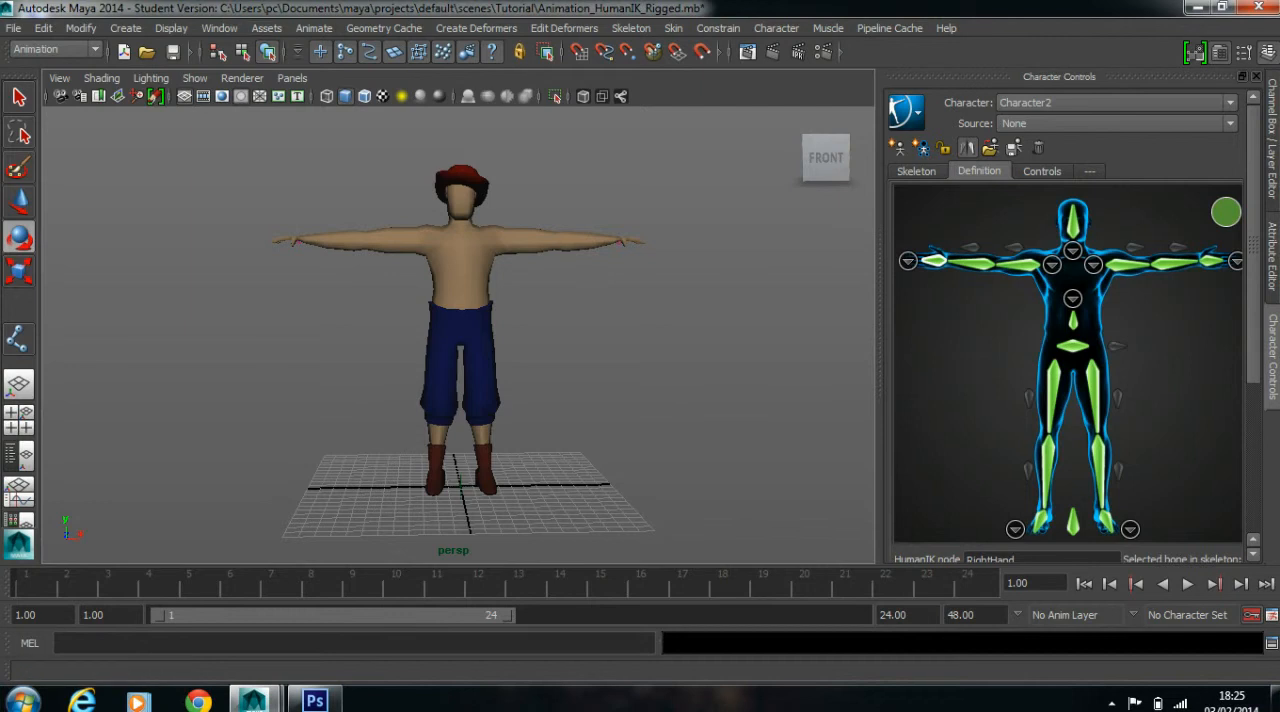
{"action": "left_click", "coordinate": [219, 28]}
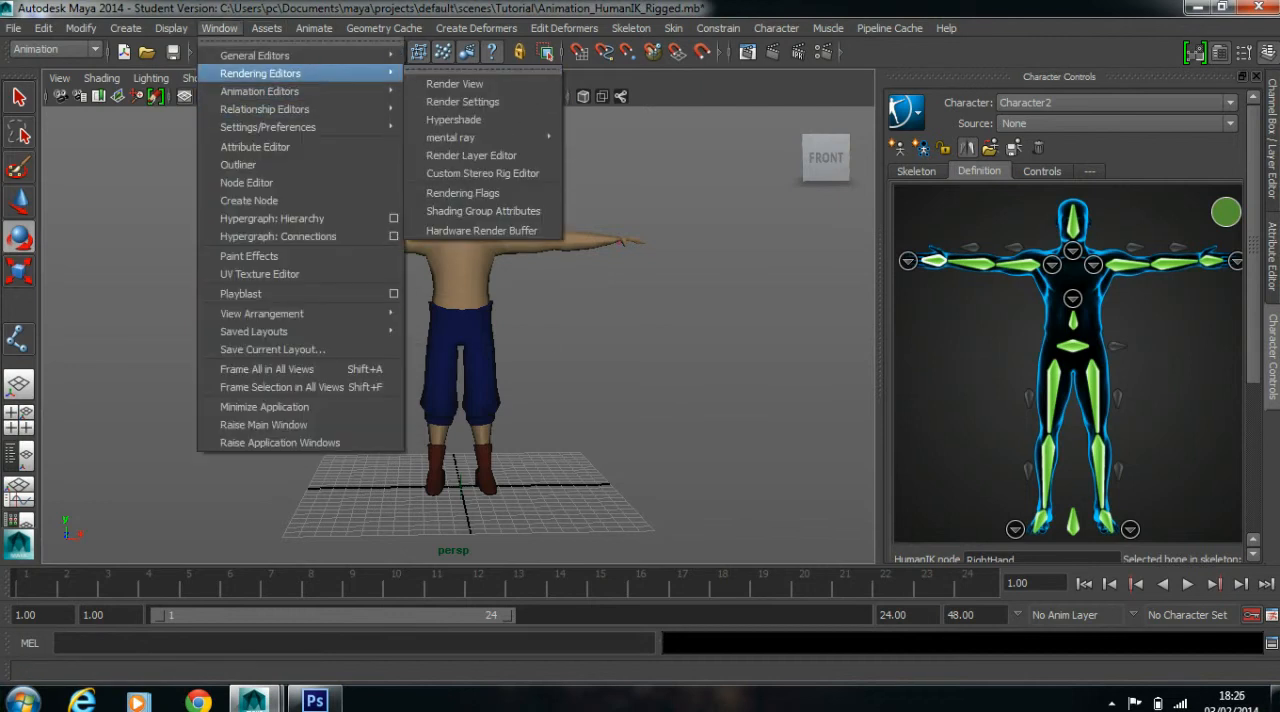
{"action": "mouse_move", "coordinate": [260, 55]}
{"action": "left_click", "coordinate": [455, 119]}
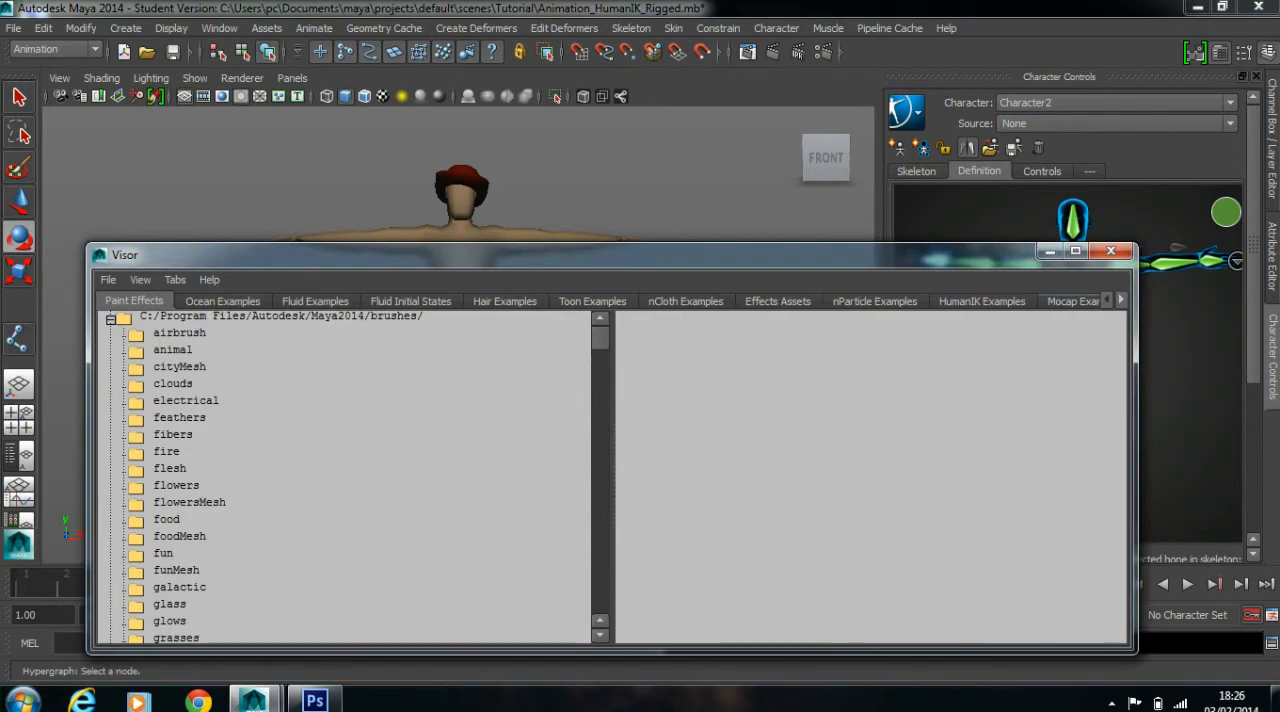
{"action": "left_click", "coordinate": [1072, 301]}
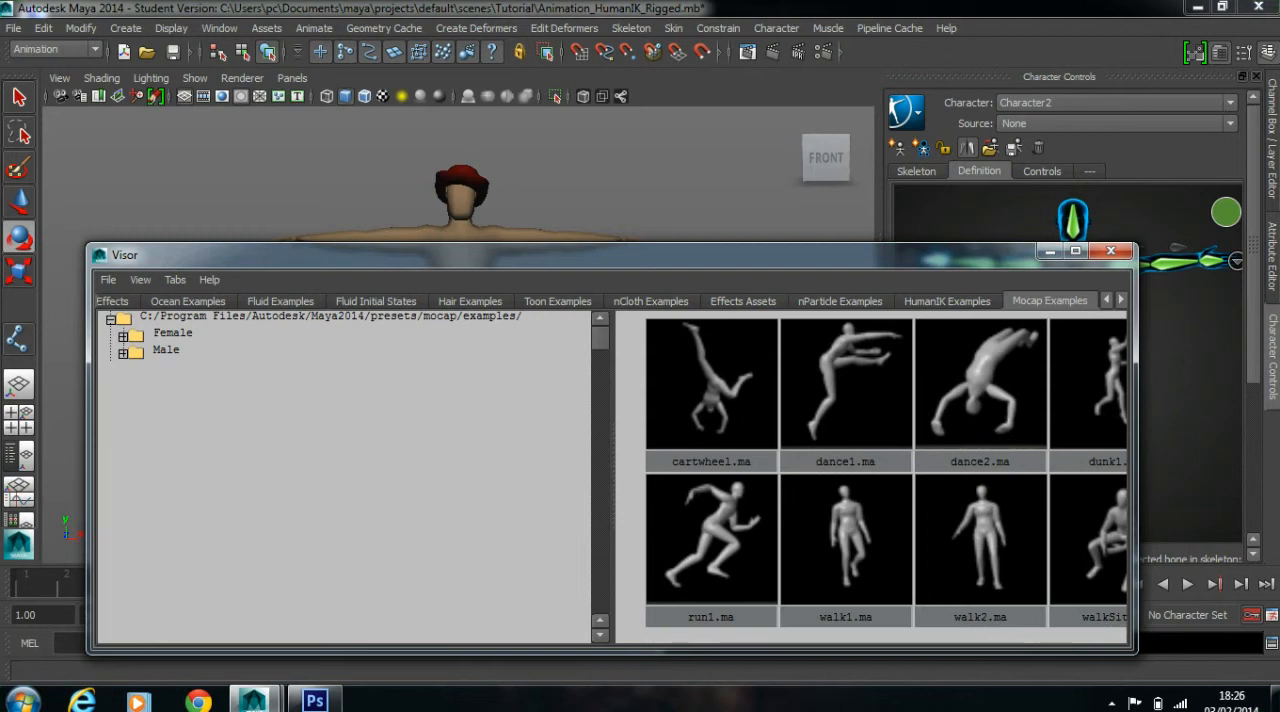
Browse the motion capture clips in the Female and Male example subfolders, and close the Visor
{"action": "left_click", "coordinate": [172, 333]}
{"action": "left_click", "coordinate": [123, 353]}
{"action": "left_click", "coordinate": [123, 337]}
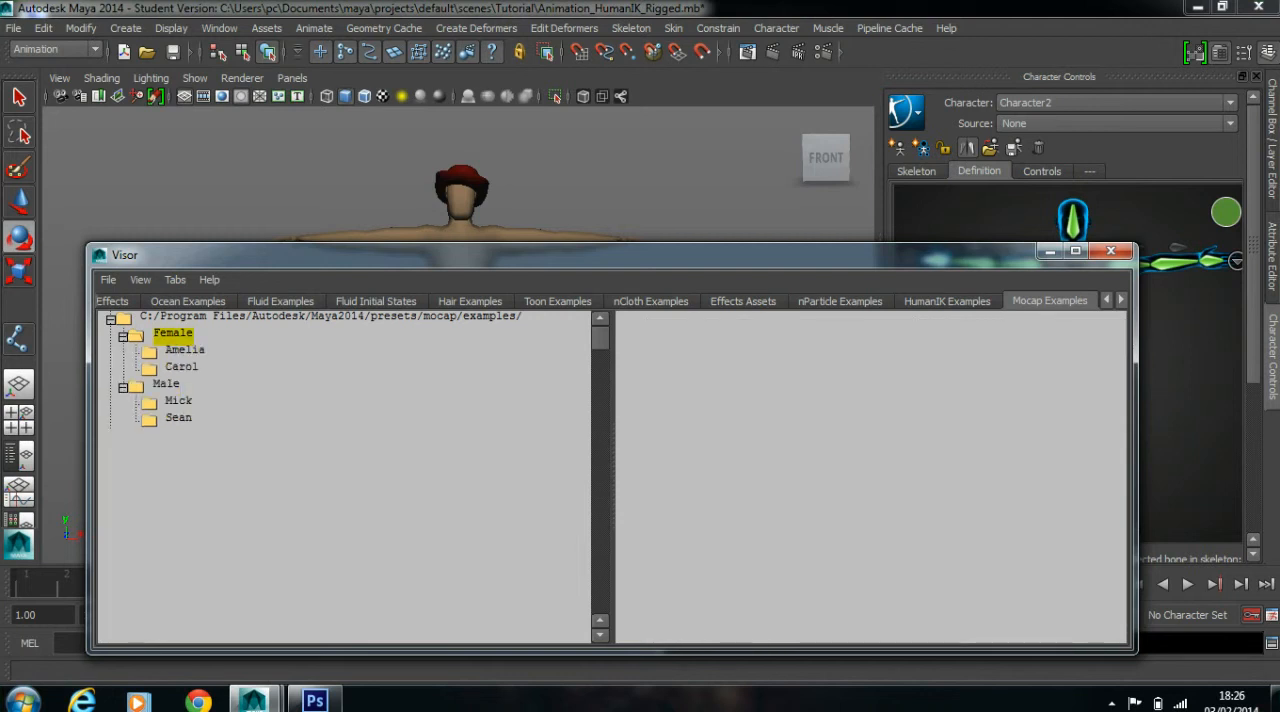
{"action": "left_click", "coordinate": [185, 351]}
{"action": "left_click", "coordinate": [181, 367]}
{"action": "left_click", "coordinate": [166, 384]}
{"action": "left_click", "coordinate": [178, 401]}
{"action": "left_click", "coordinate": [178, 418]}
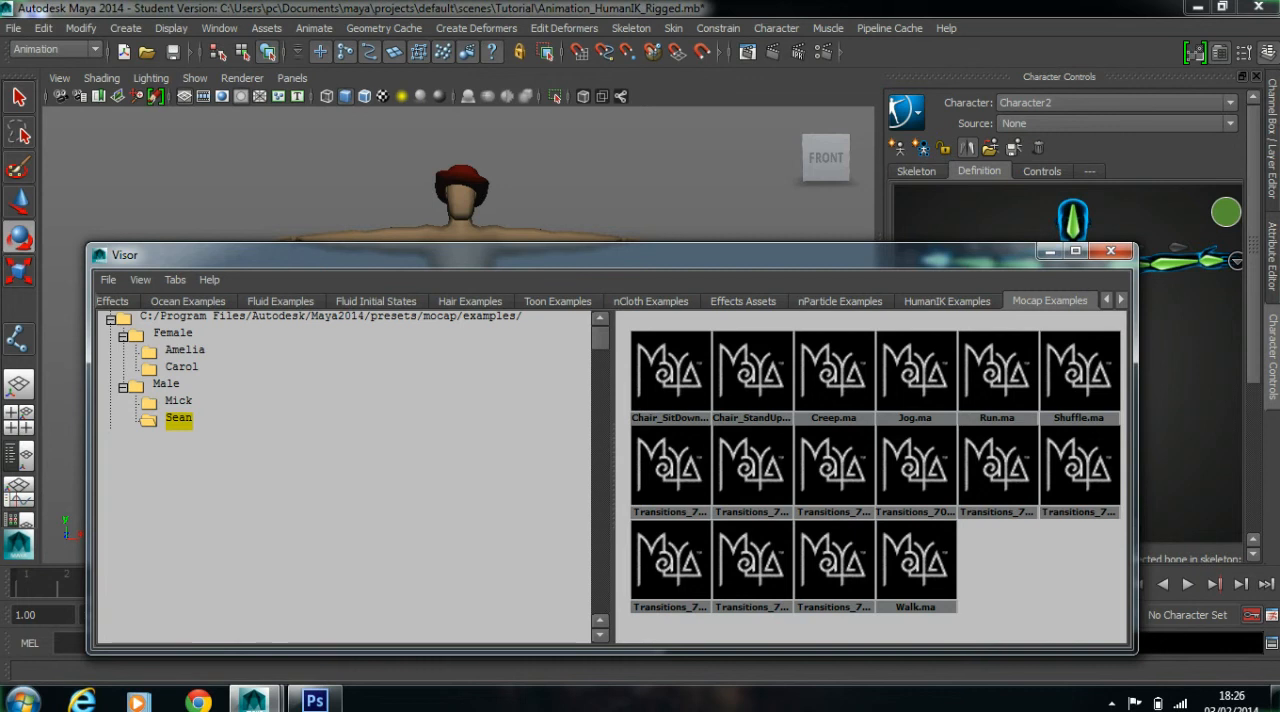
{"action": "left_click", "coordinate": [1110, 251]}
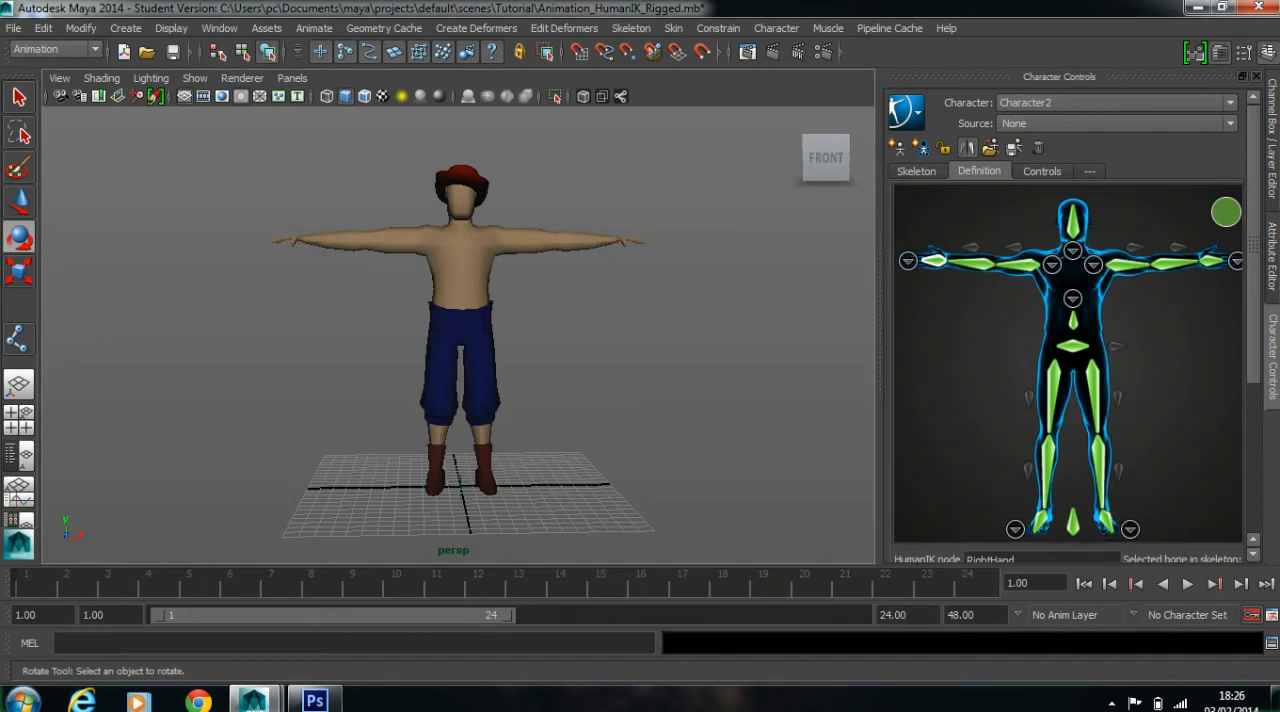